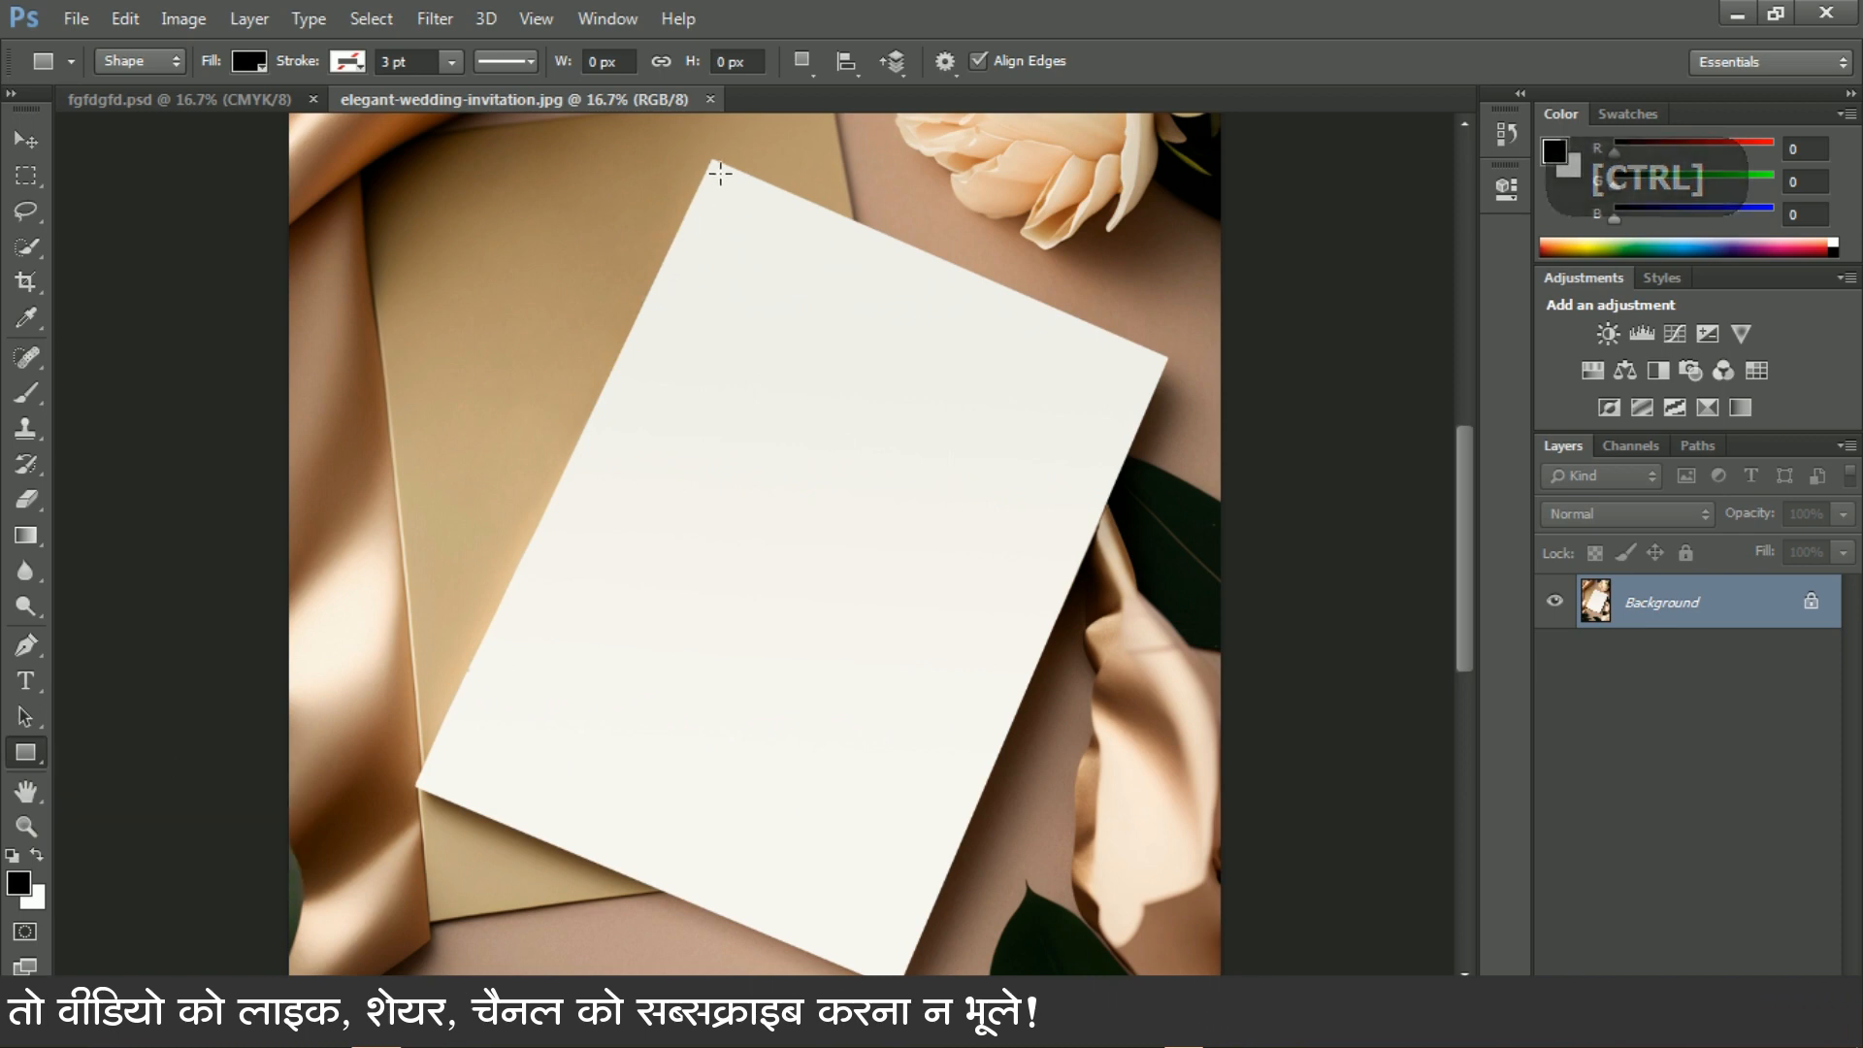
# Draw a black rectangle about 2022 by 3306 px over the blank card and convert it to a smart object
pyautogui.moveTo(708, 162); pyautogui.dragTo(1178, 922)
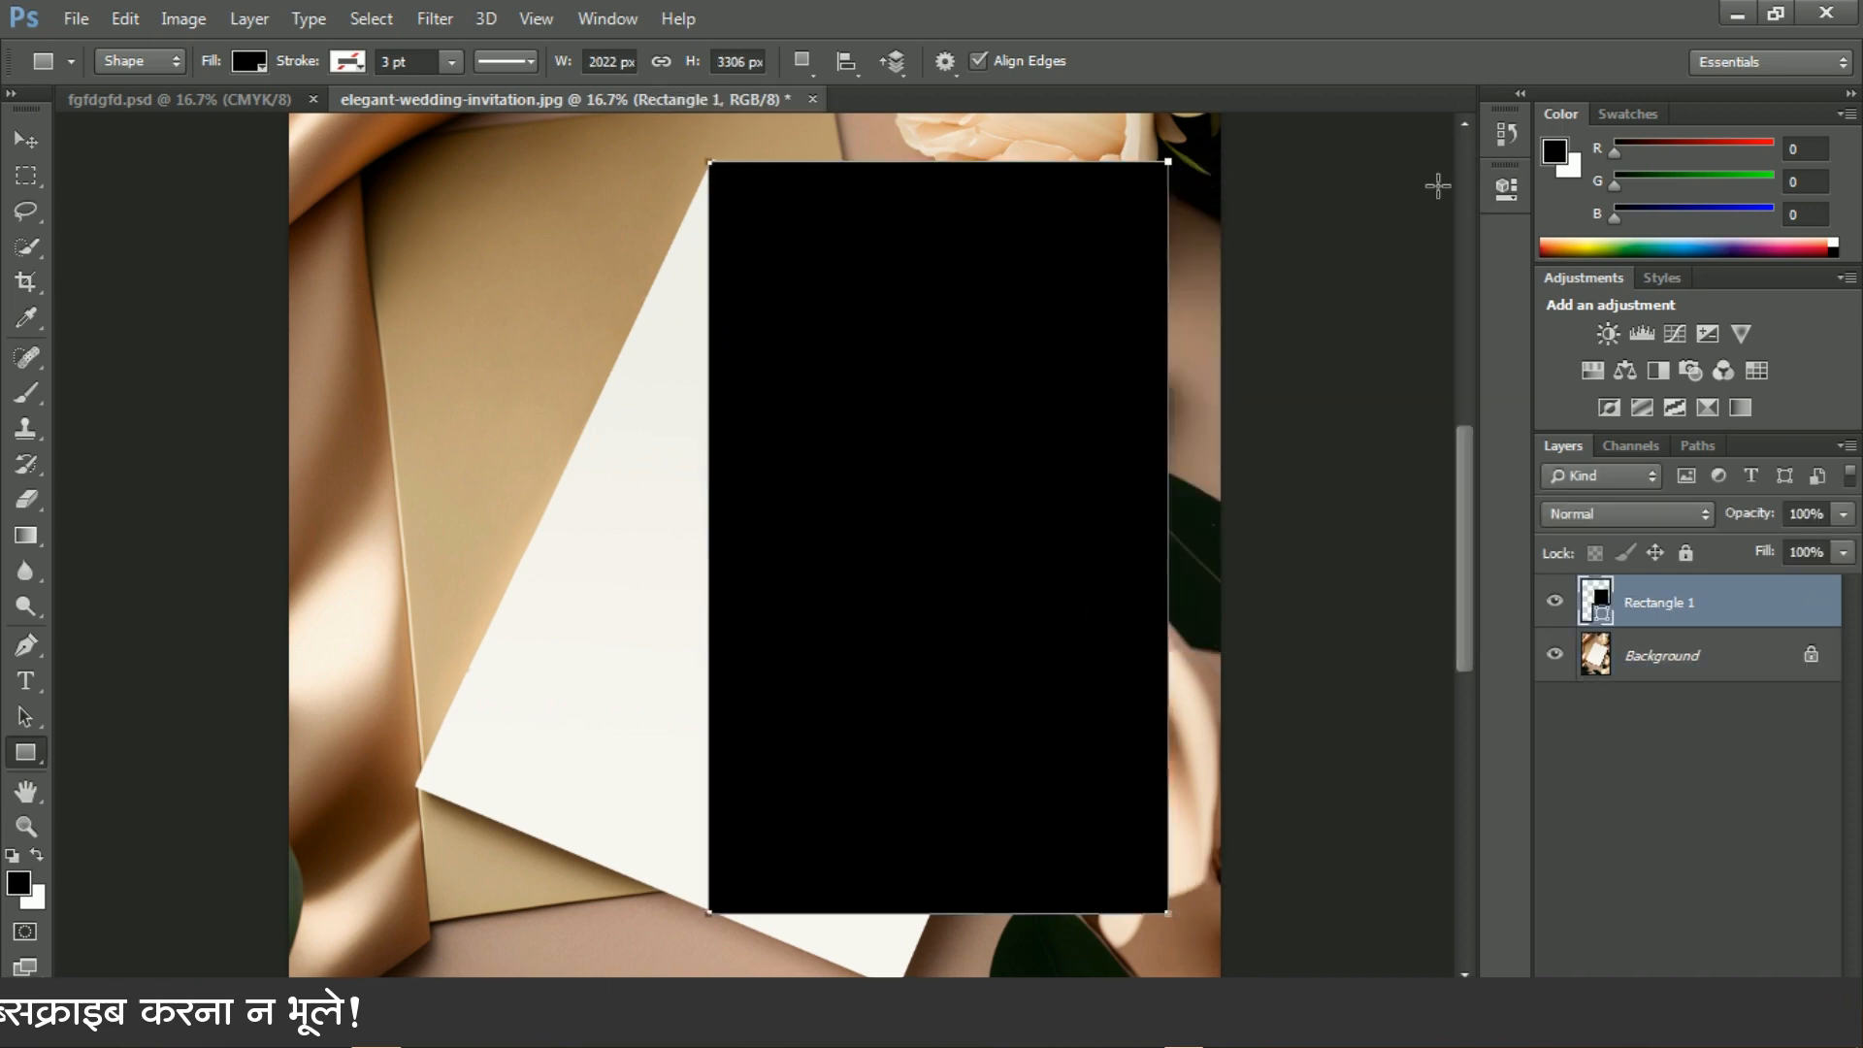
pyautogui.click(1427, 173)
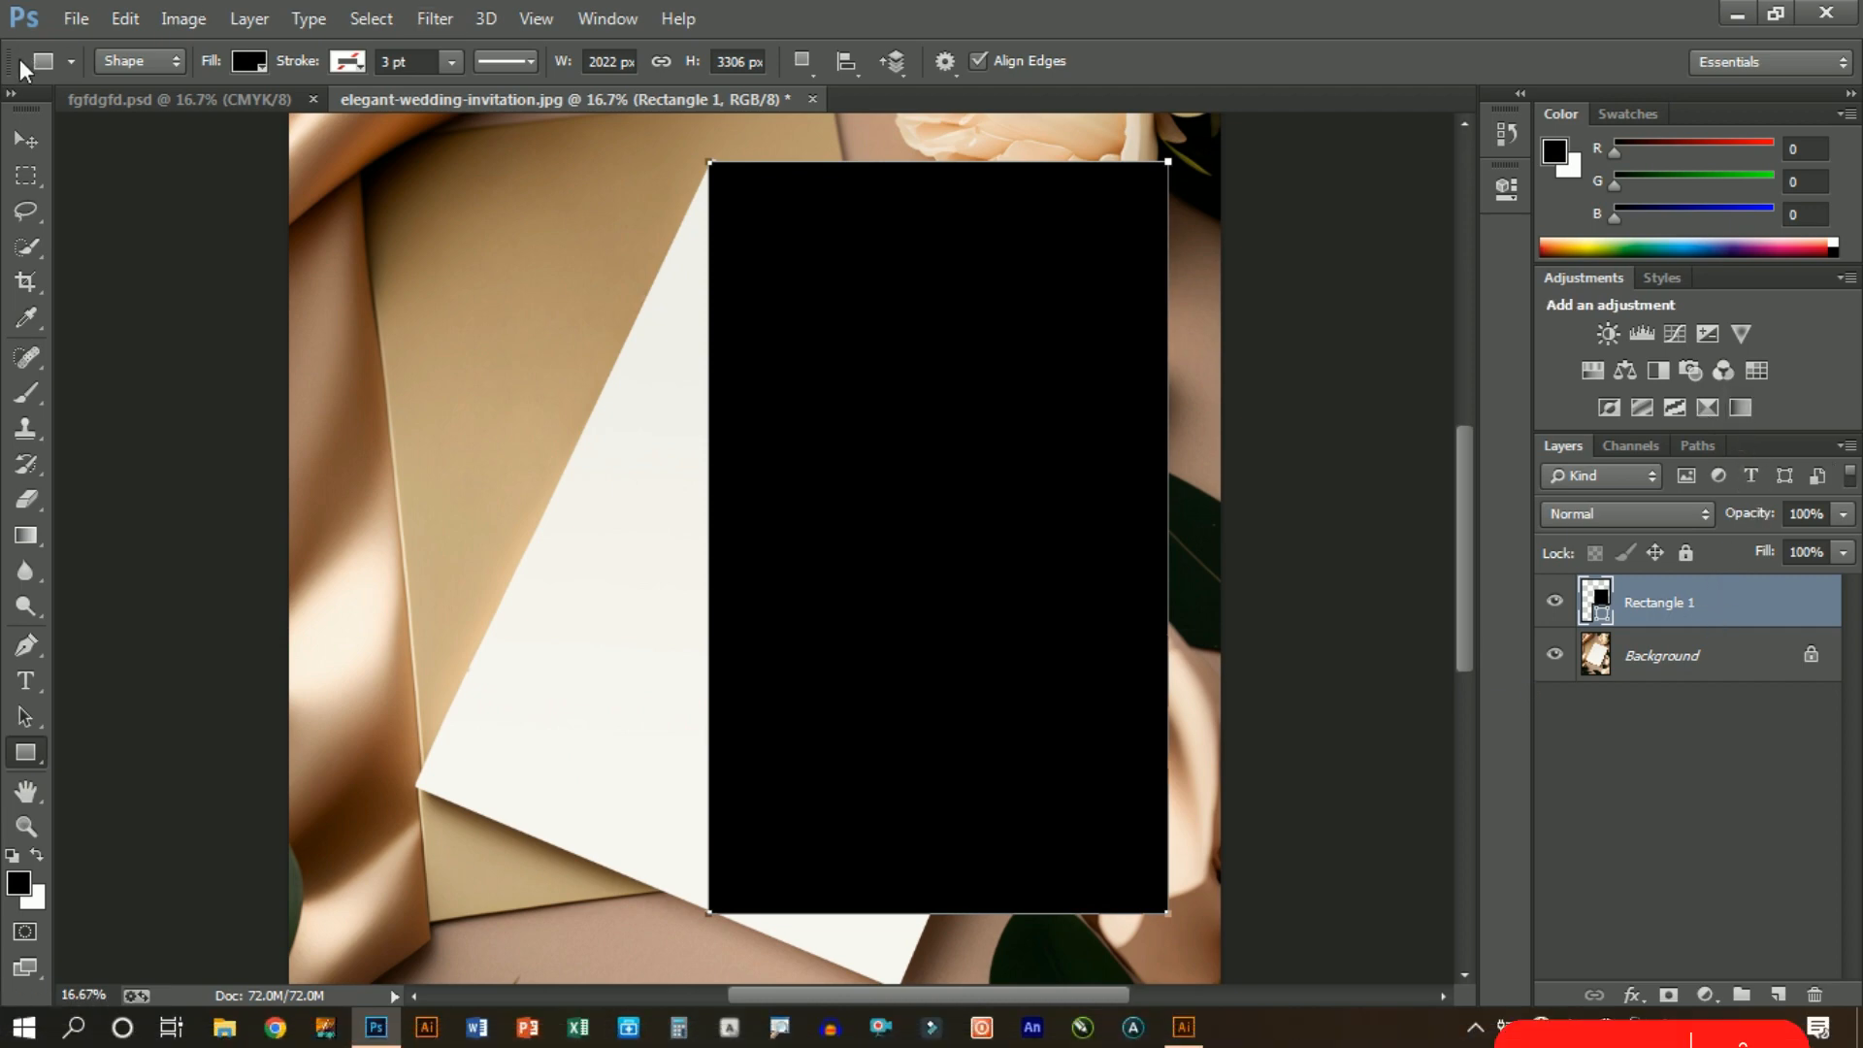
pyautogui.click(248, 19)
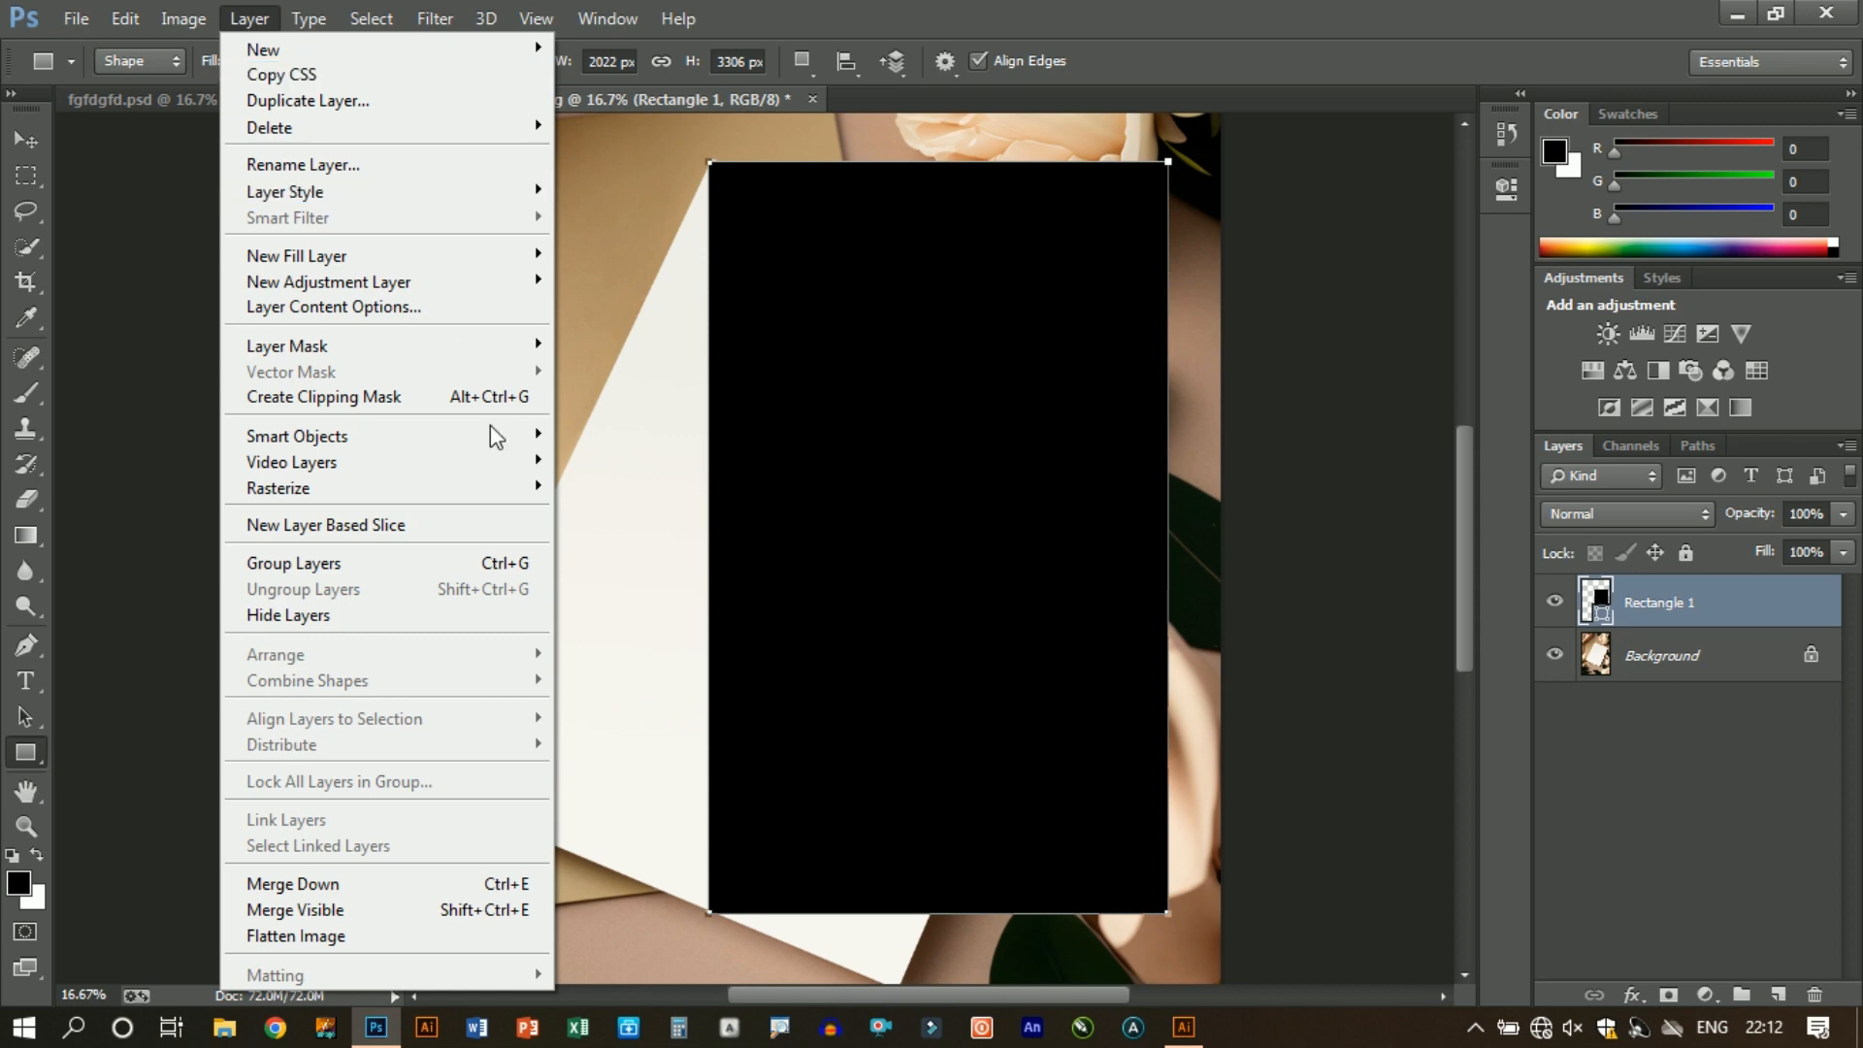
pyautogui.moveTo(460, 438)
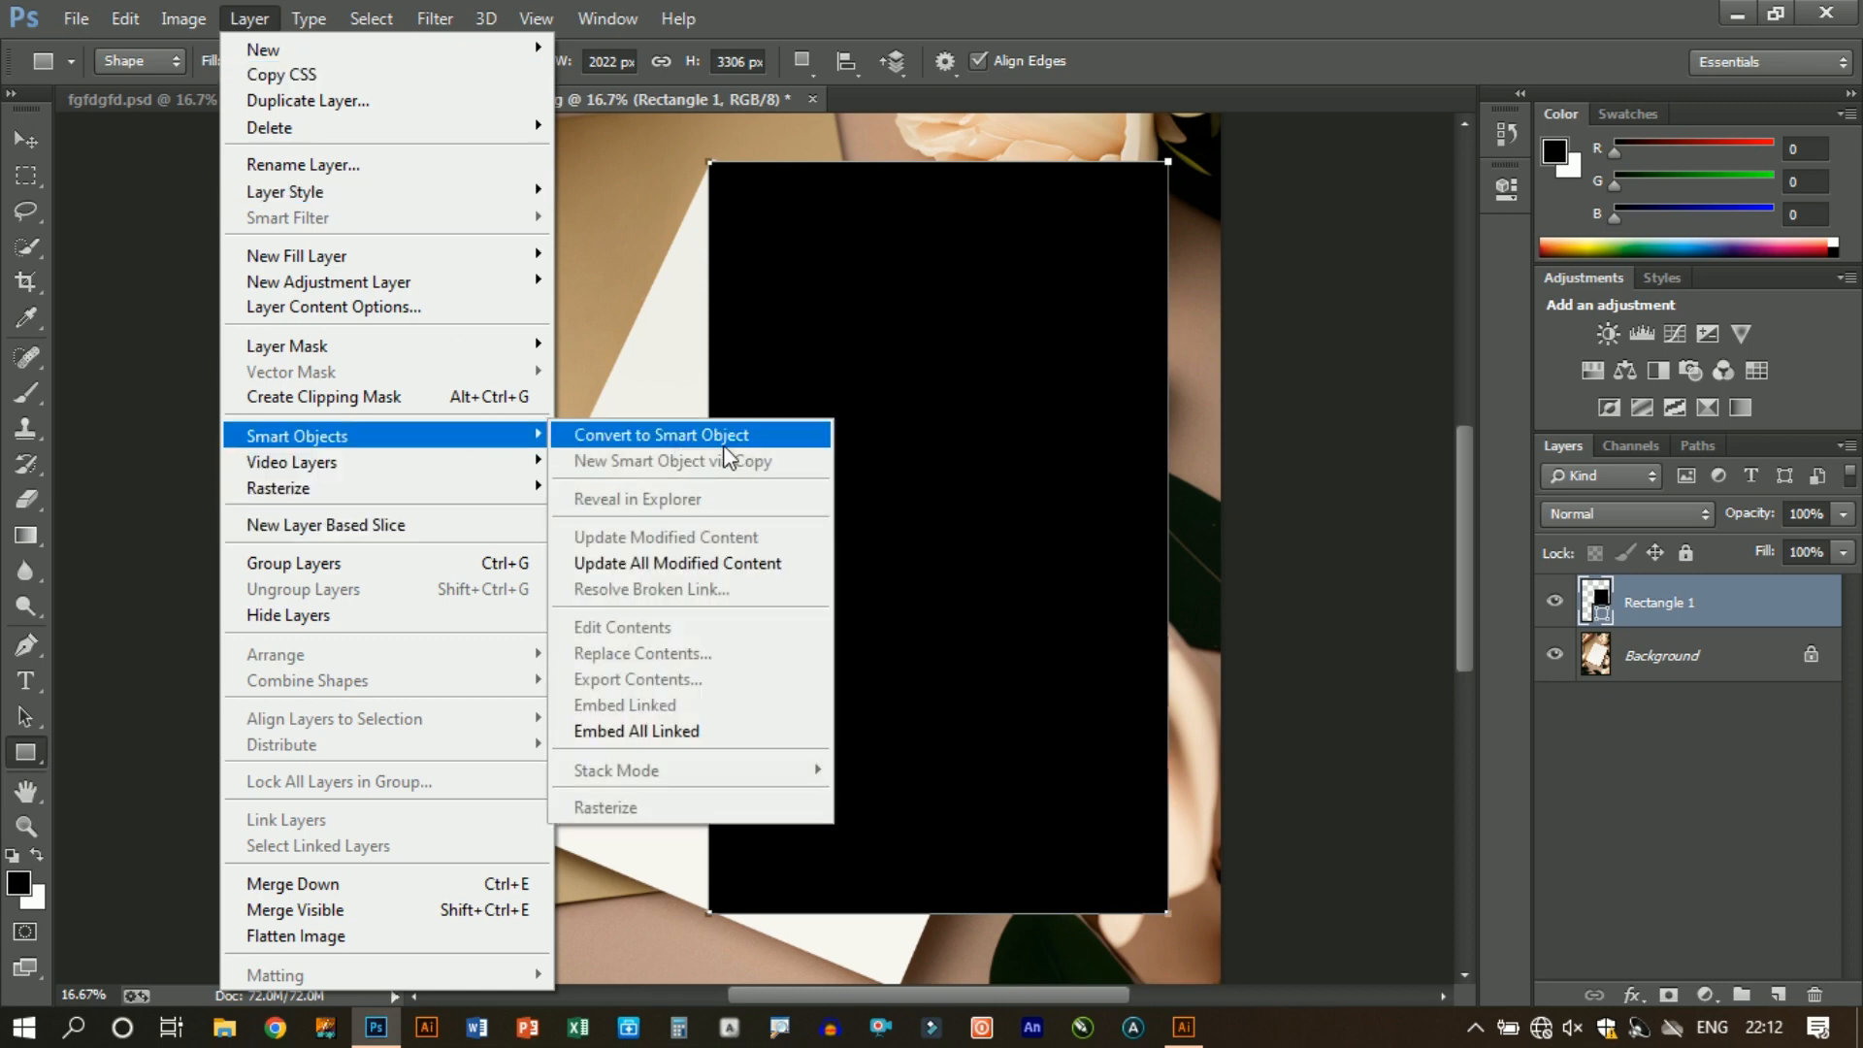
pyautogui.press('ctrl')
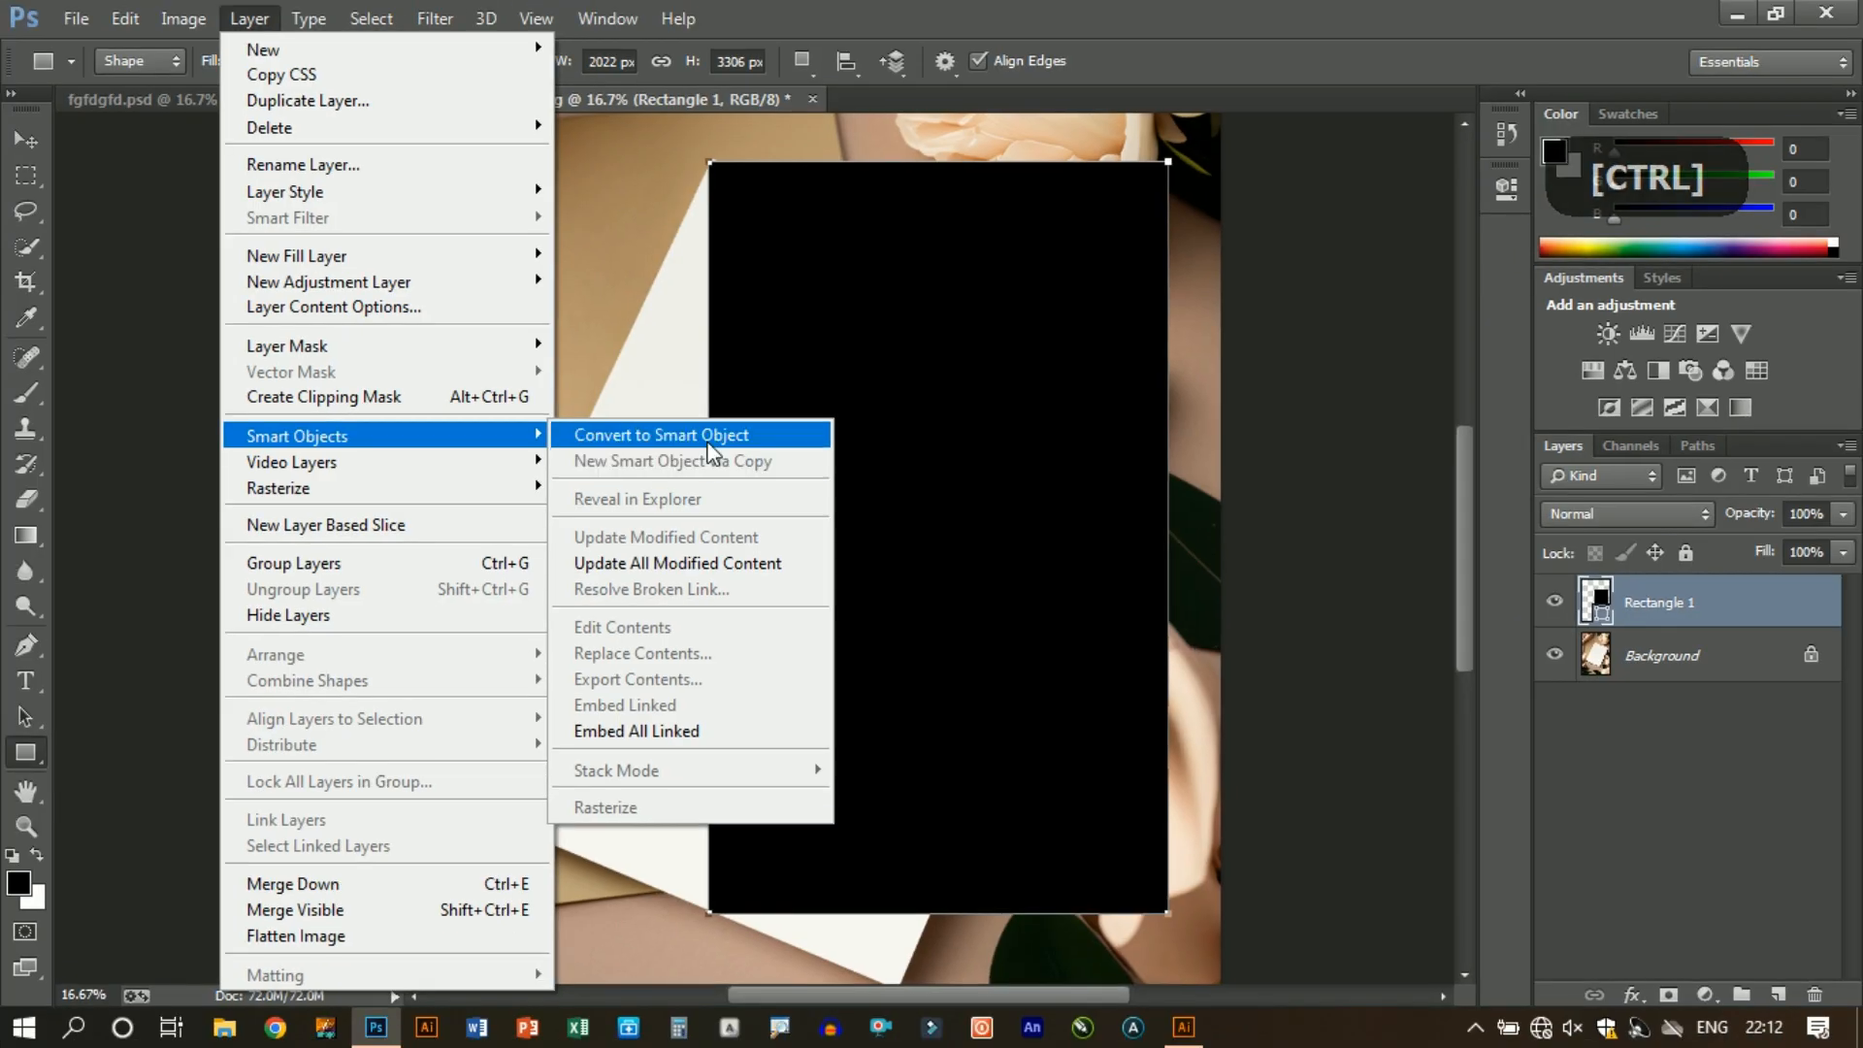
pyautogui.click(706, 446)
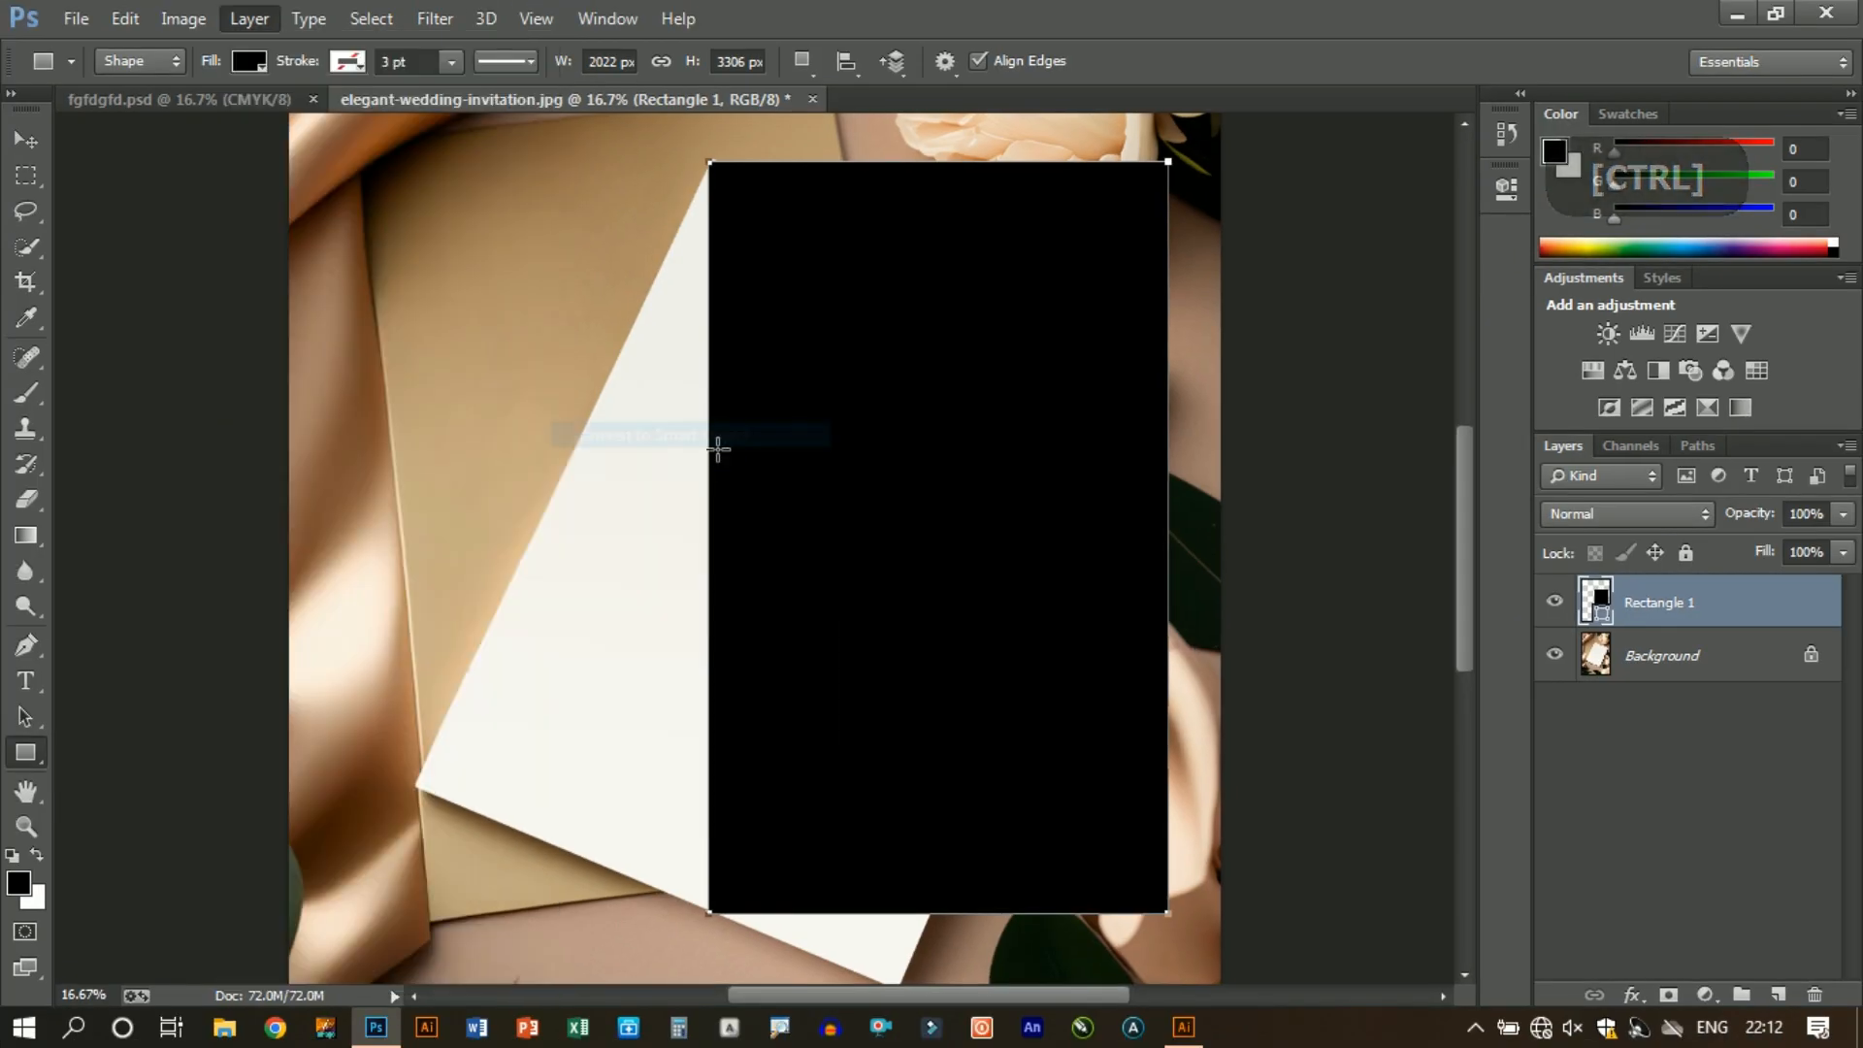
# Distort the black smart object with Free Transform, placing its two lower corners on the white card's lower corners
pyautogui.click(124, 19)
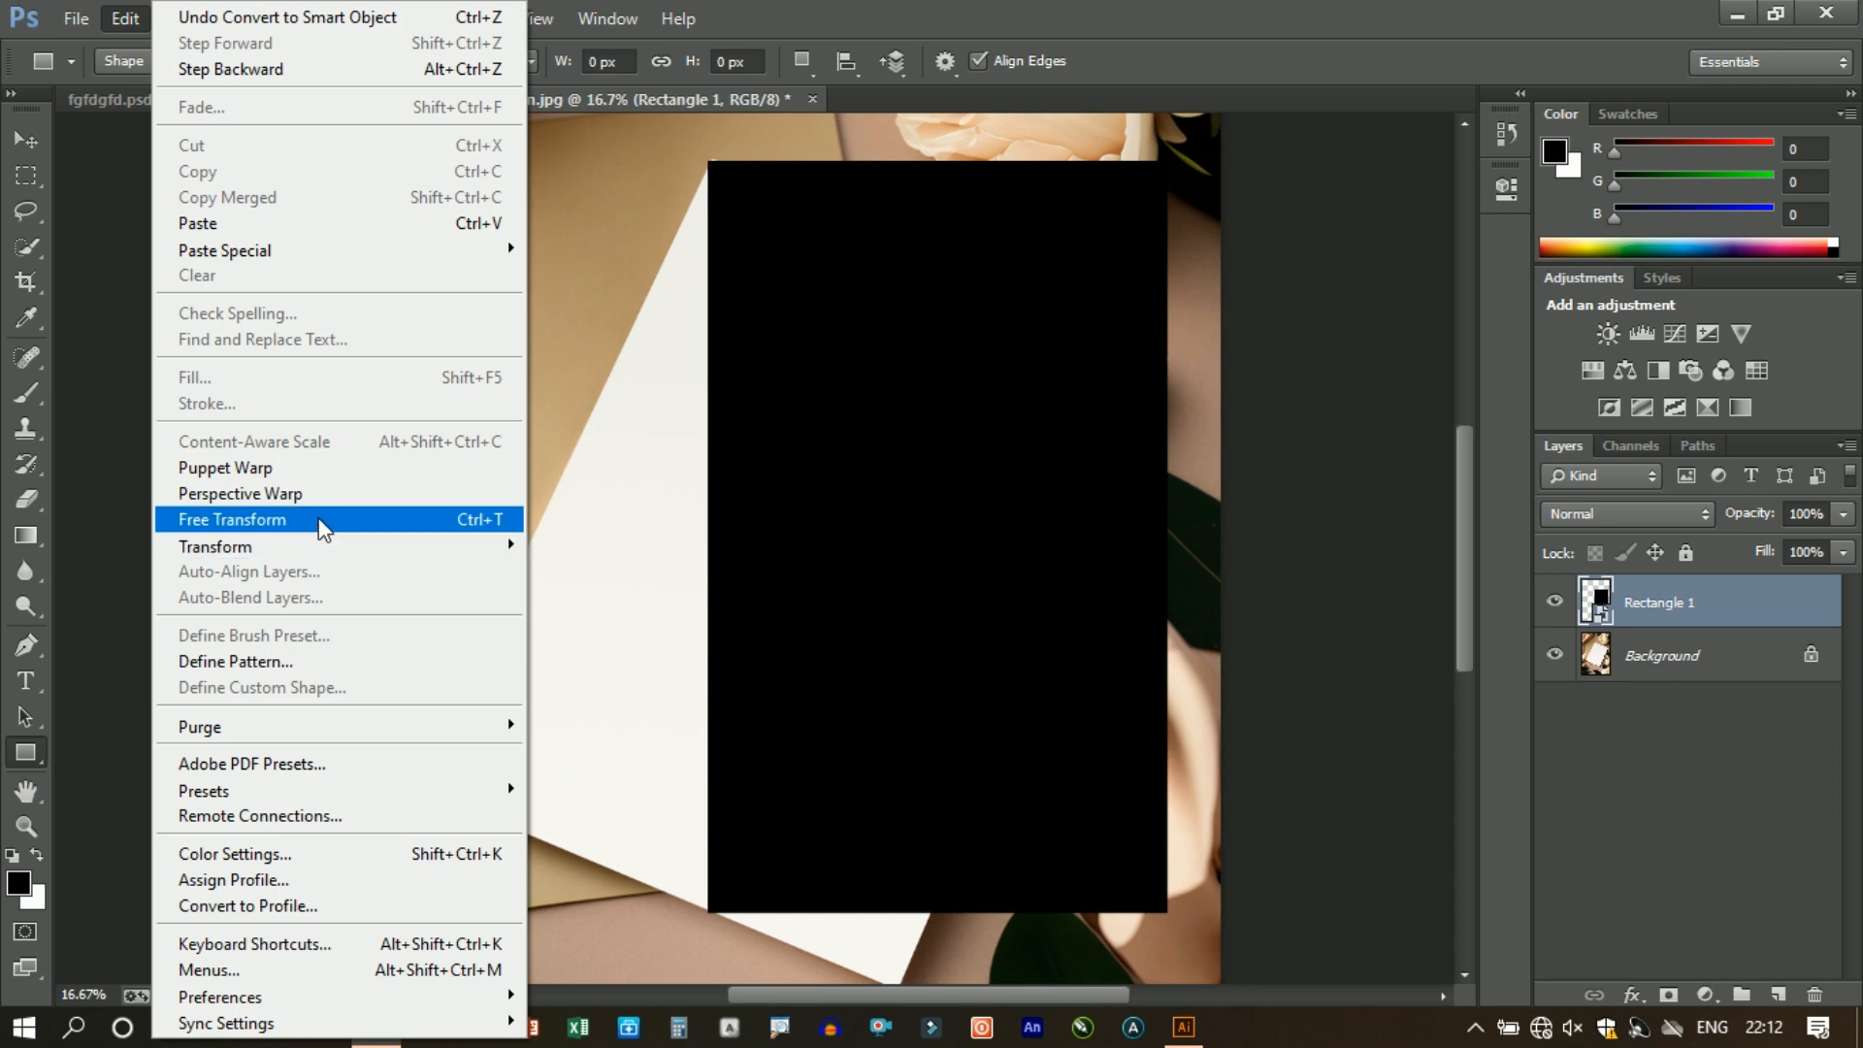
pyautogui.press('ctrl')
pyautogui.moveTo(330, 546)
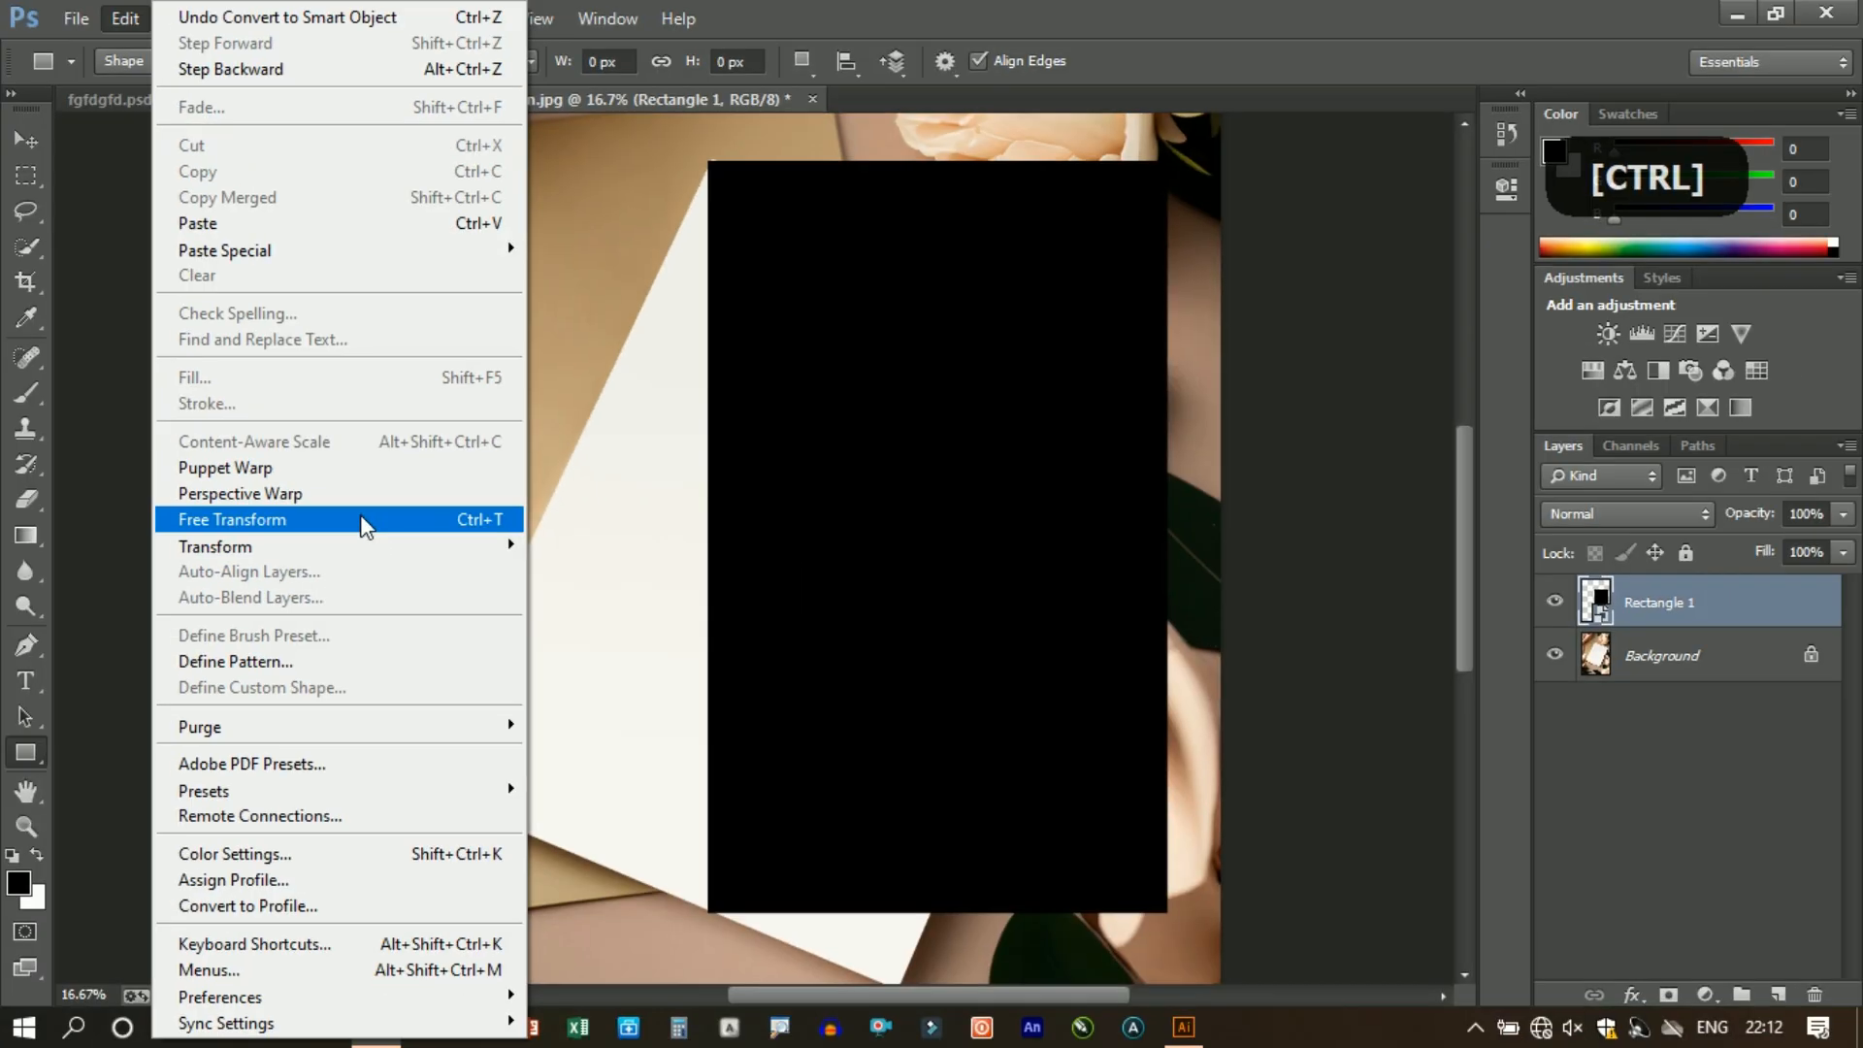
pyautogui.click(363, 519)
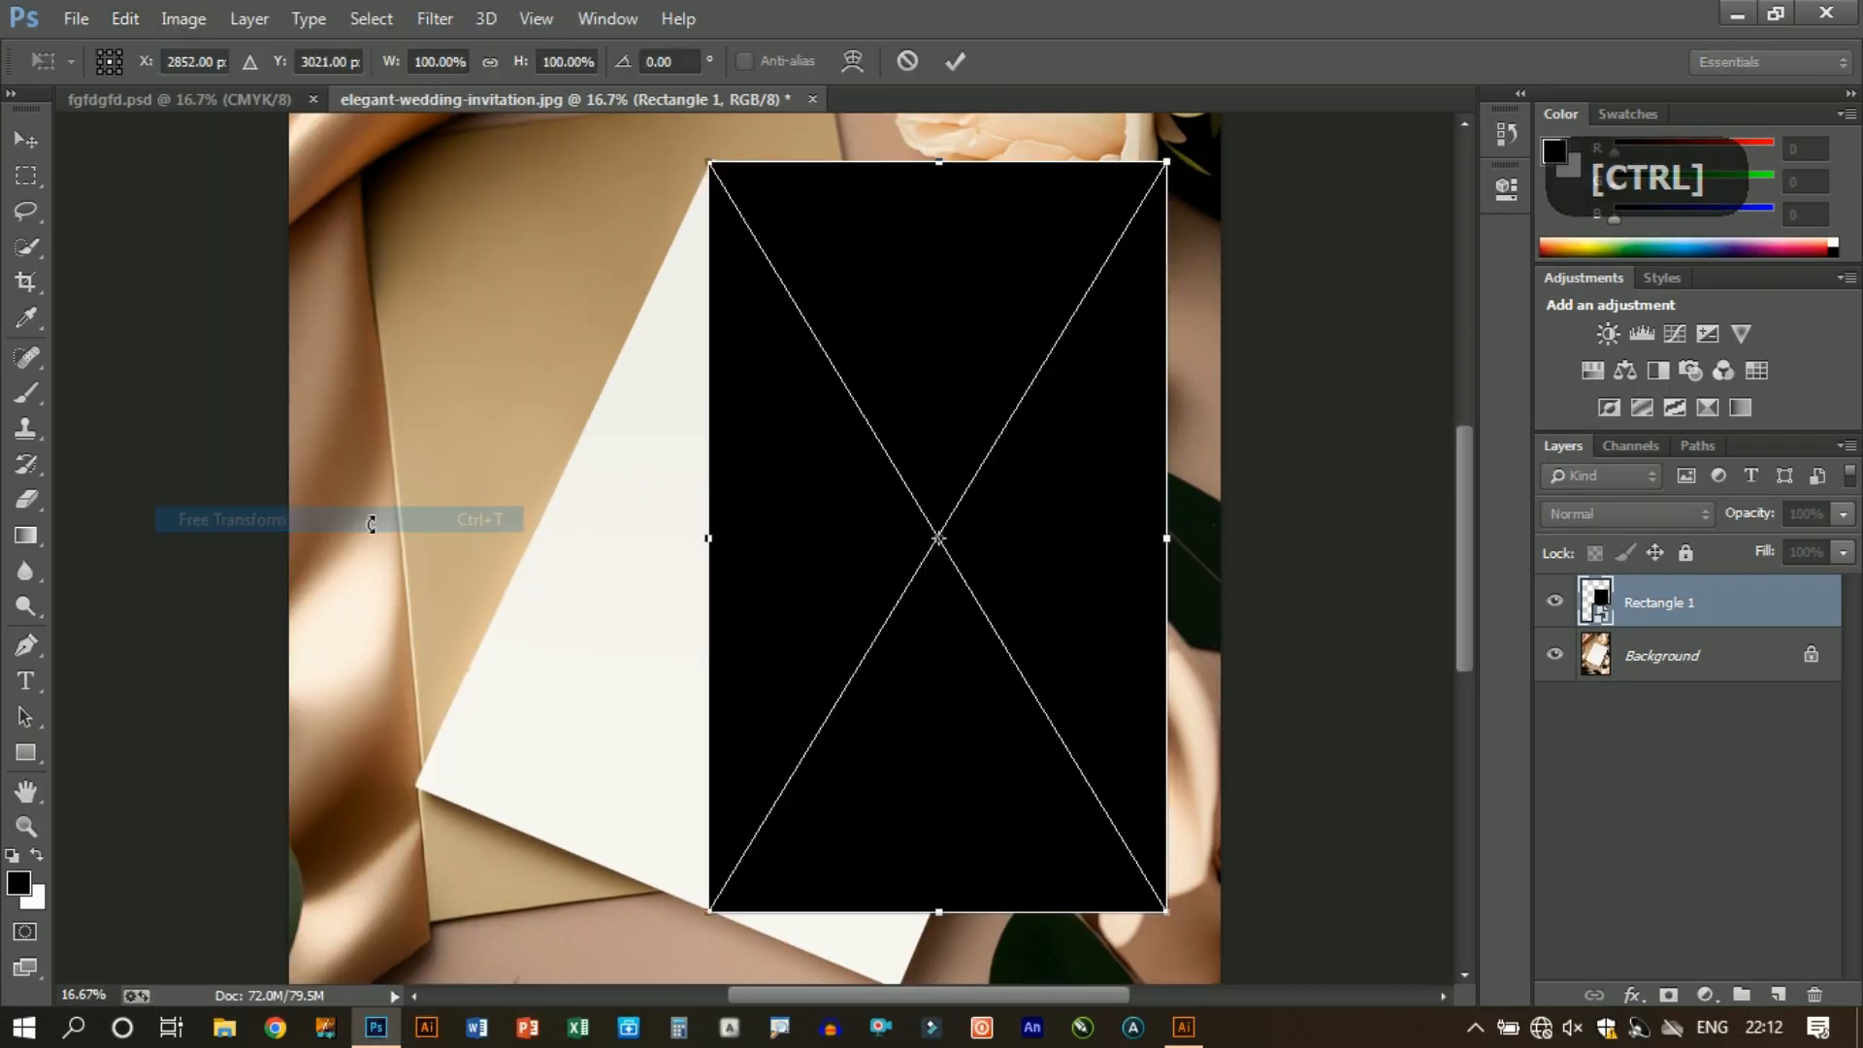
pyautogui.rightClick(1141, 186)
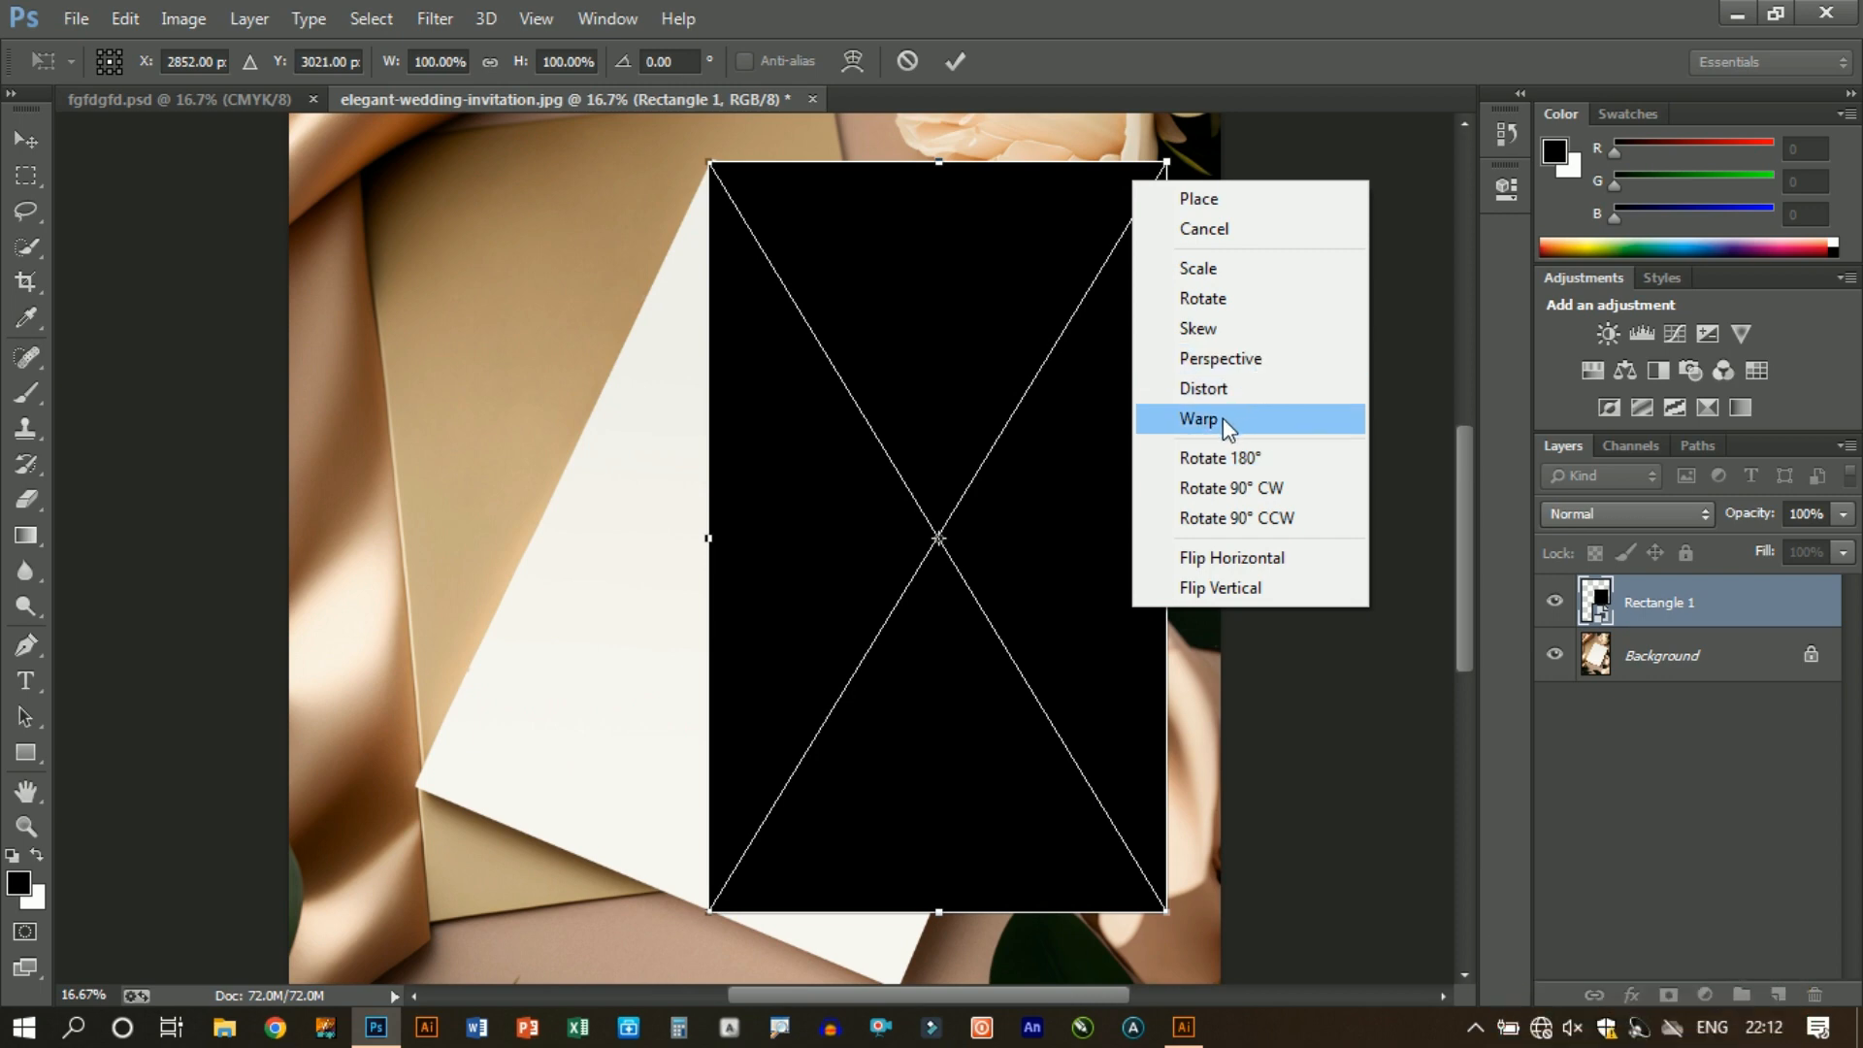
pyautogui.click(1244, 390)
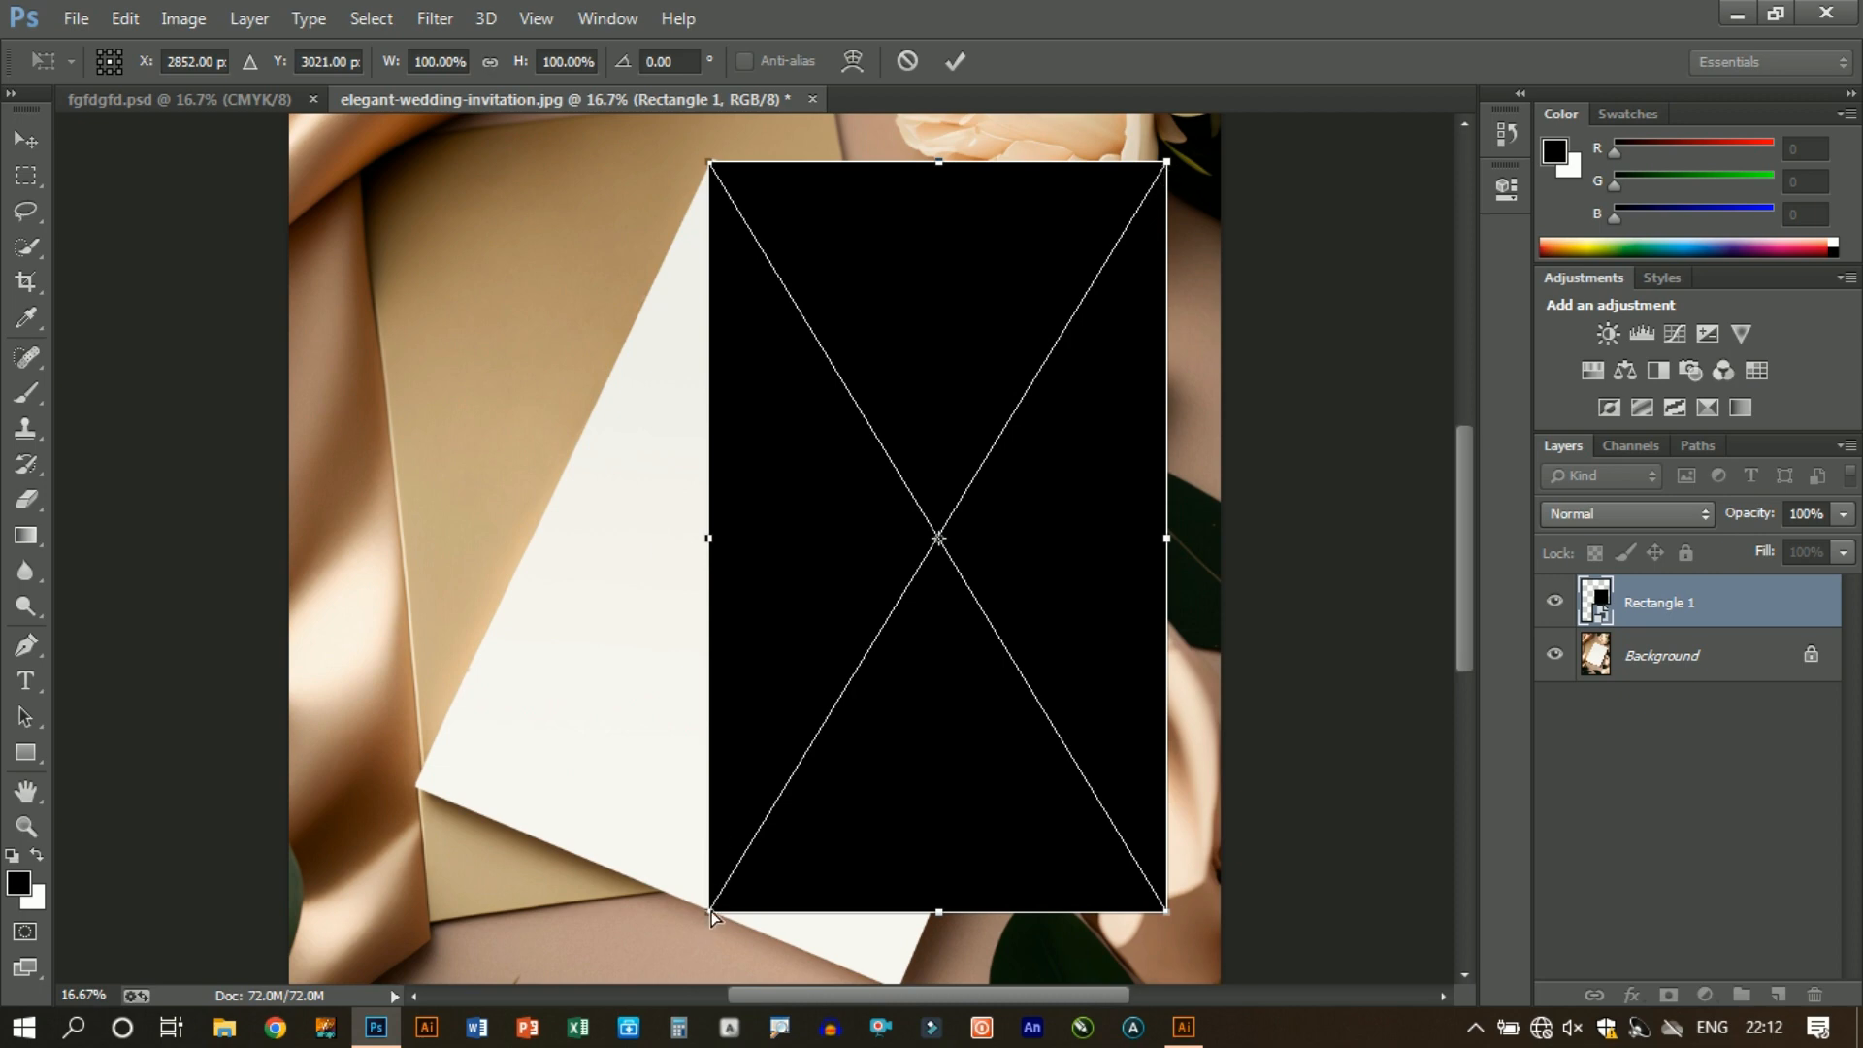
pyautogui.moveTo(692, 916); pyautogui.dragTo(417, 793)
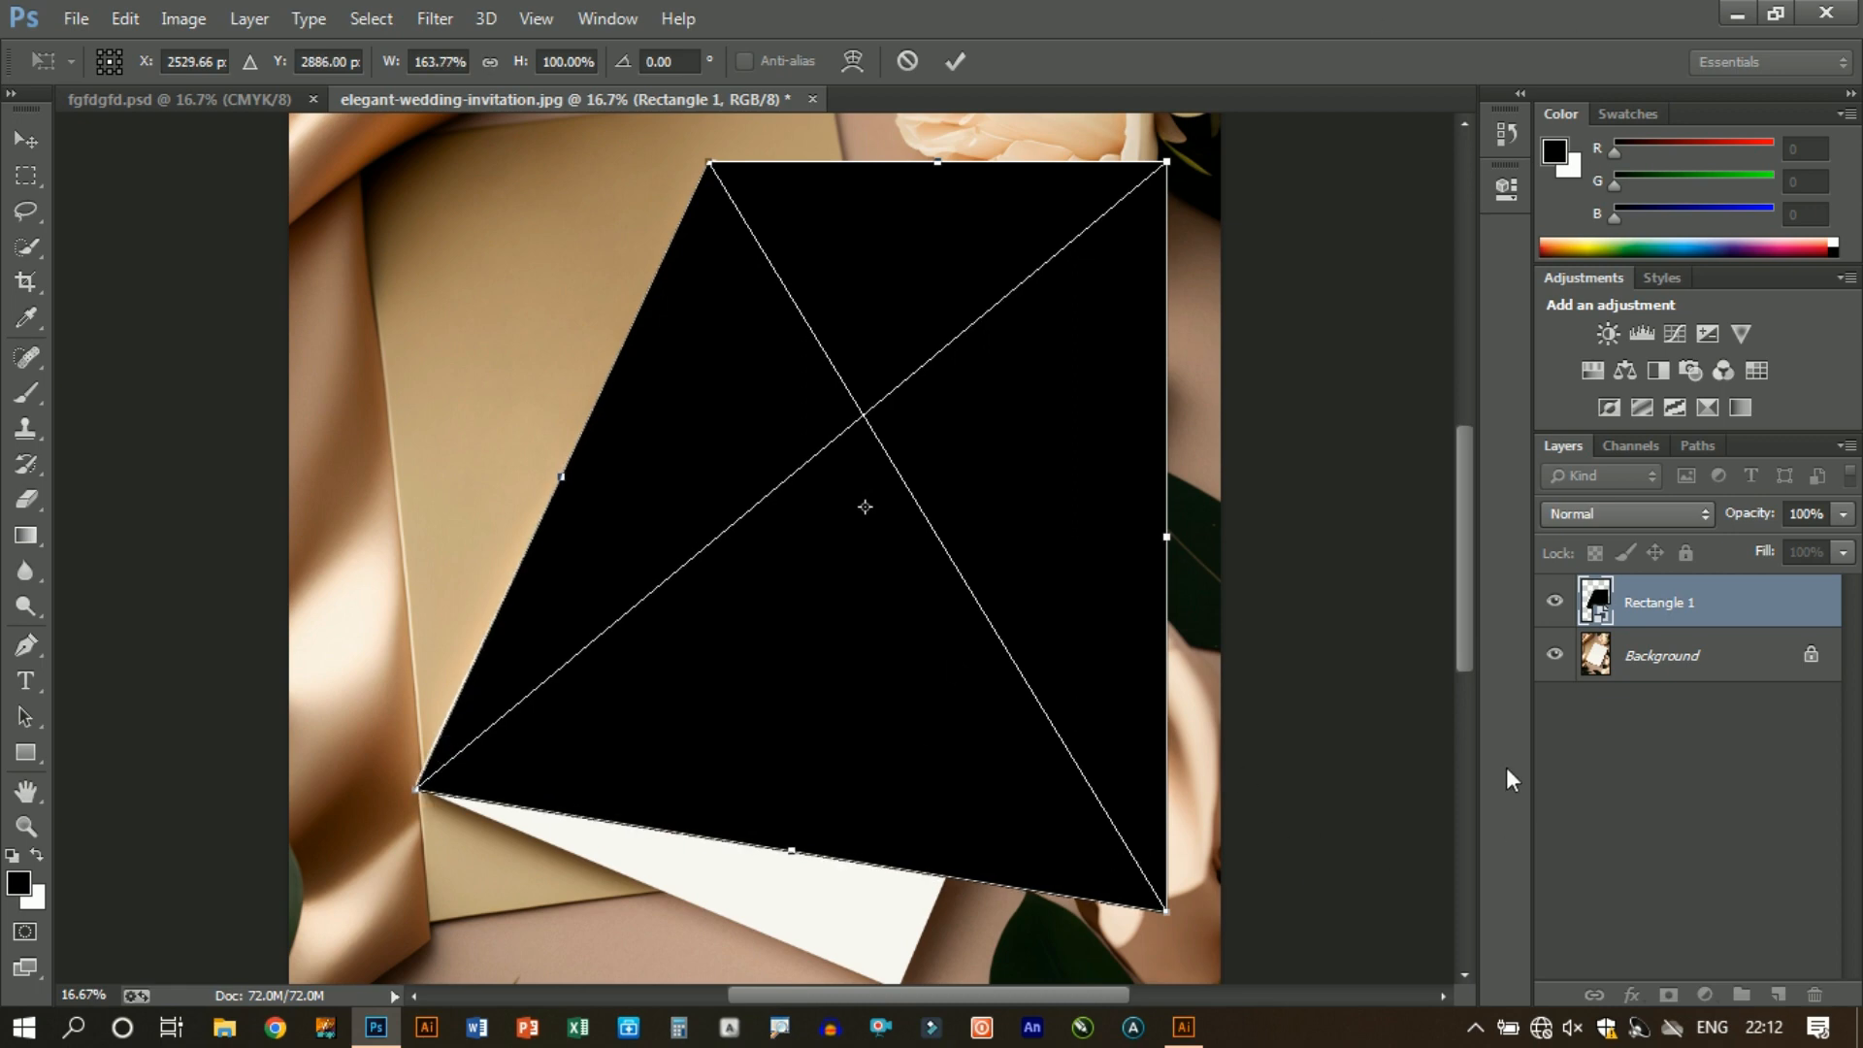
pyautogui.moveTo(1461, 615); pyautogui.dragTo(1465, 648)
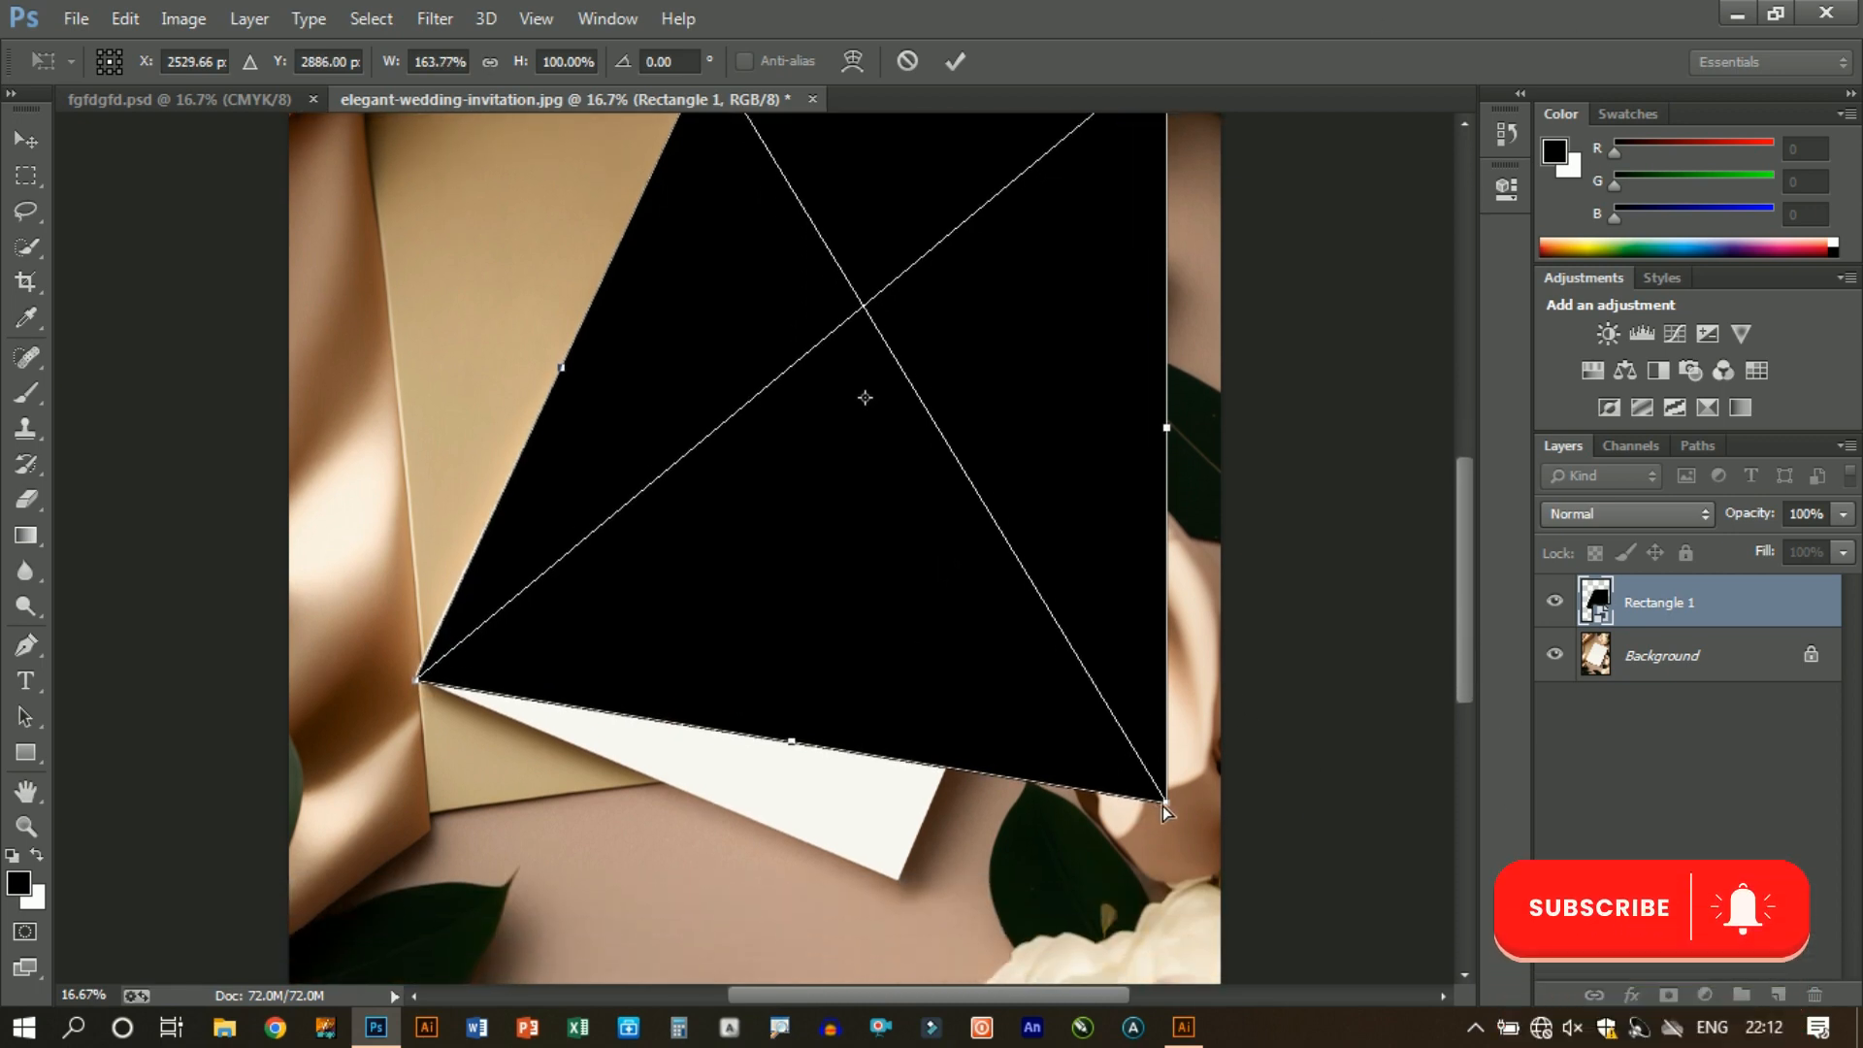
pyautogui.moveTo(1164, 807); pyautogui.dragTo(899, 885)
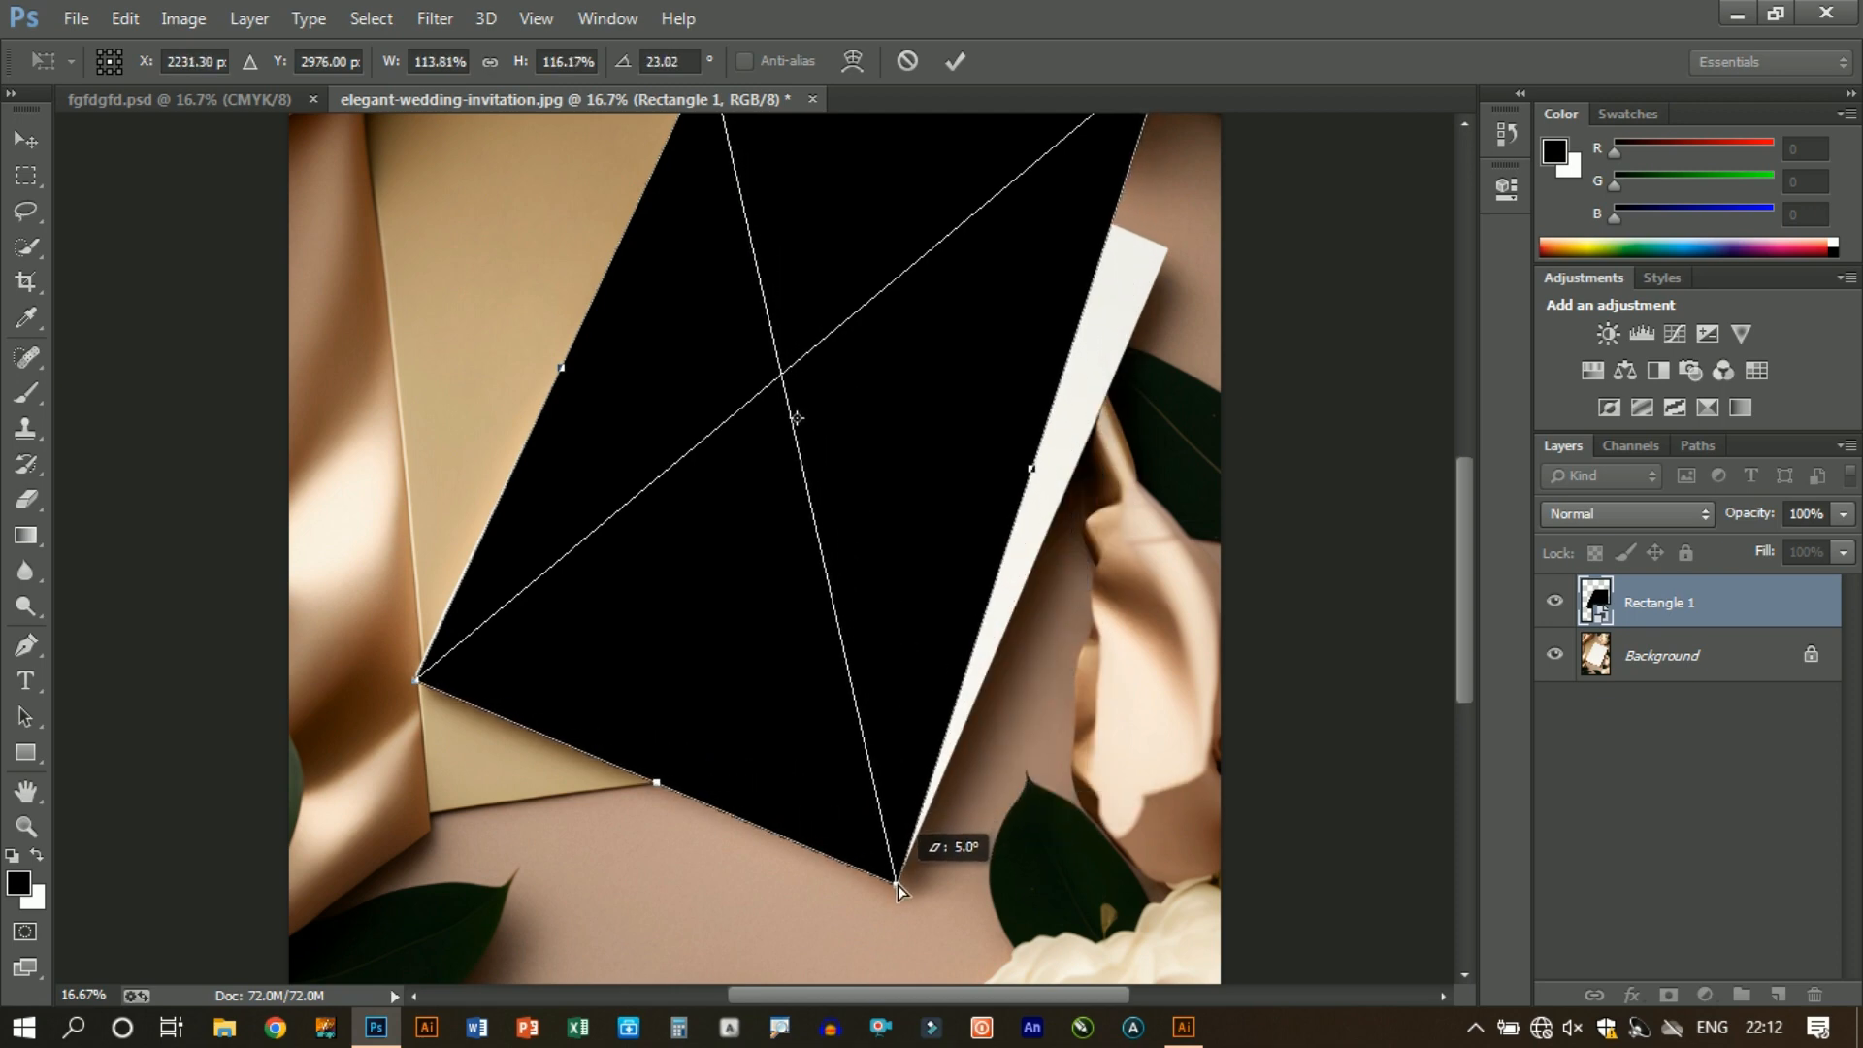
# Fit the rectangle's two upper corners to the card's upper corners and apply the distortion
pyautogui.moveTo(1469, 550); pyautogui.dragTo(1464, 528)
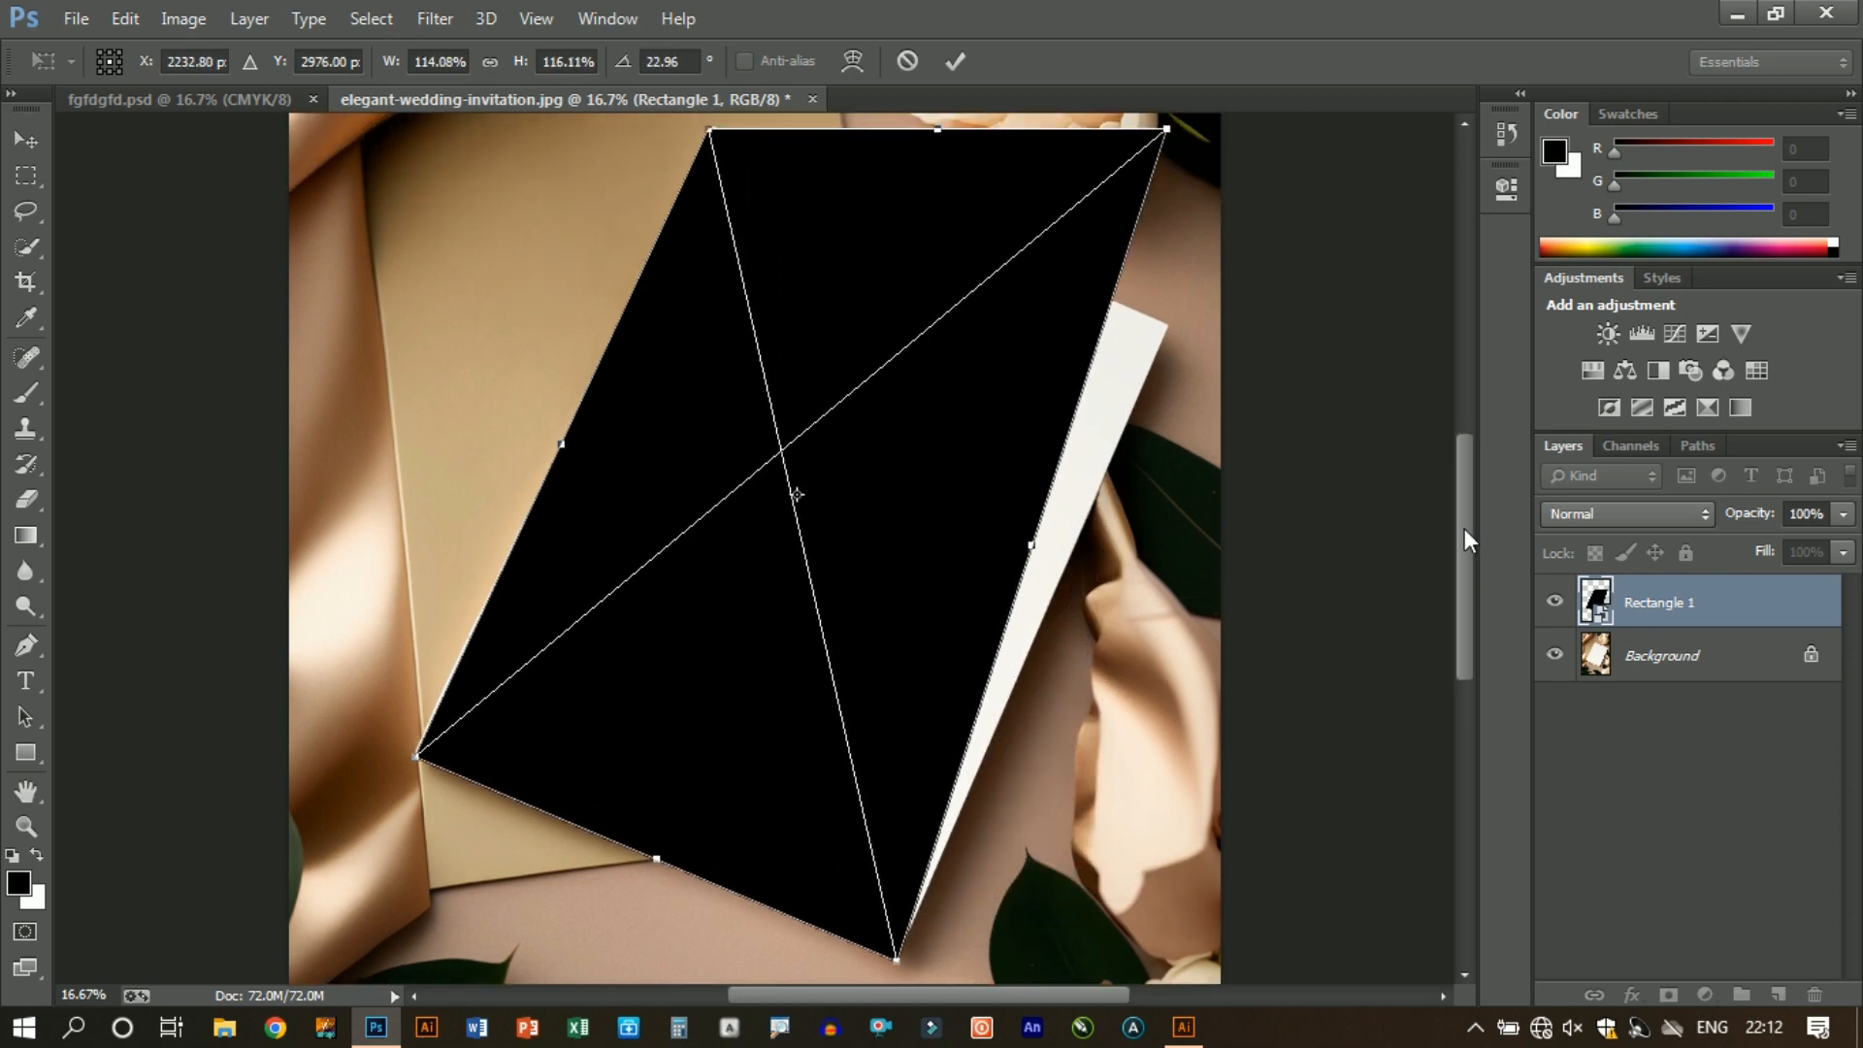
pyautogui.moveTo(1169, 132); pyautogui.dragTo(1173, 326)
pyautogui.click(1462, 123)
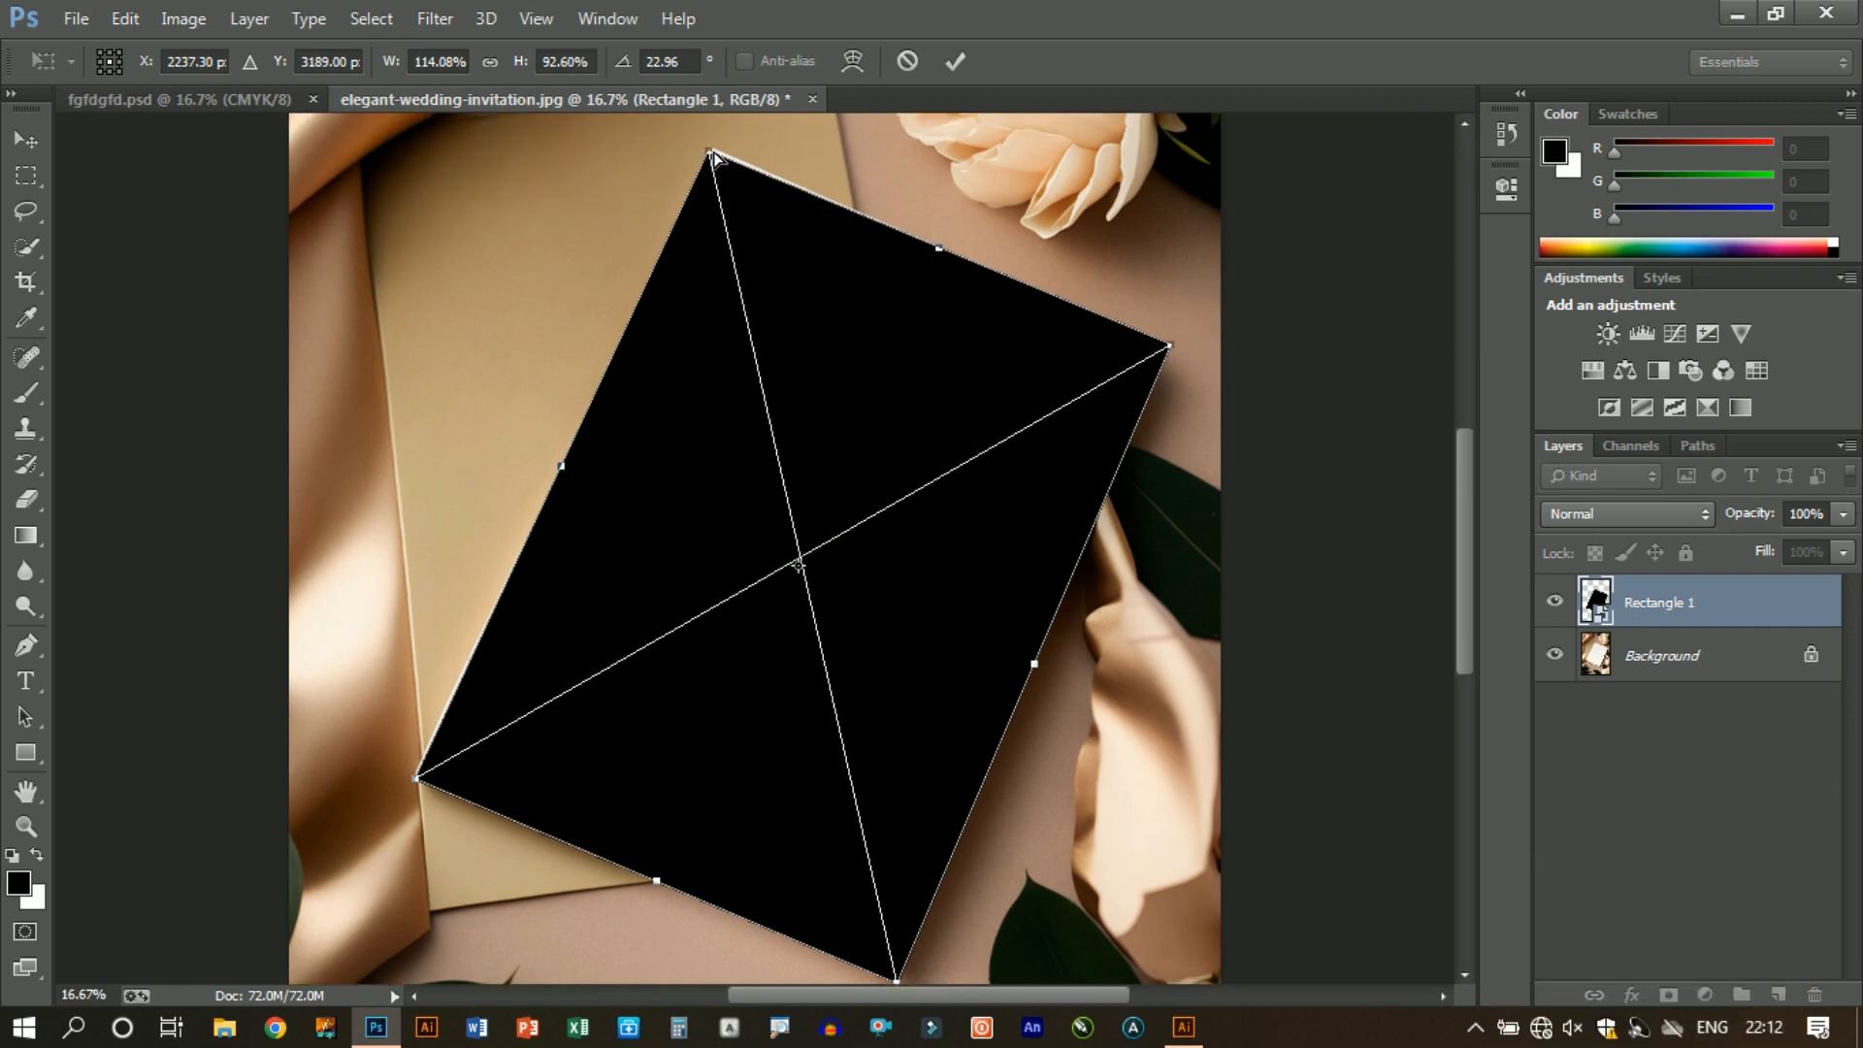
pyautogui.moveTo(710, 160); pyautogui.dragTo(717, 165)
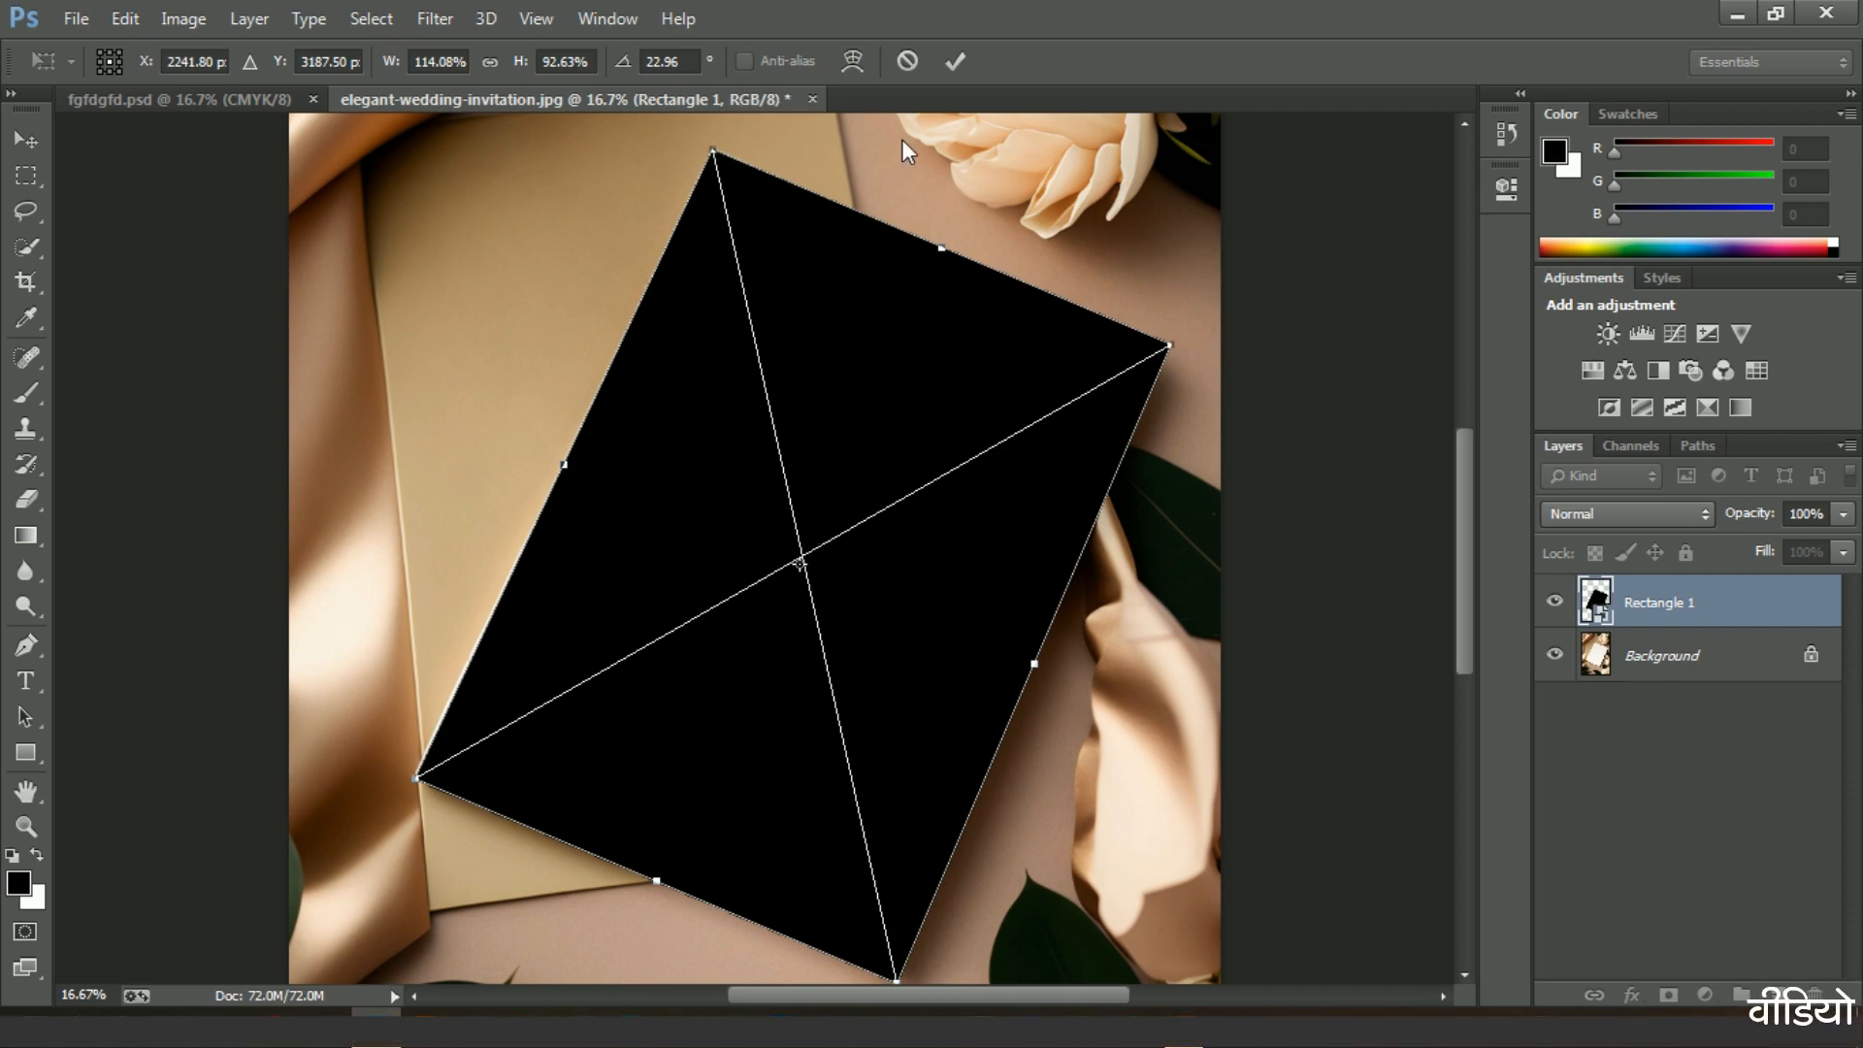
pyautogui.click(961, 56)
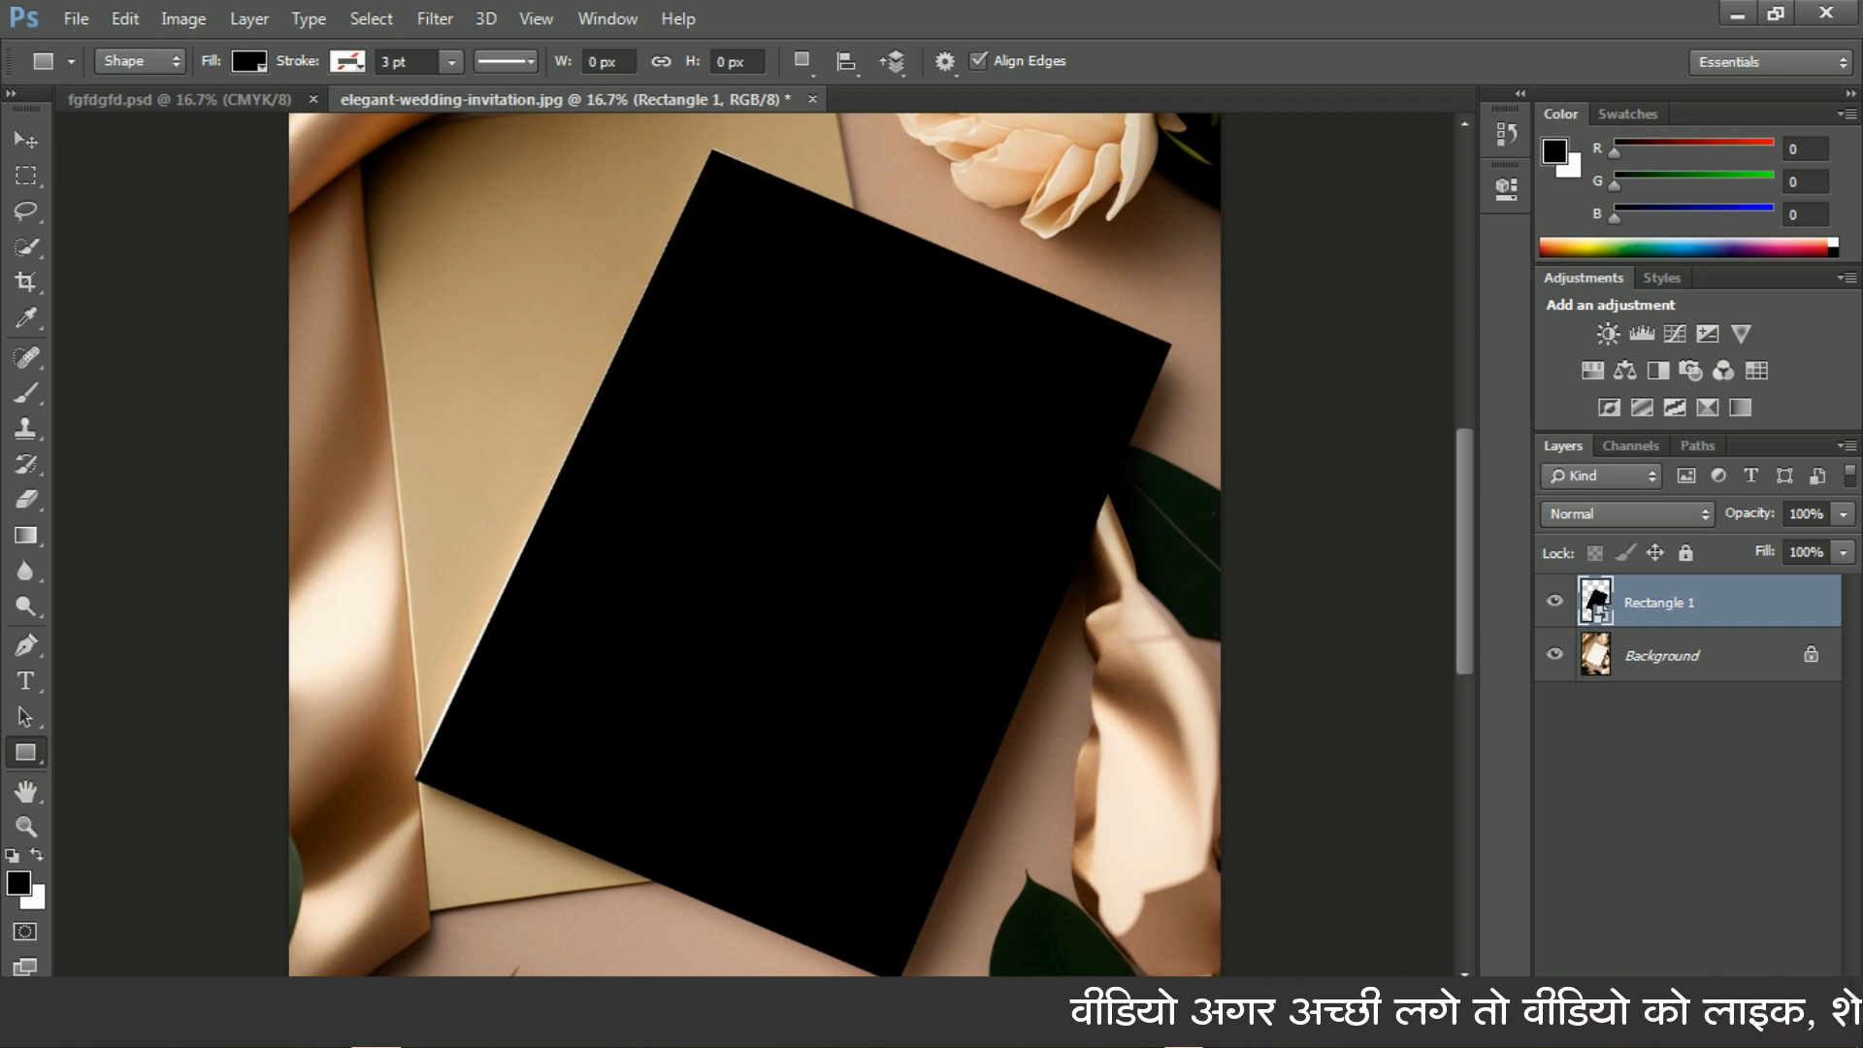
# Open the Rectangle 1 smart object's contents and hide the black rectangle layer inside it
pyautogui.doubleClick(1599, 619)
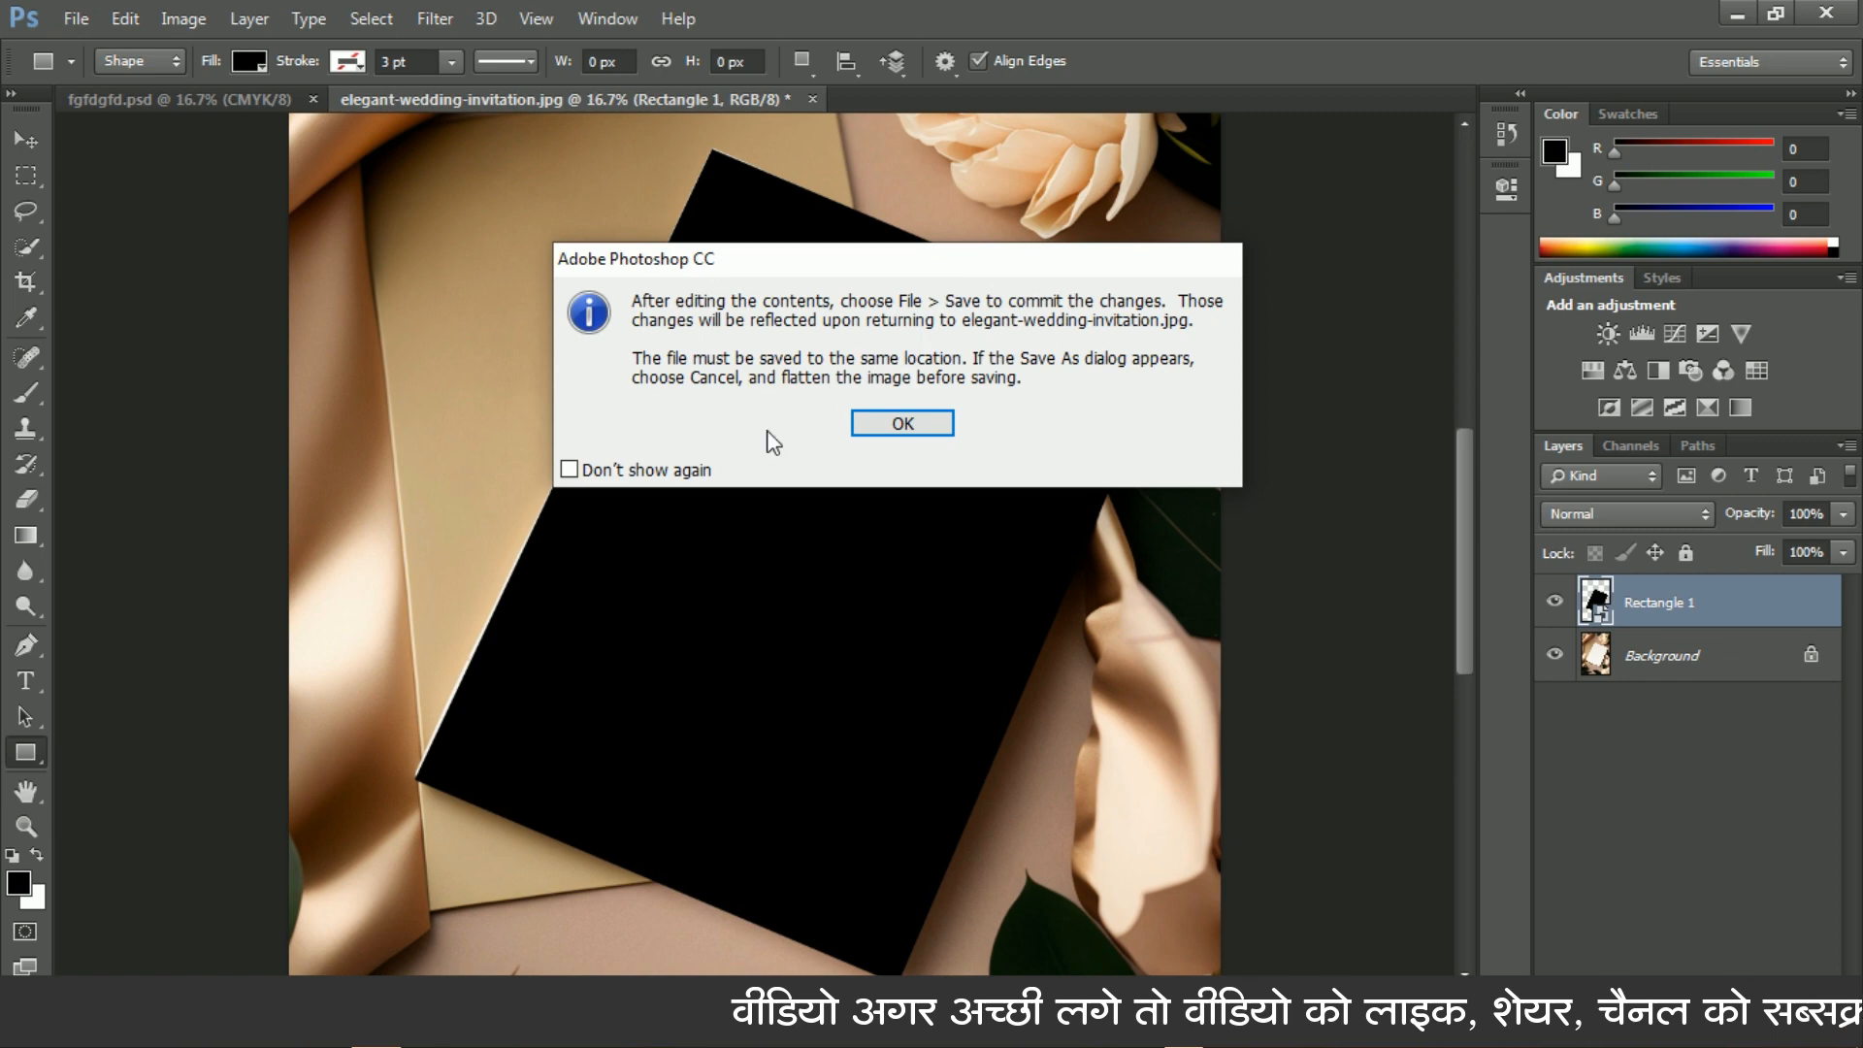
pyautogui.click(926, 425)
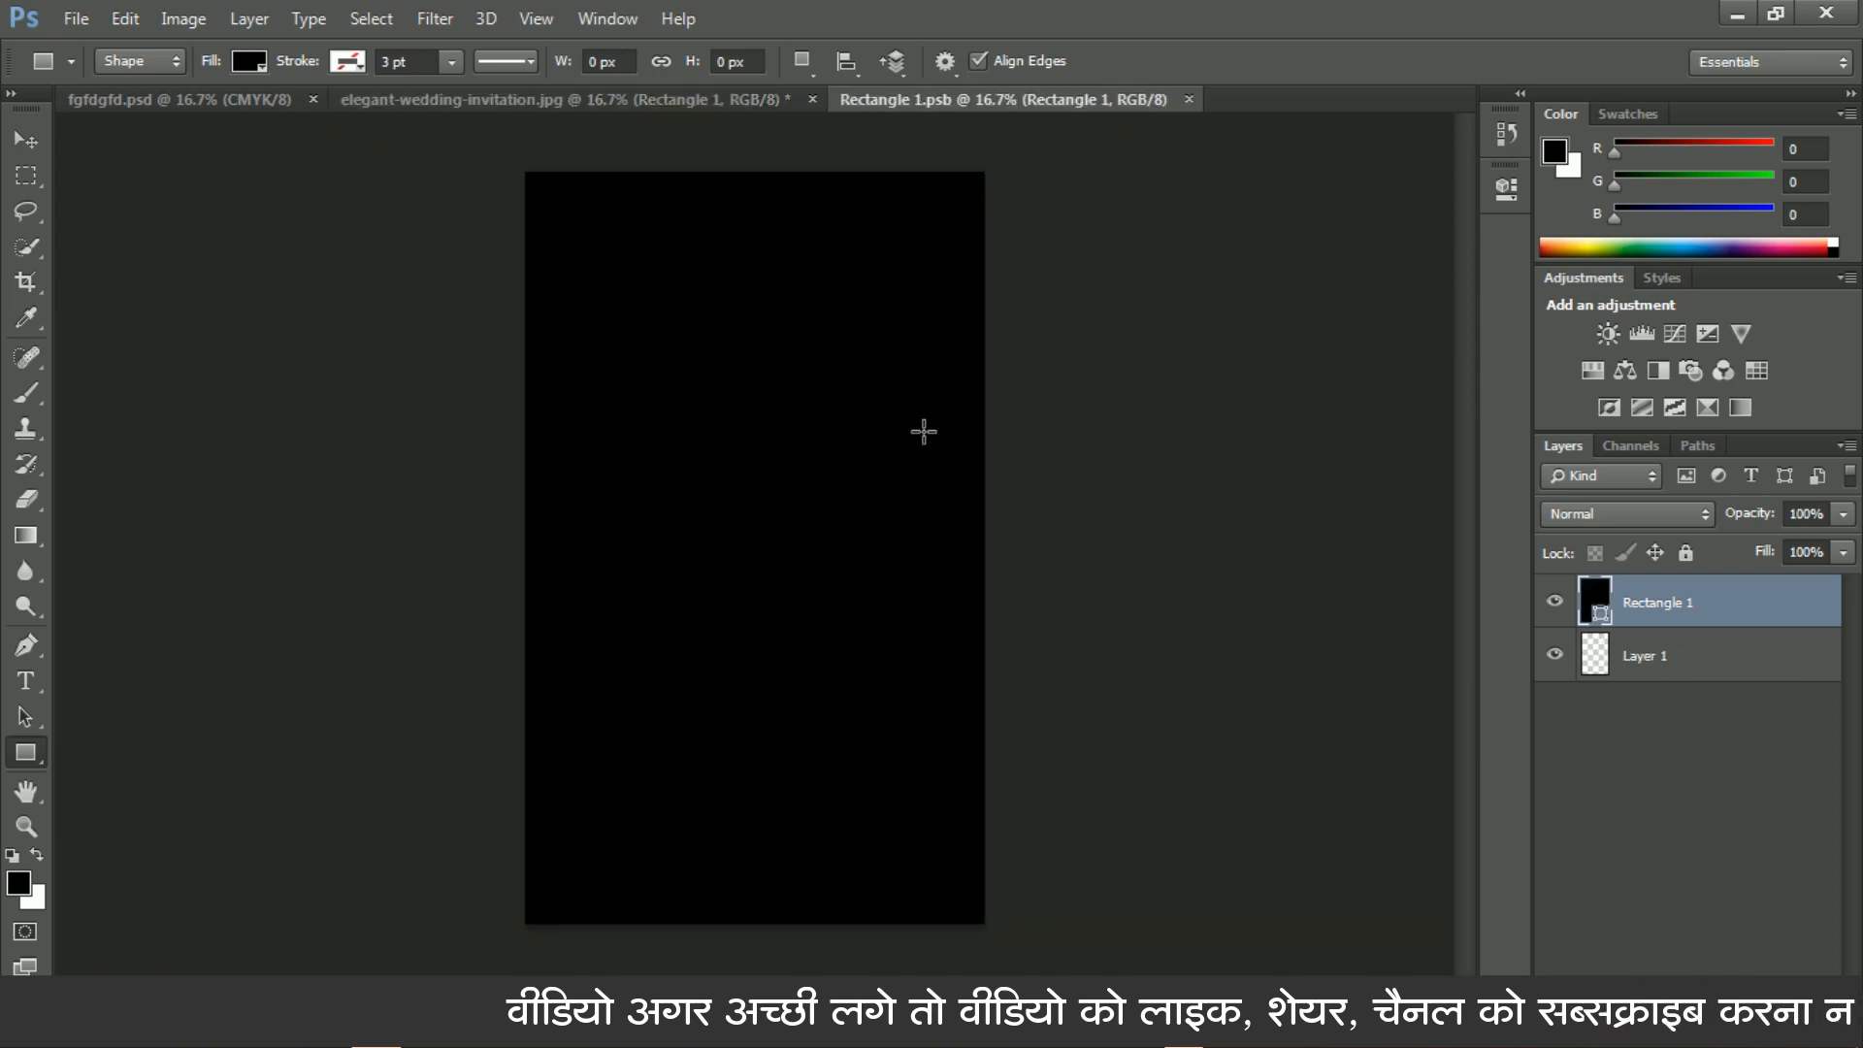
pyautogui.click(27, 146)
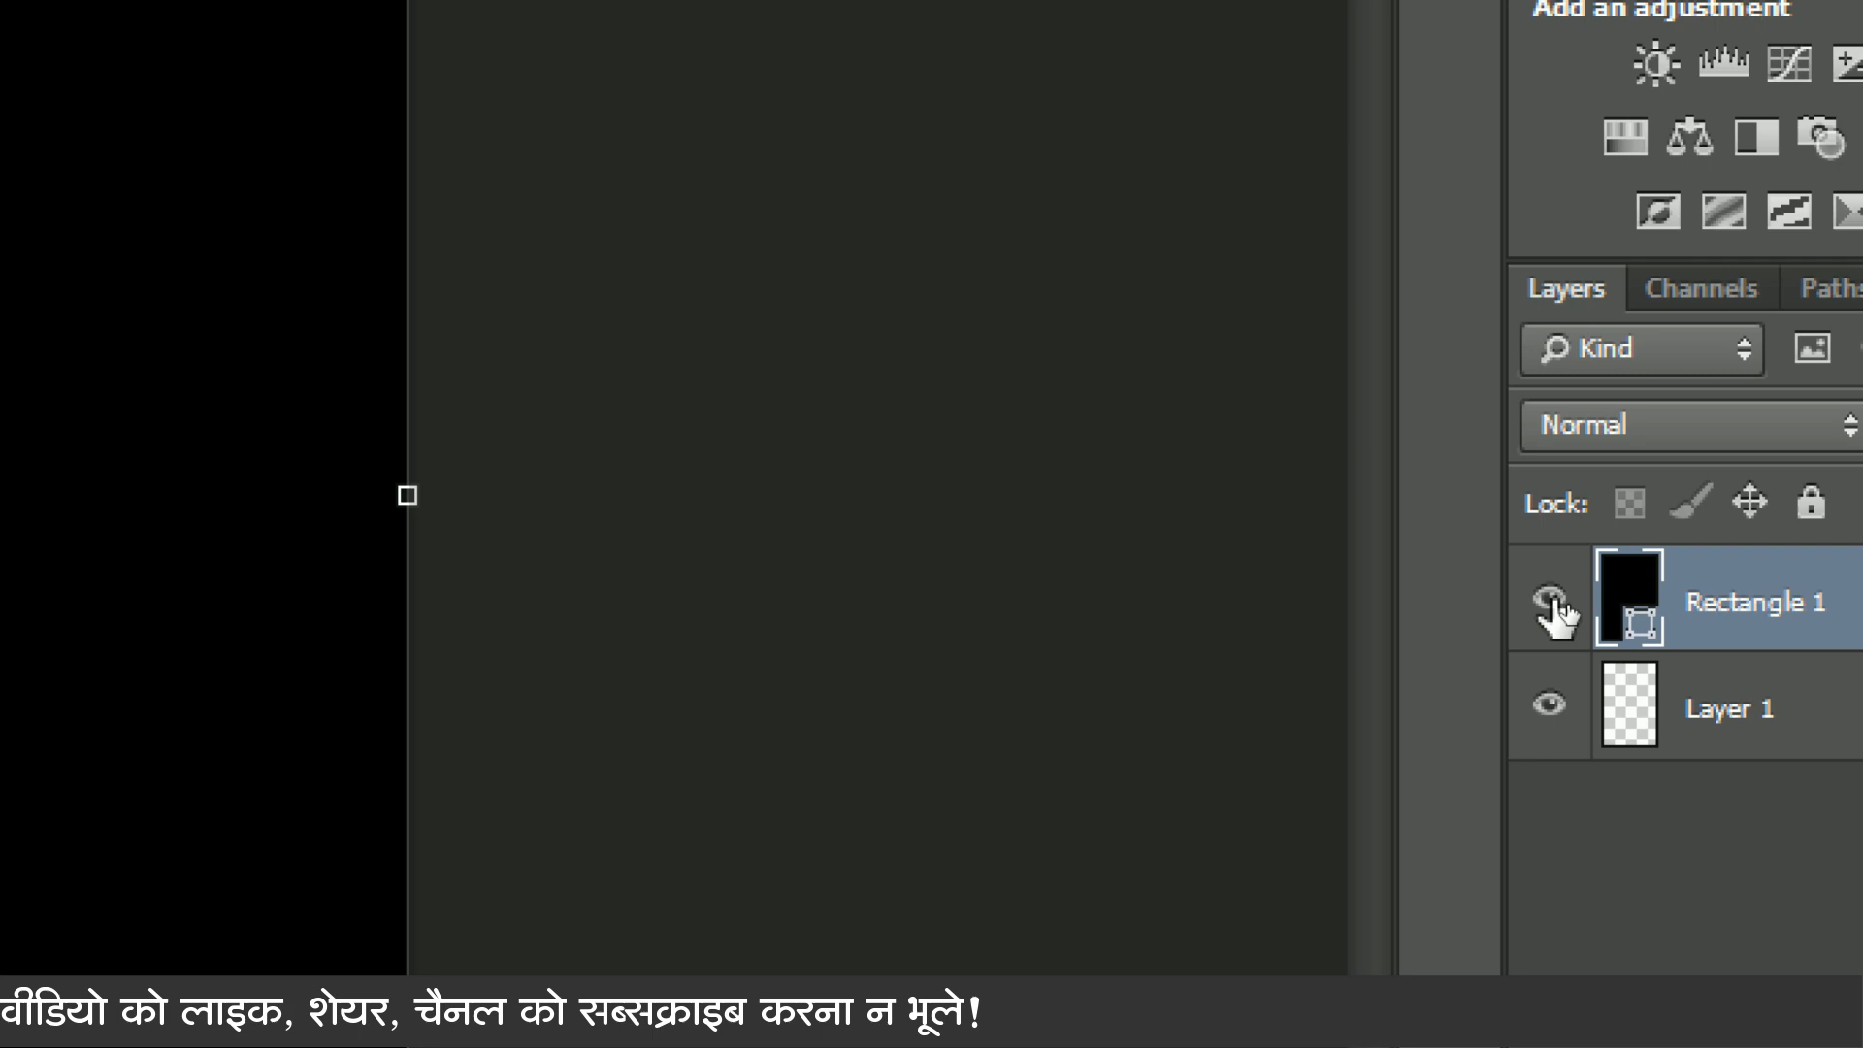
pyautogui.click(1552, 601)
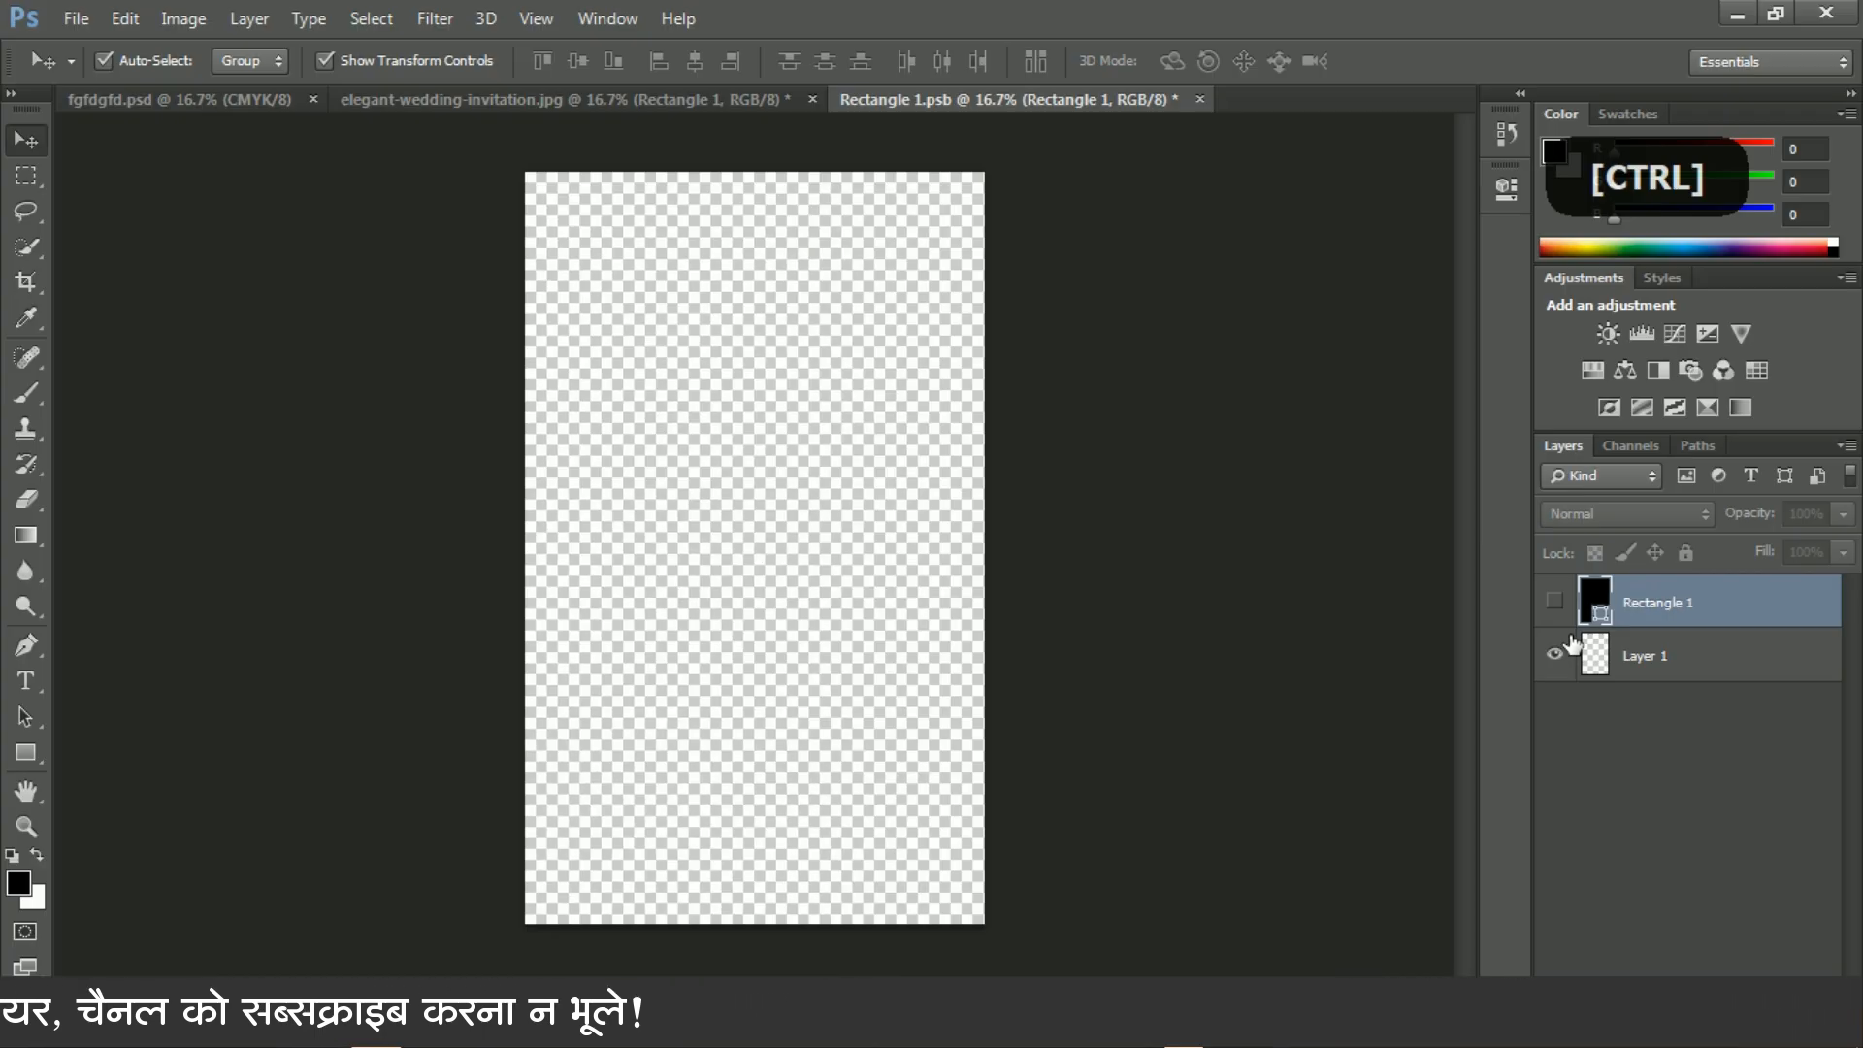
# Copy the Lorum Ipsum text group from fgfdgfd.psd into the Rectangle 1.psb document
pyautogui.click(145, 100)
pyautogui.click(766, 255)
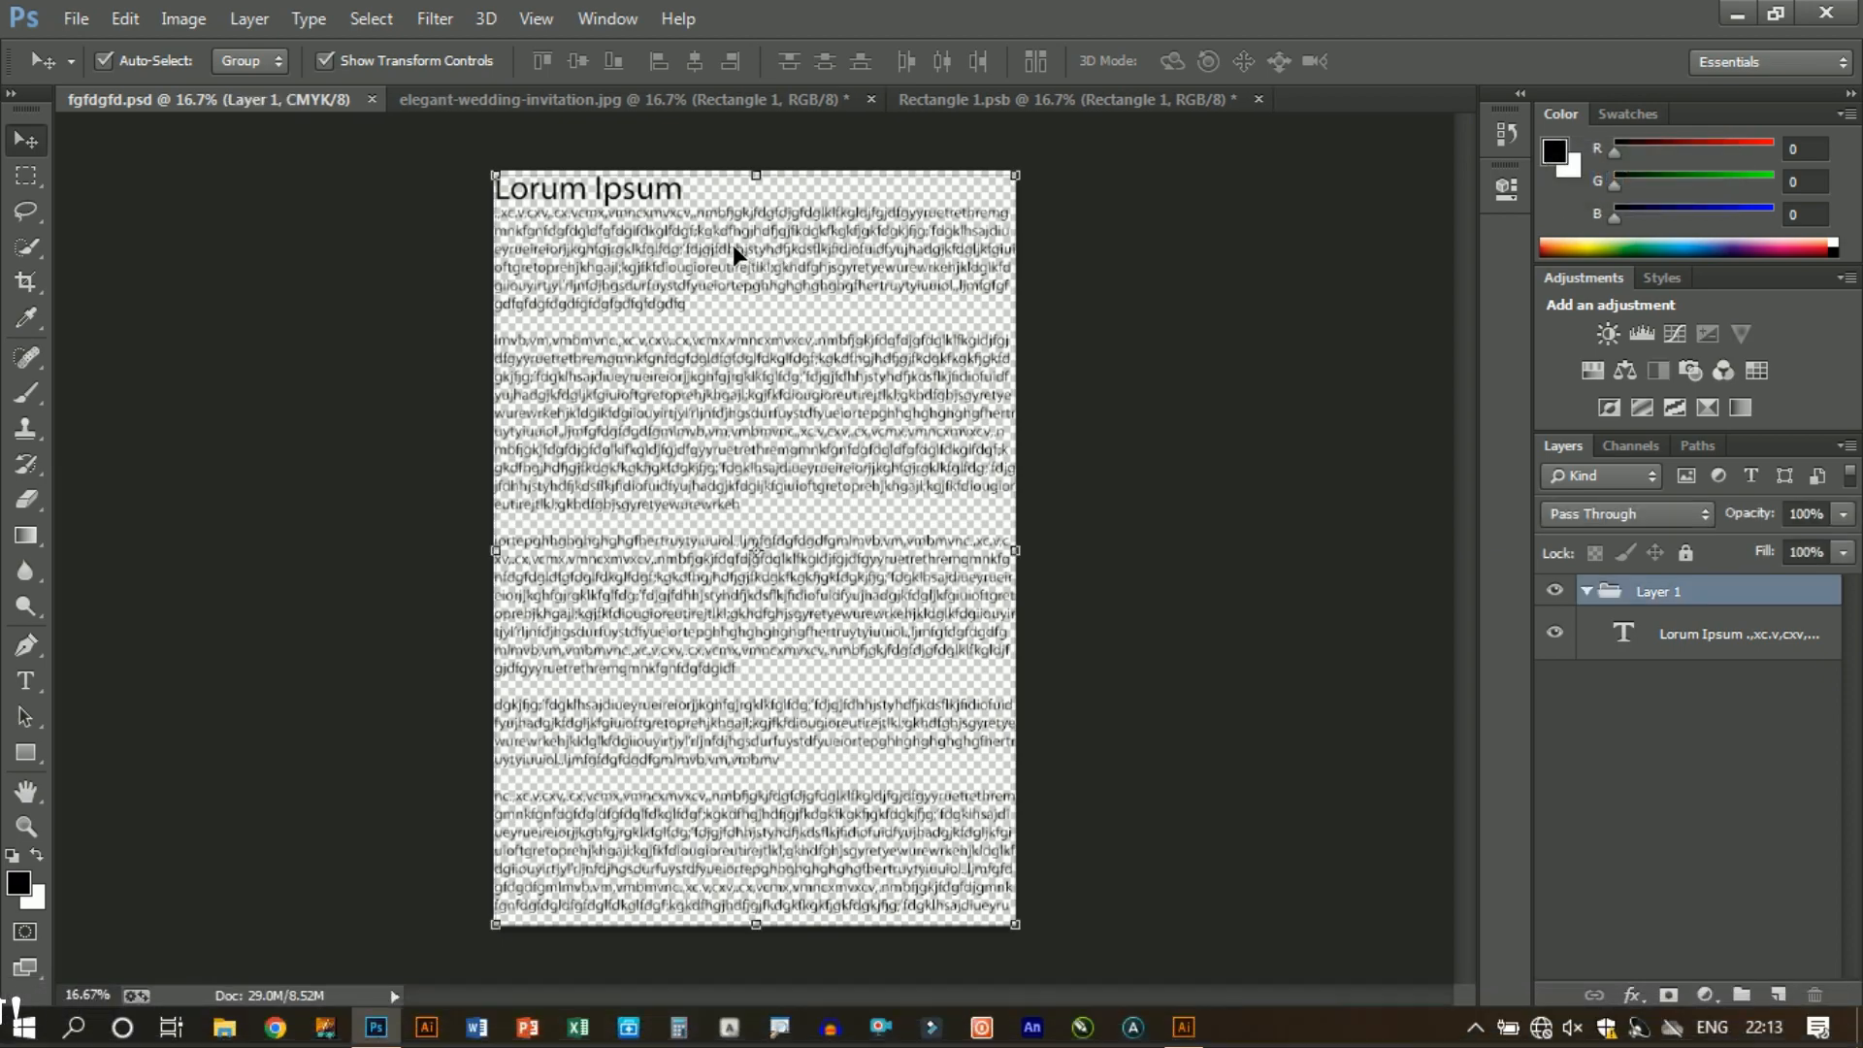
pyautogui.moveTo(730, 242); pyautogui.dragTo(776, 334)
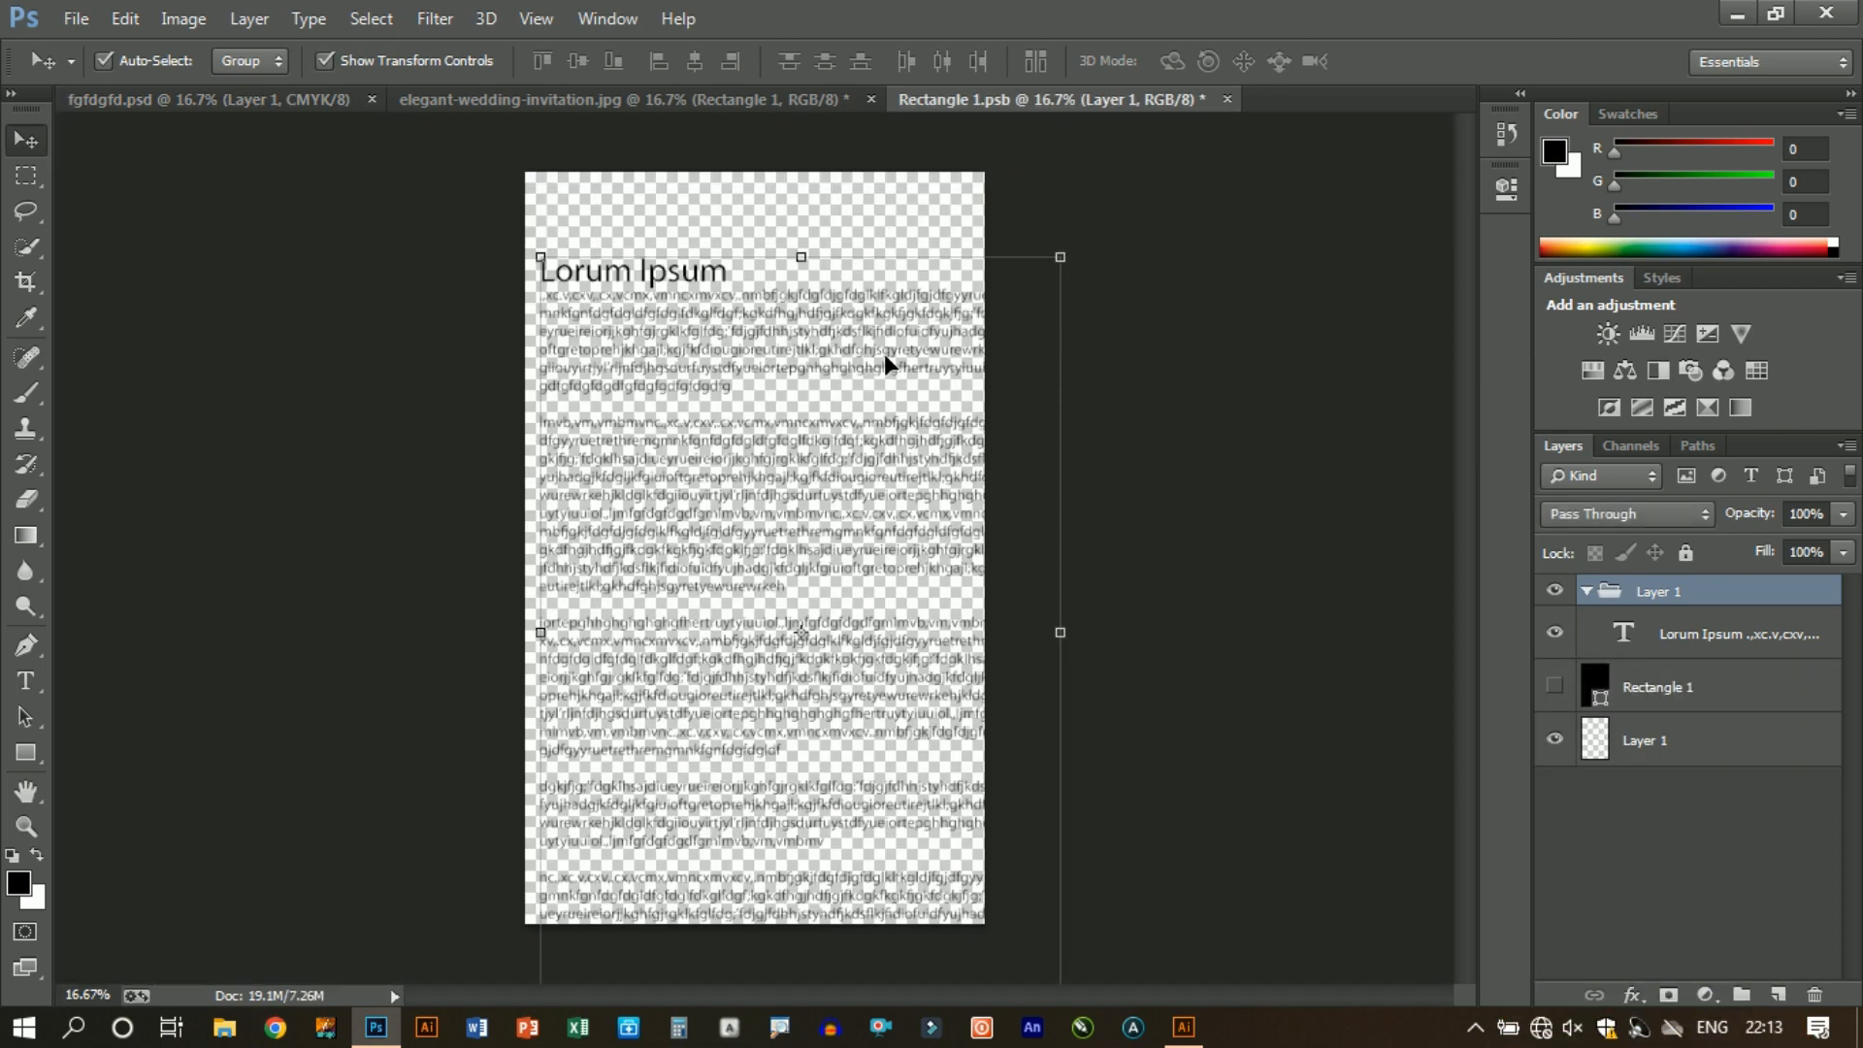
# Scale the text group to about 85.5% width and 98.6% height to nearly fill the canvas, and apply the transform
pyautogui.press('shift')
pyautogui.click(1070, 268)
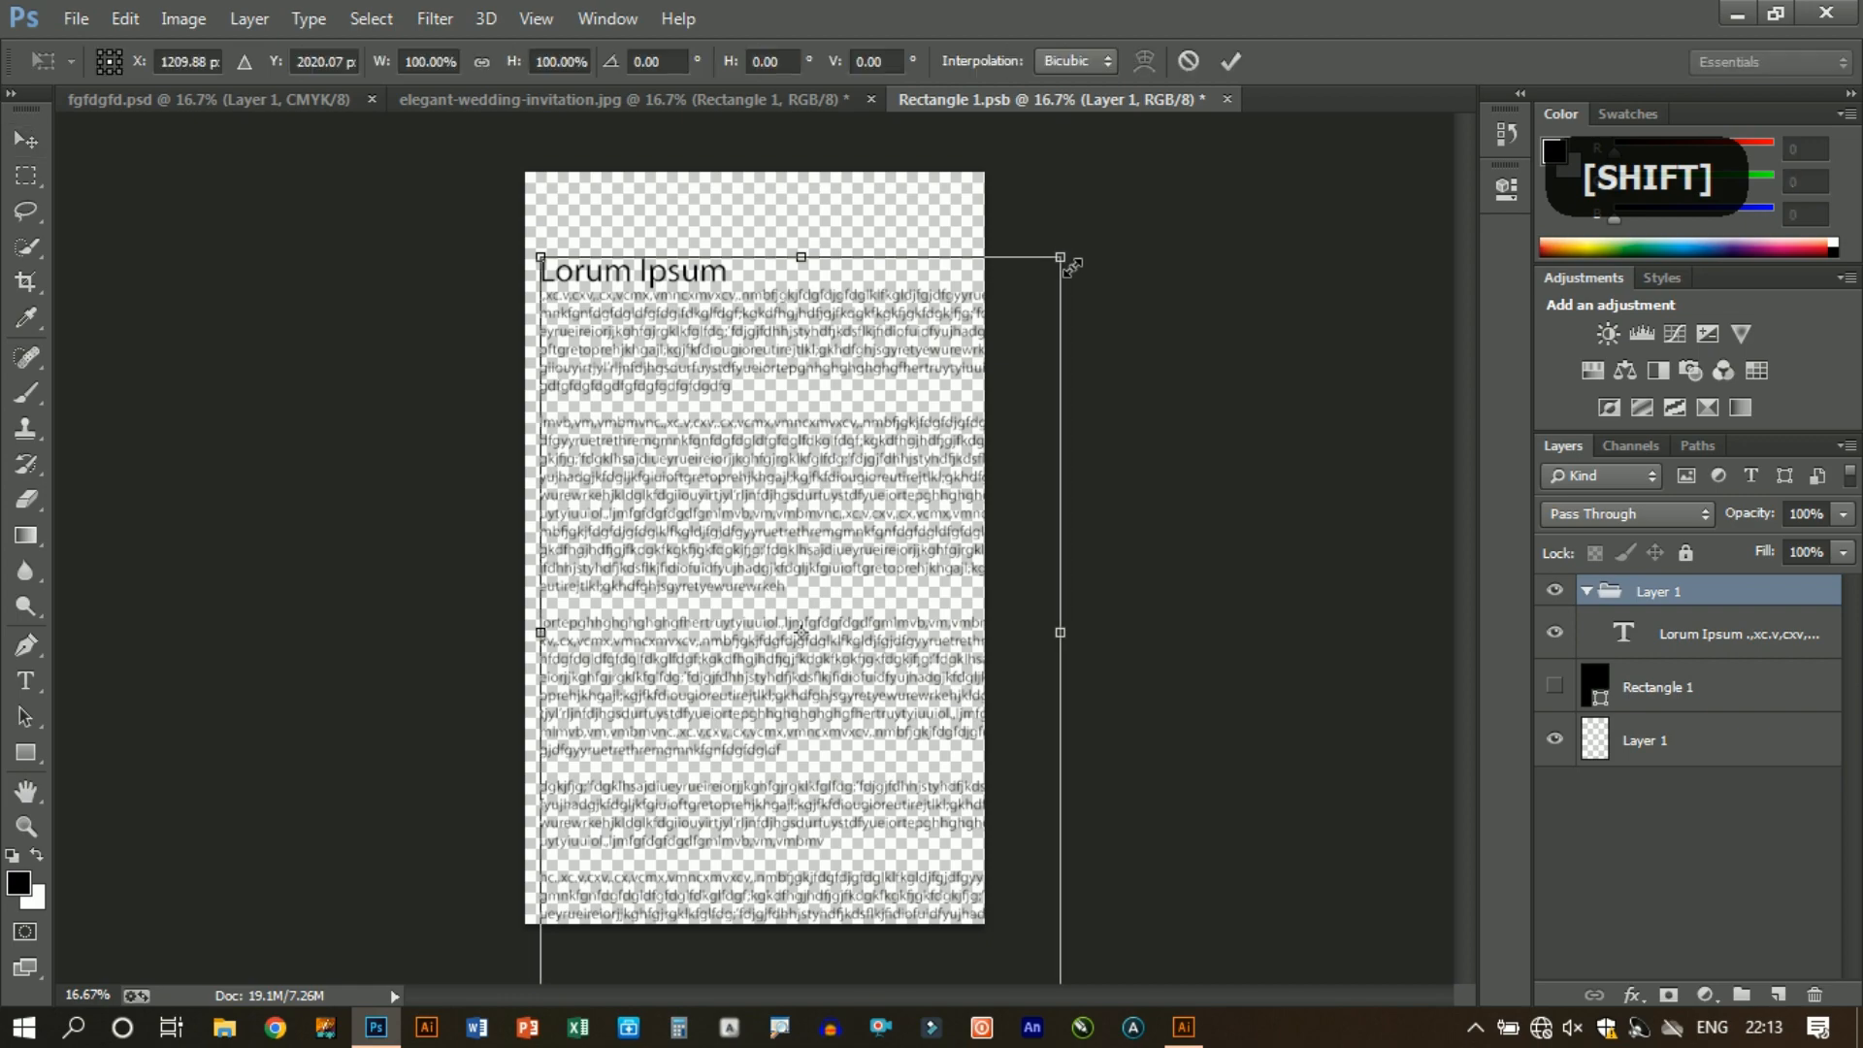
pyautogui.moveTo(1056, 284); pyautogui.dragTo(972, 369)
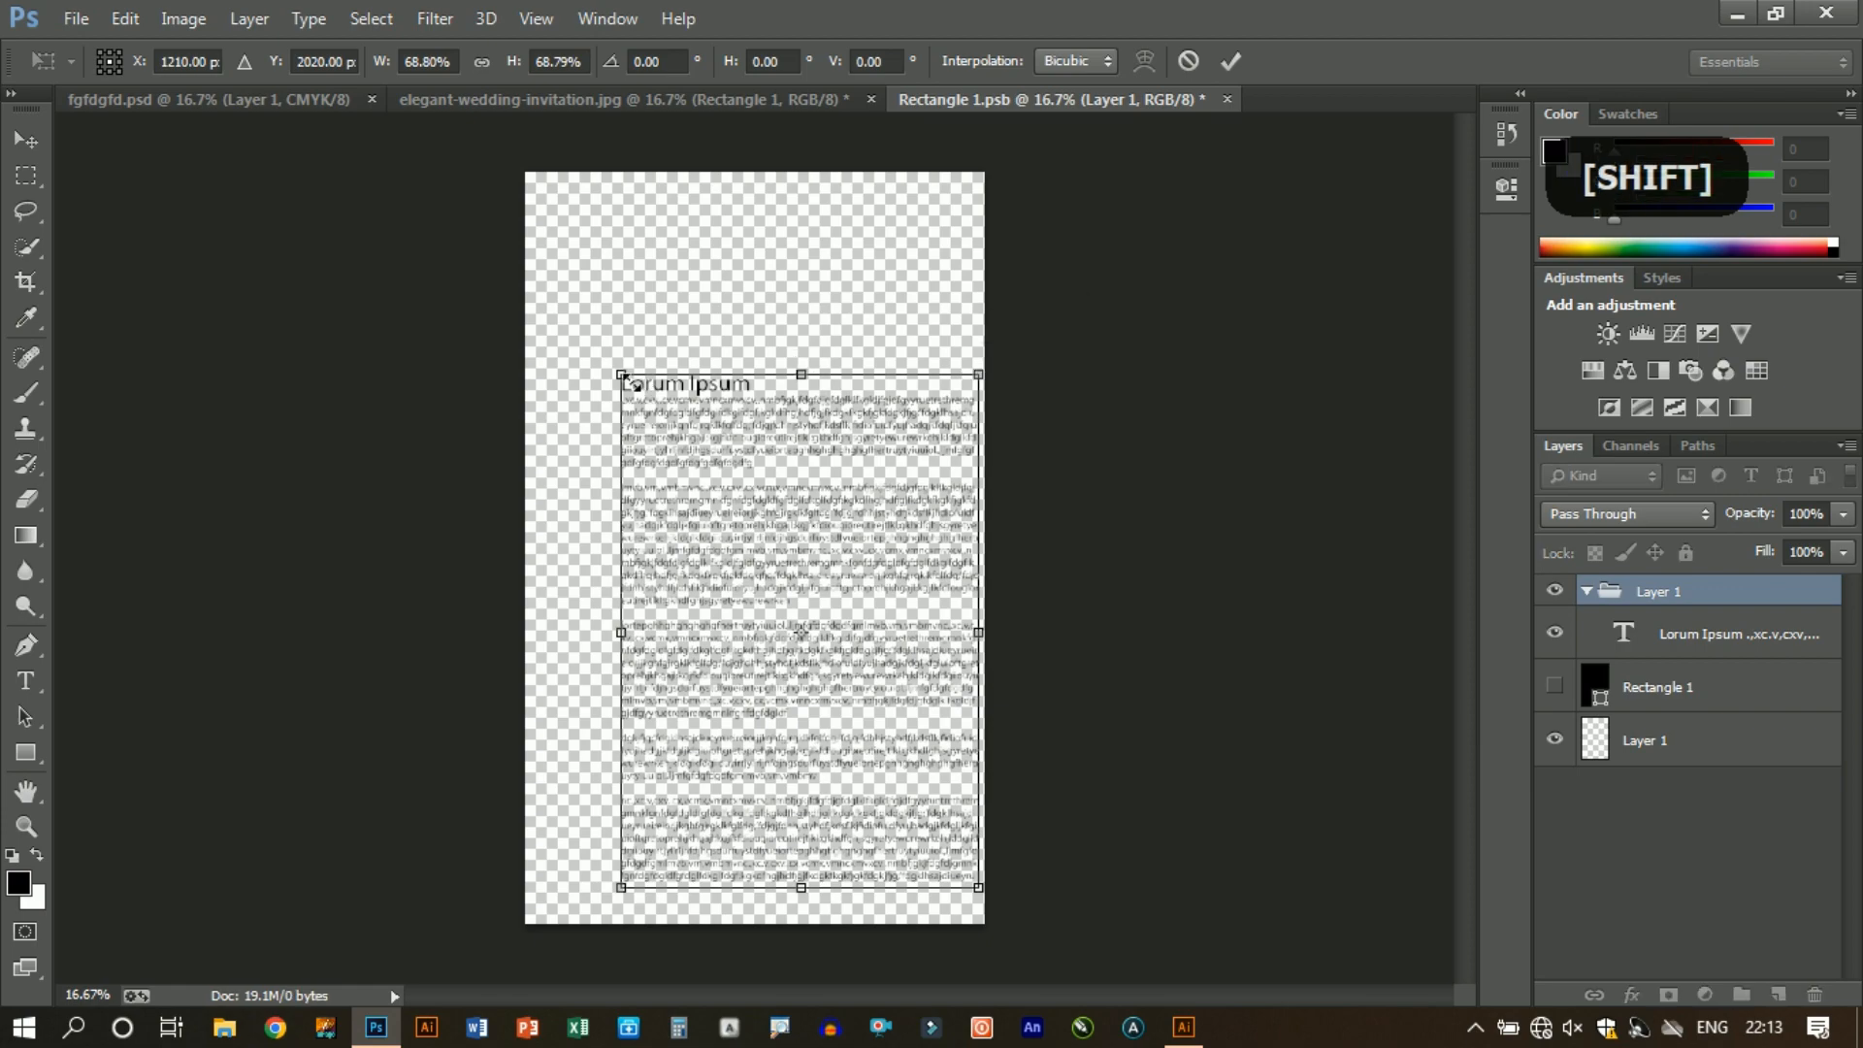
pyautogui.moveTo(622, 375); pyautogui.dragTo(533, 249)
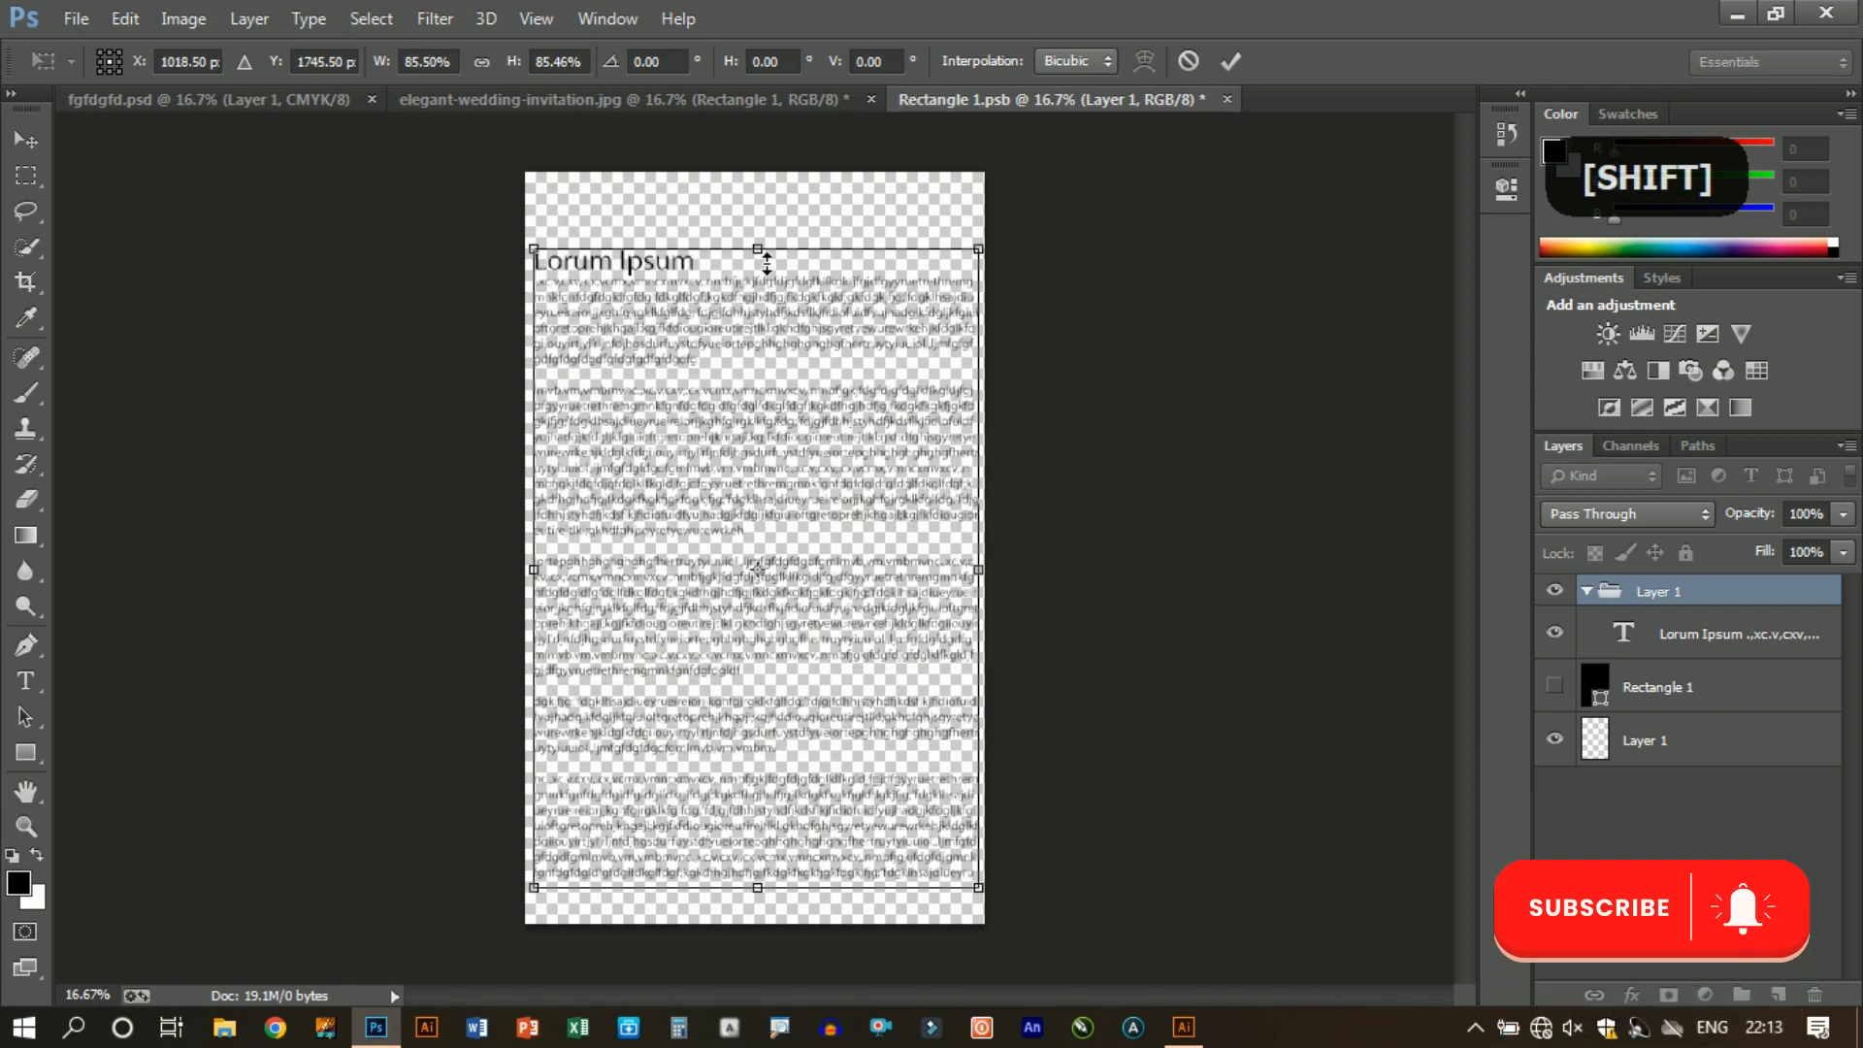
pyautogui.moveTo(766, 262); pyautogui.dragTo(787, 213)
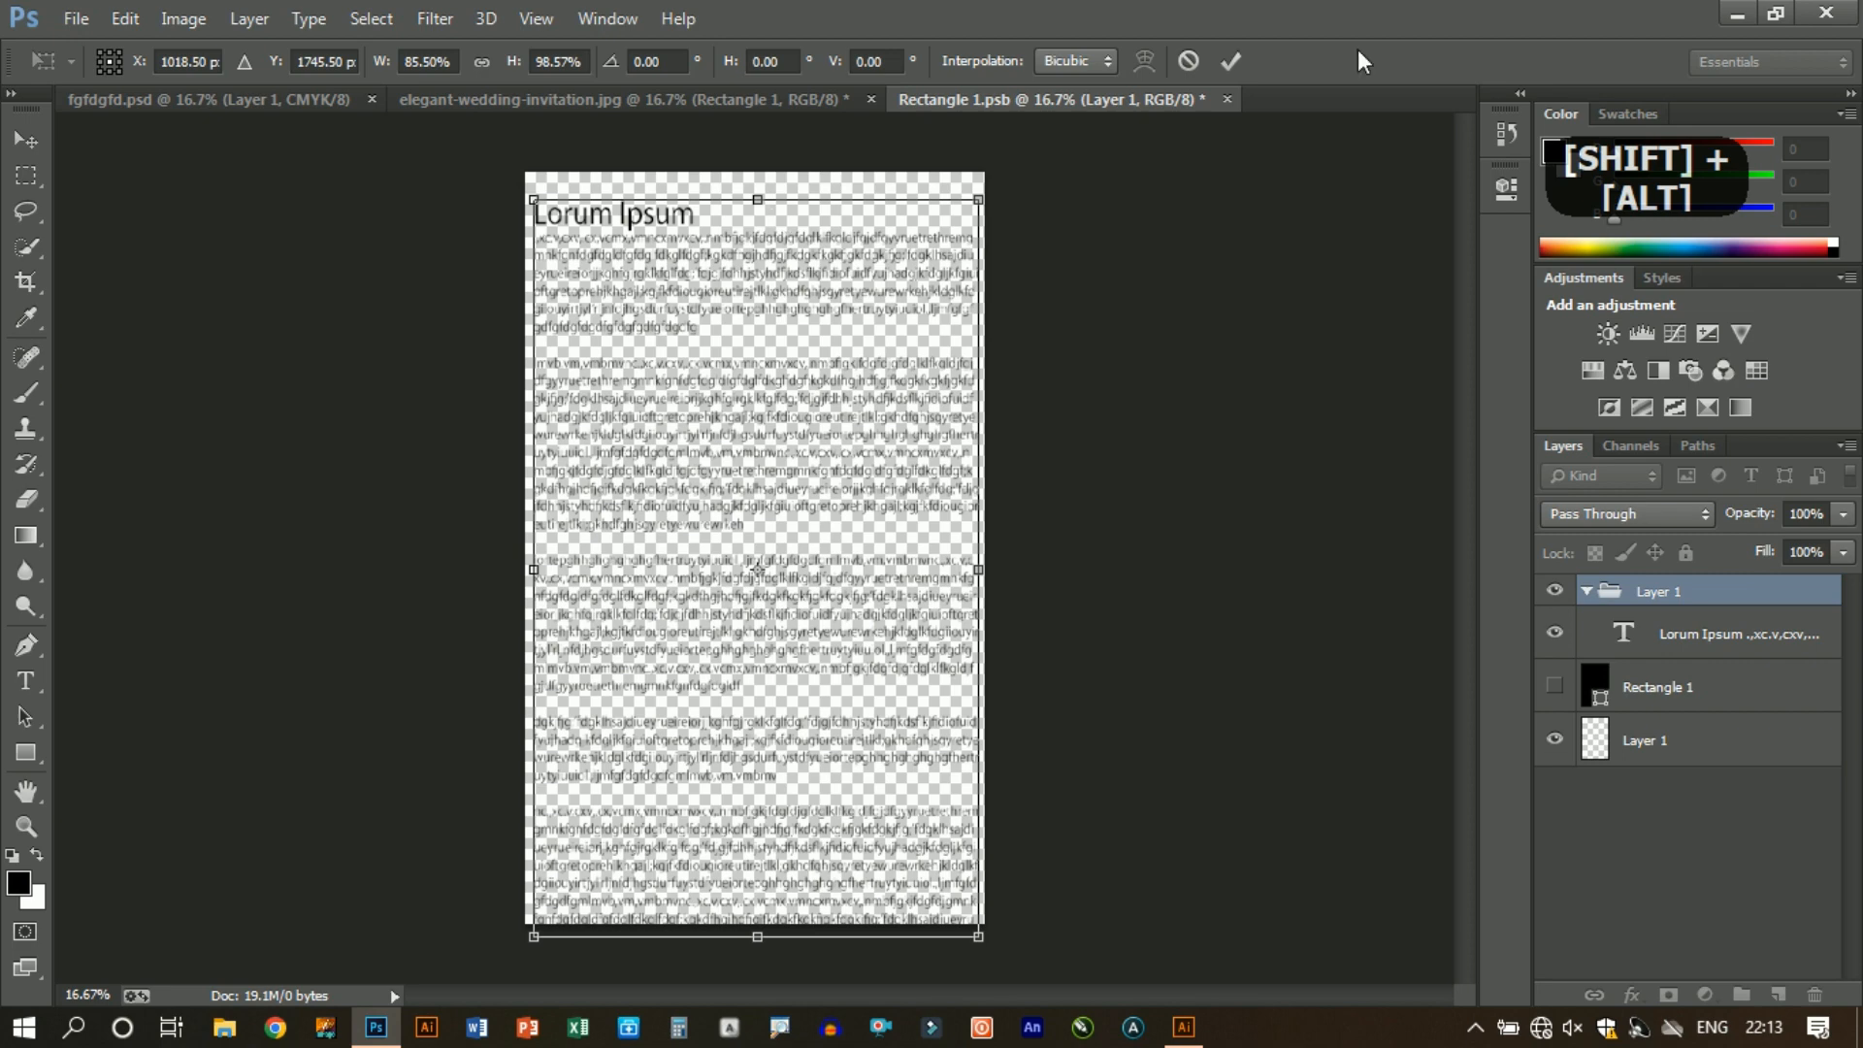
pyautogui.click(1228, 63)
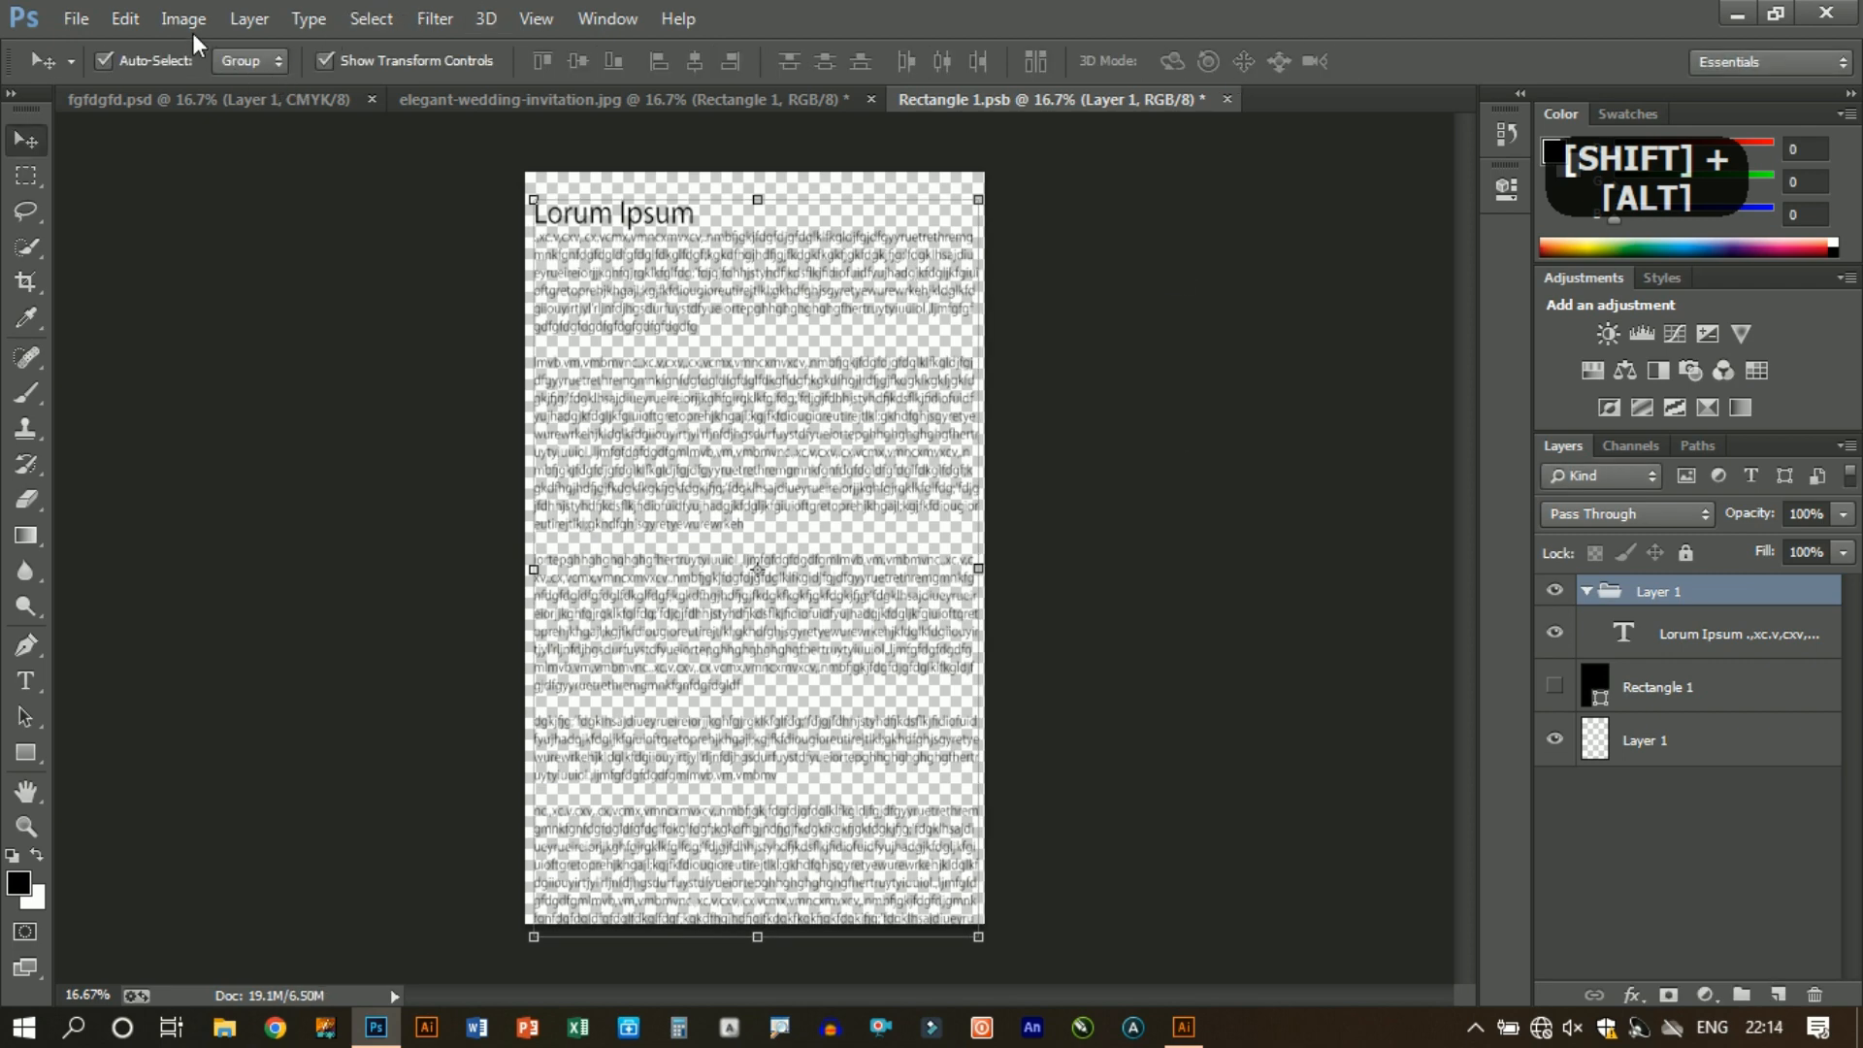
# Select the whole canvas, center the text group on it horizontally and vertically, and deselect
pyautogui.click(370, 18)
pyautogui.click(373, 49)
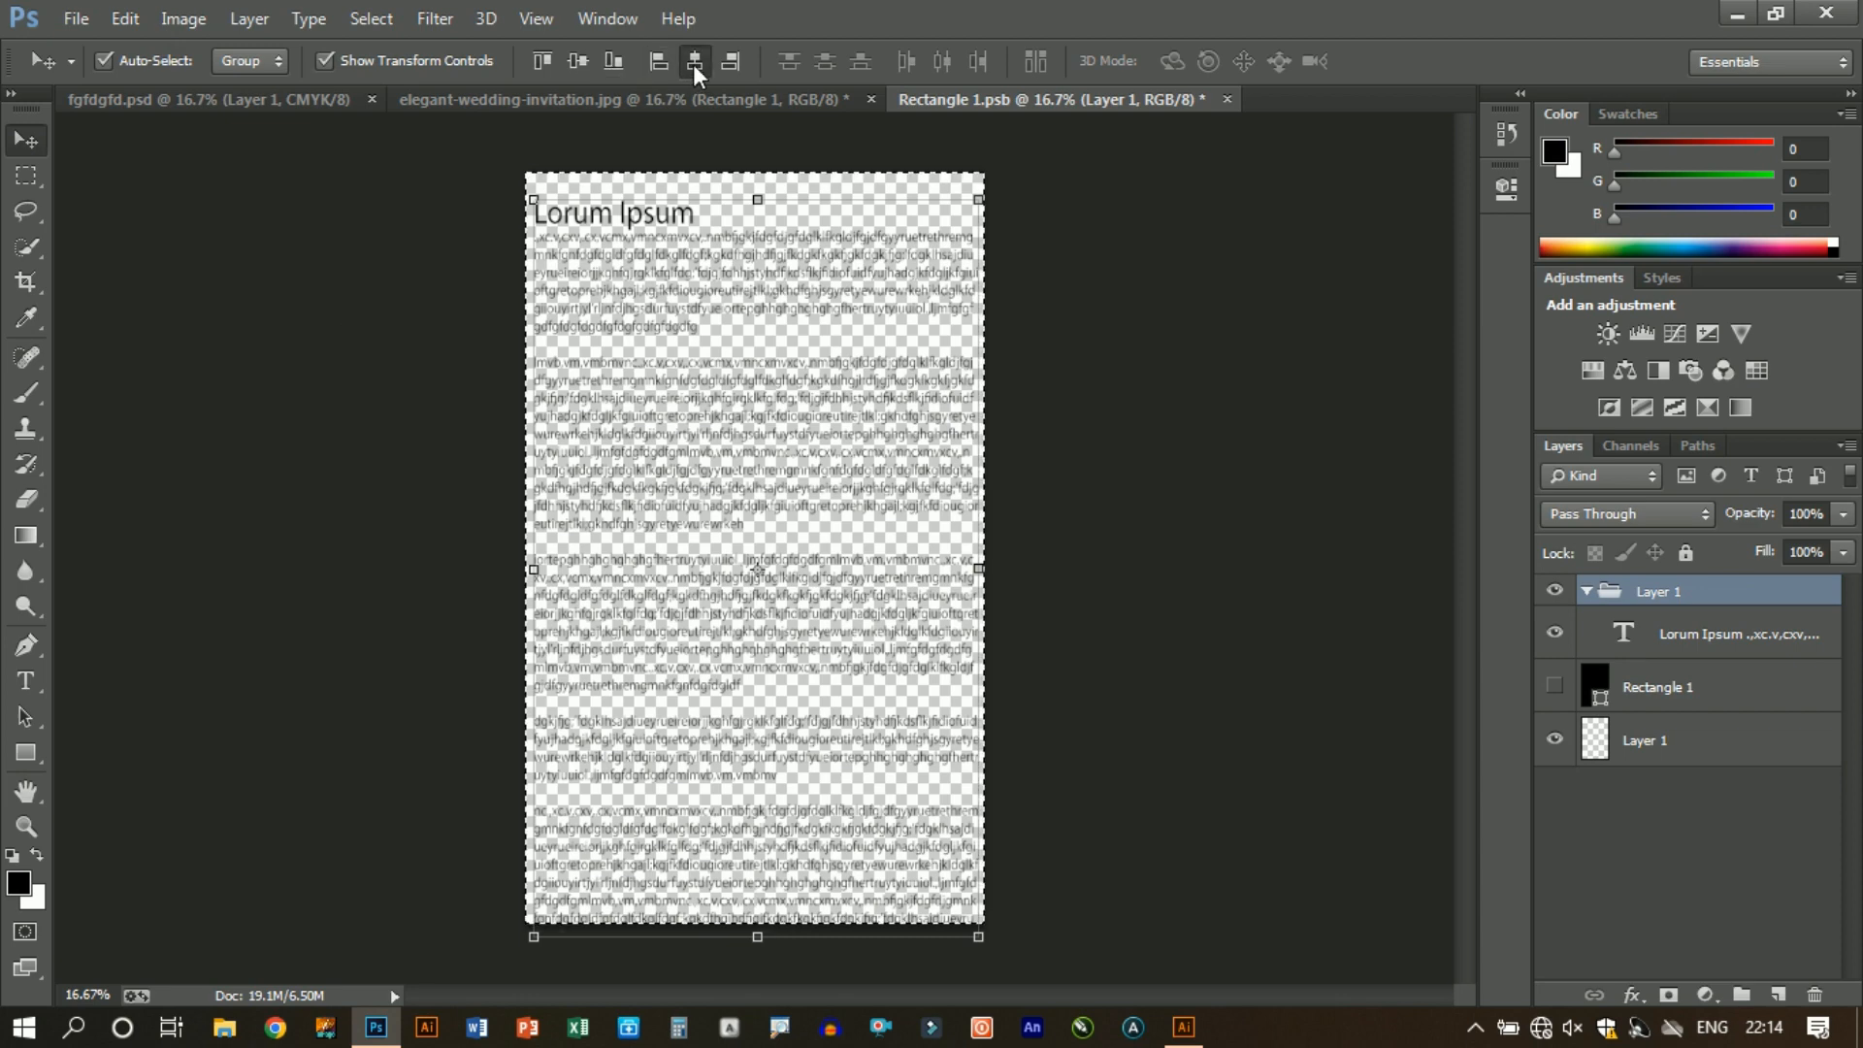
pyautogui.click(571, 58)
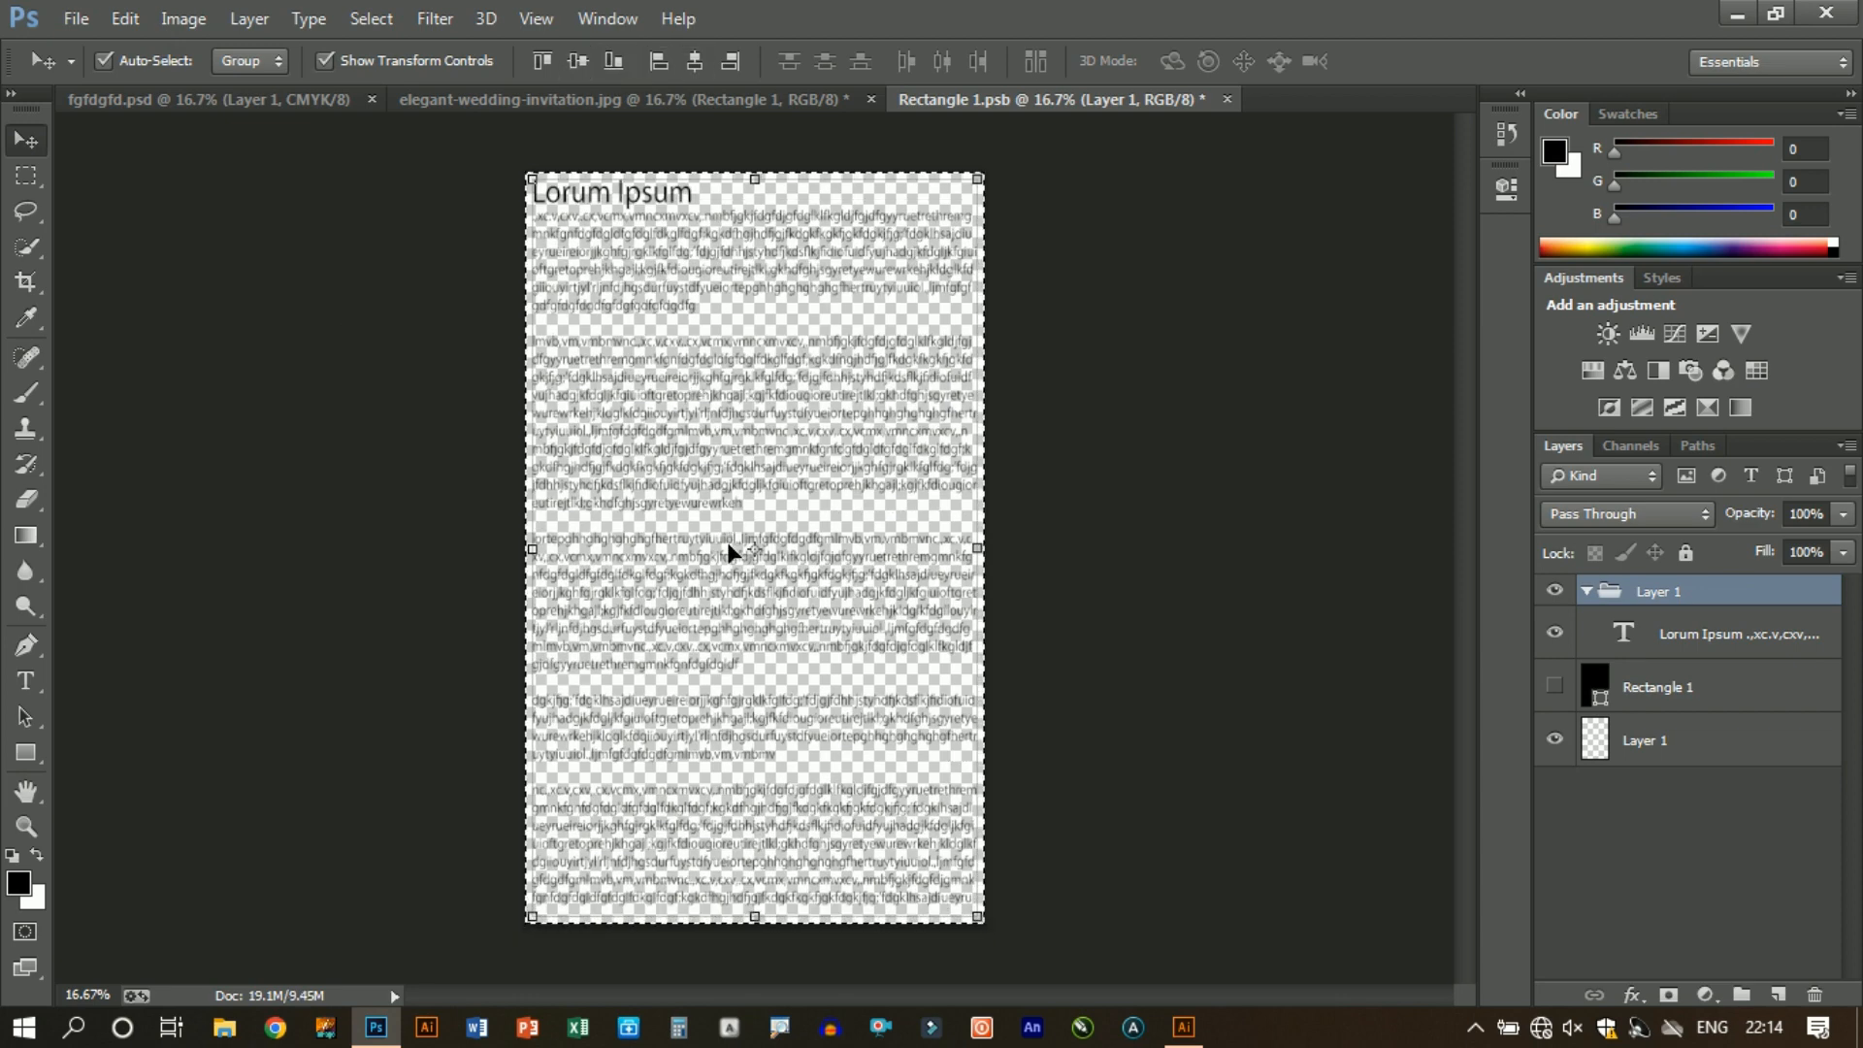
pyautogui.press('ctrl')
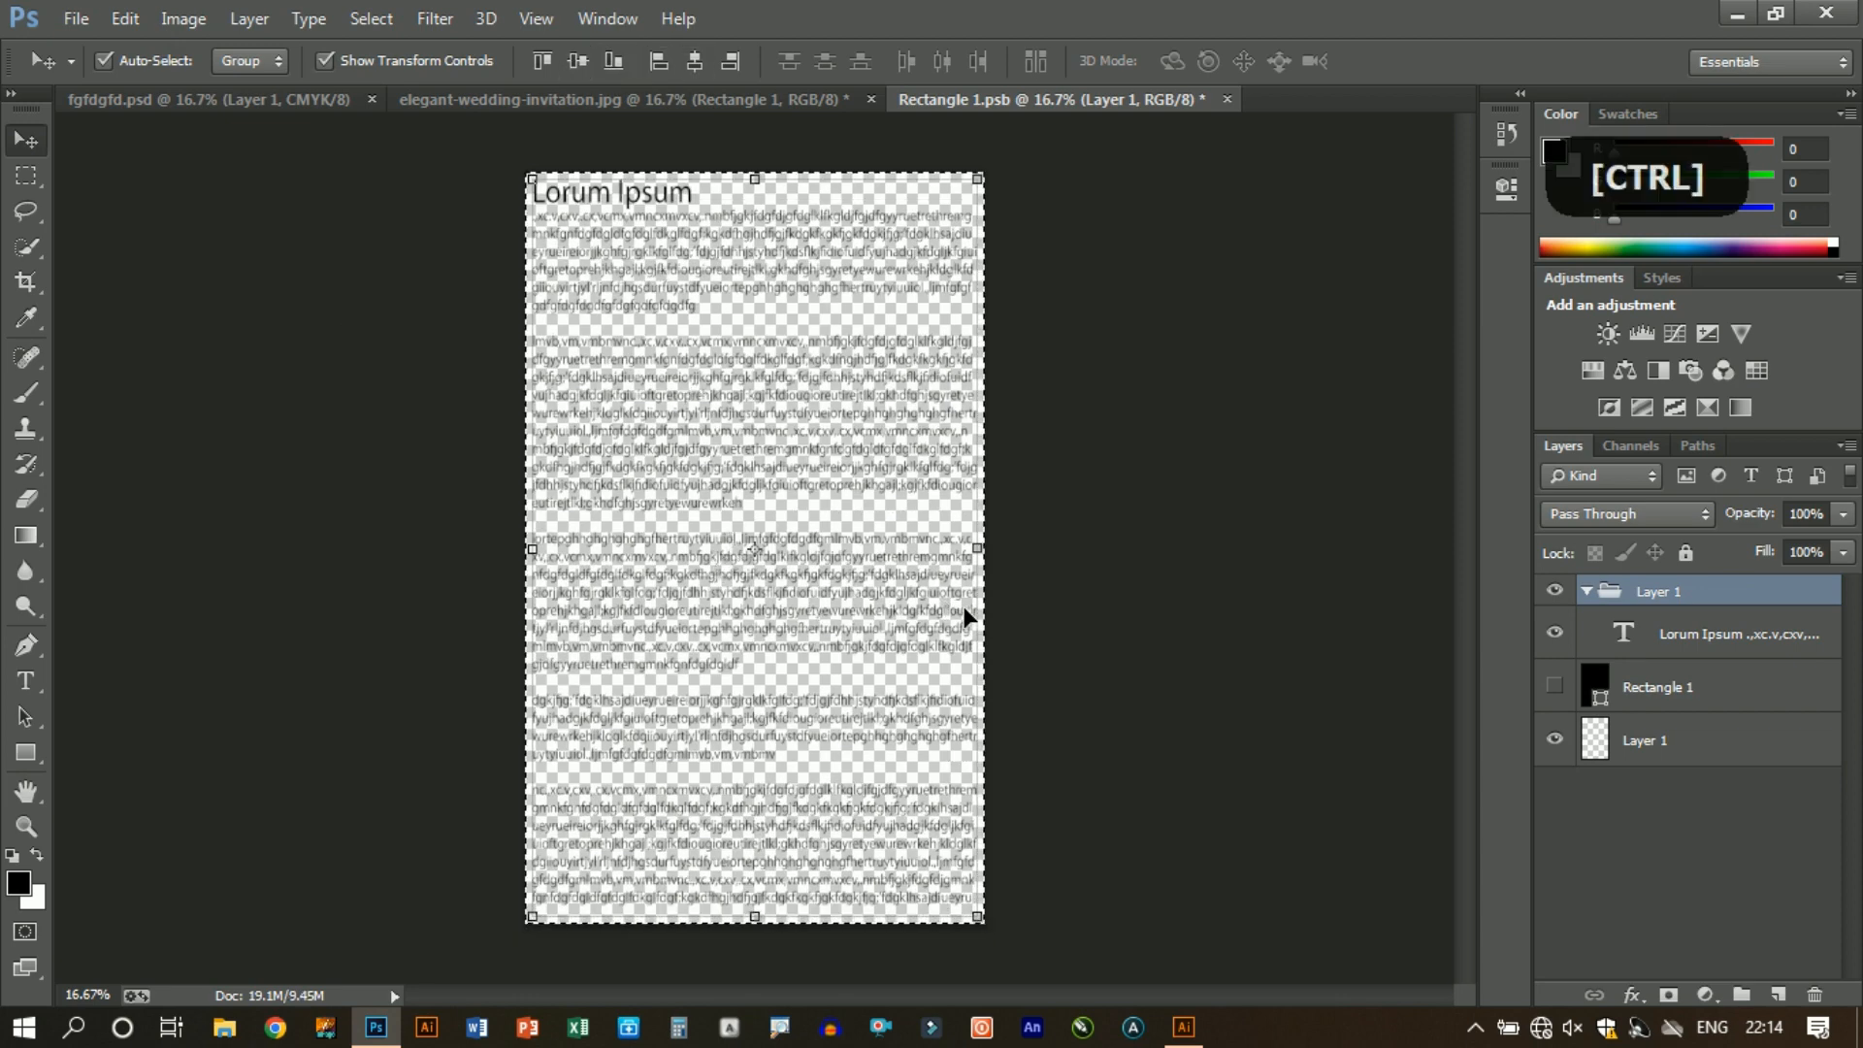
pyautogui.click(374, 19)
pyautogui.click(419, 77)
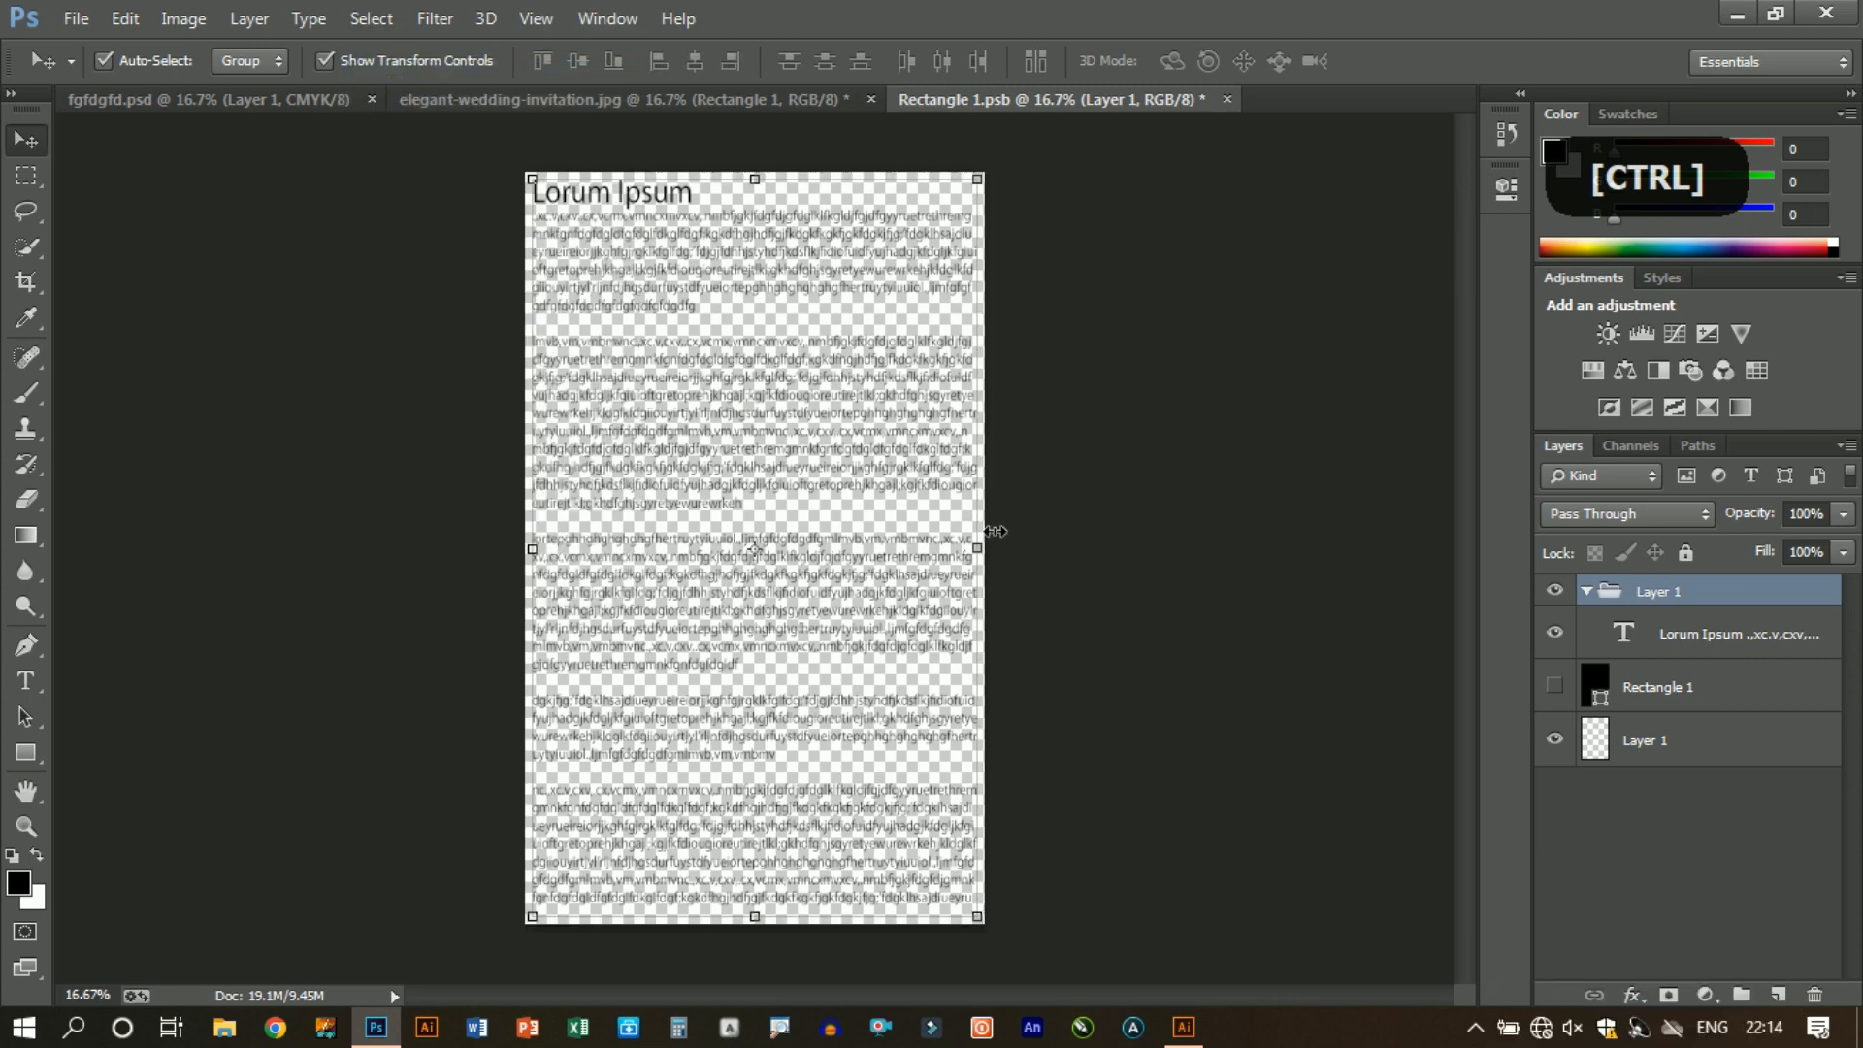
# Scale the text group about its center to 96.94% width and 96.30% height to leave a margin, and apply the transform
pyautogui.moveTo(985, 560); pyautogui.dragTo(978, 565)
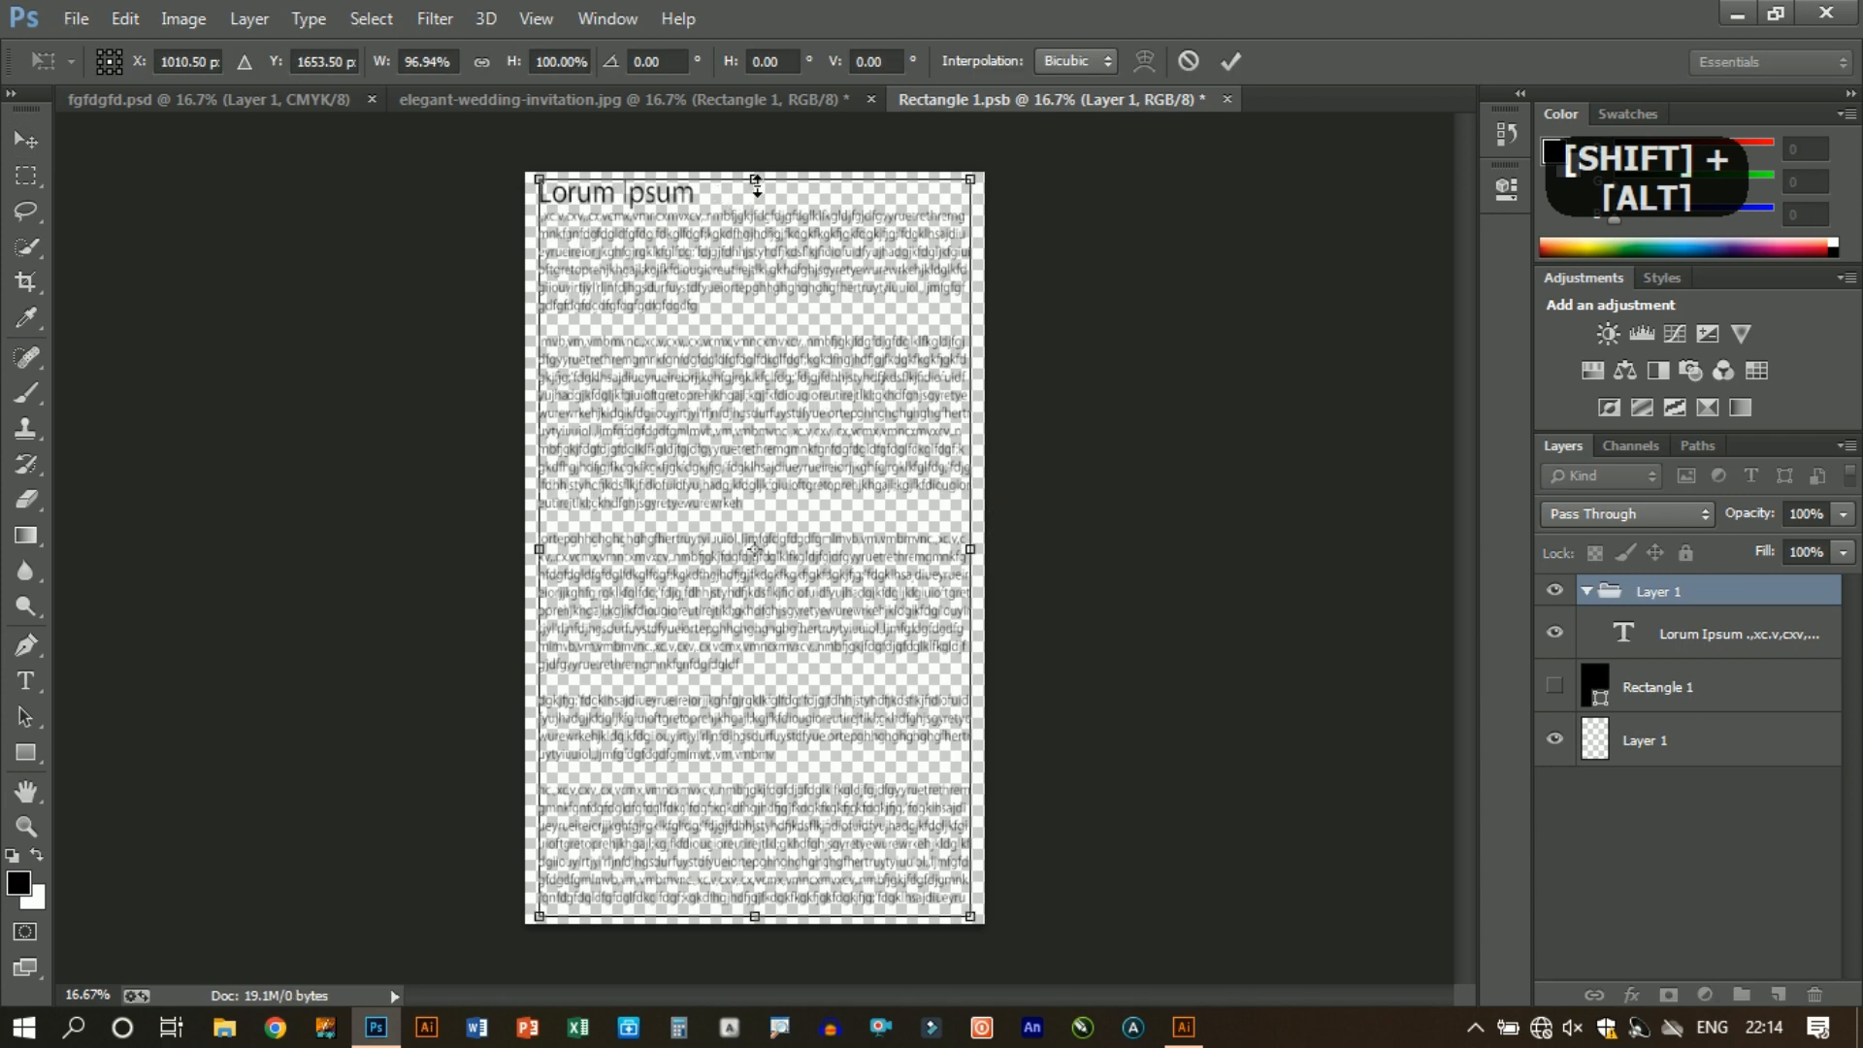
pyautogui.moveTo(756, 186); pyautogui.dragTo(742, 200)
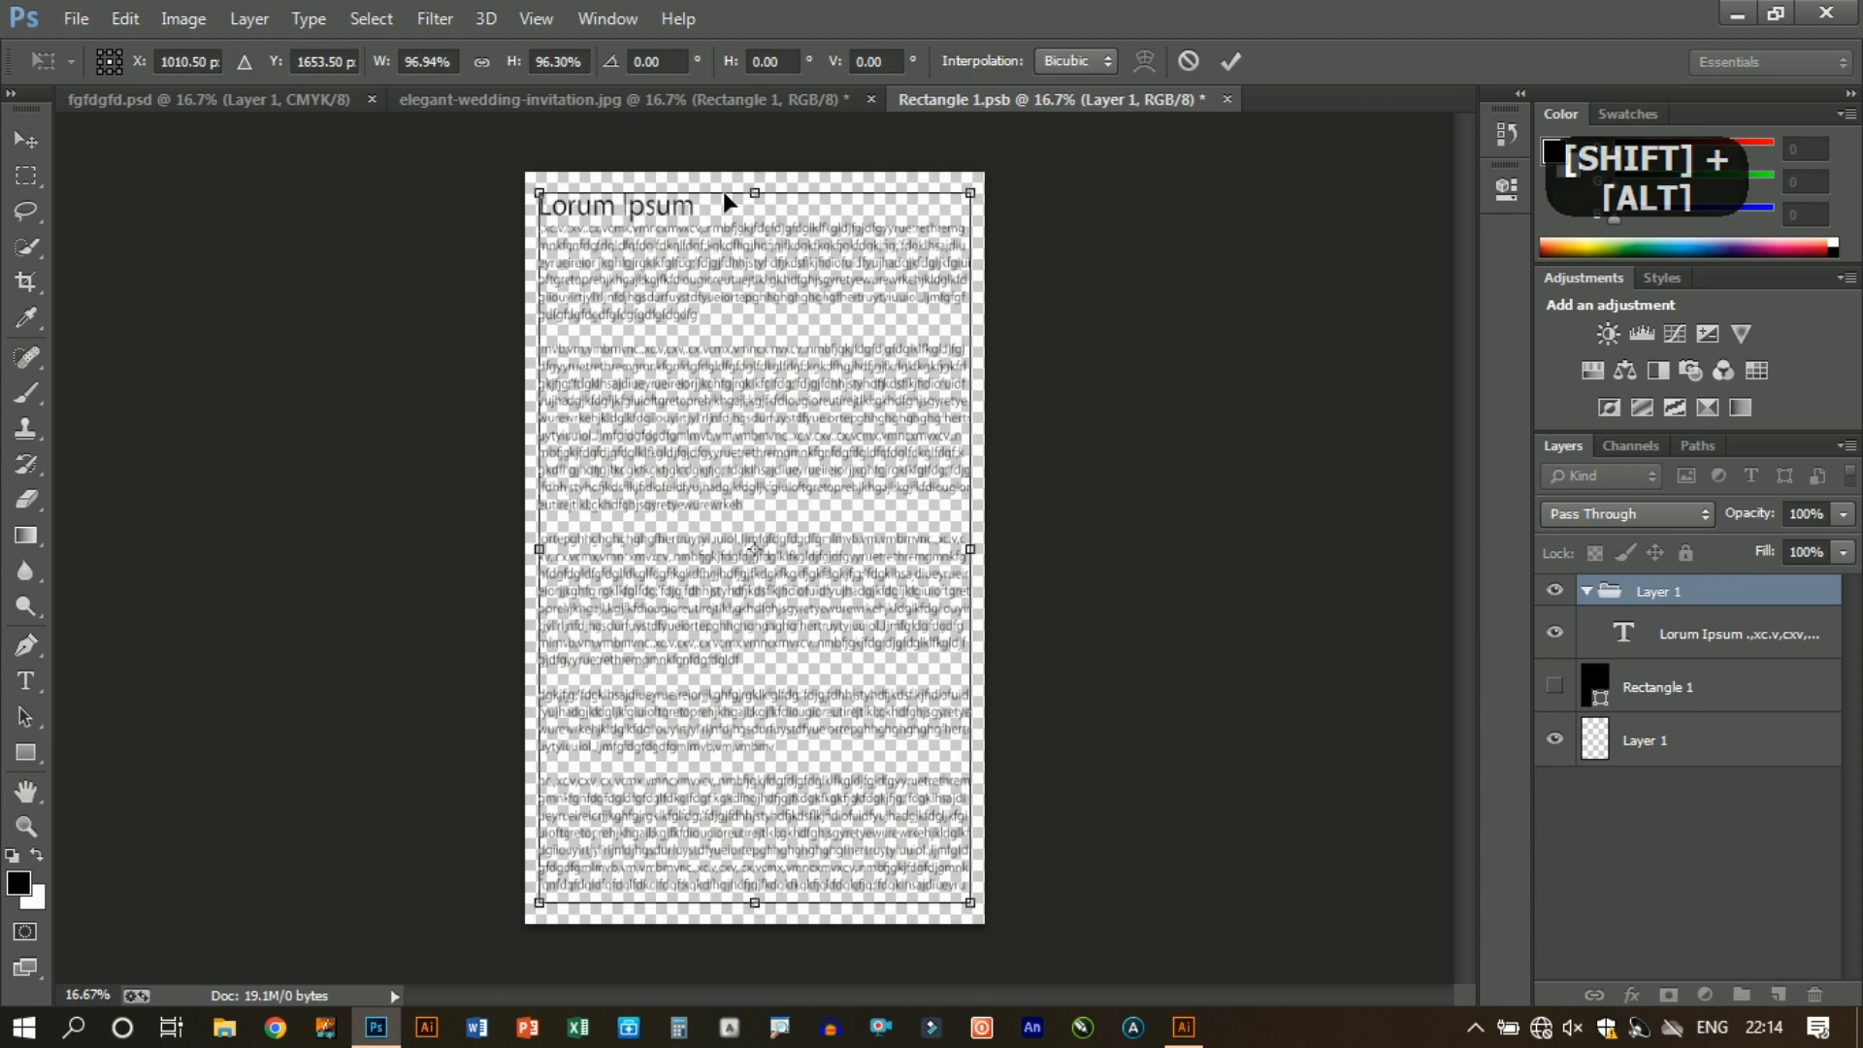
pyautogui.press('Return')
# Save and close the Rectangle 1.psb smart object contents and return to the elegant-wedding-invitation.jpg document
pyautogui.click(76, 19)
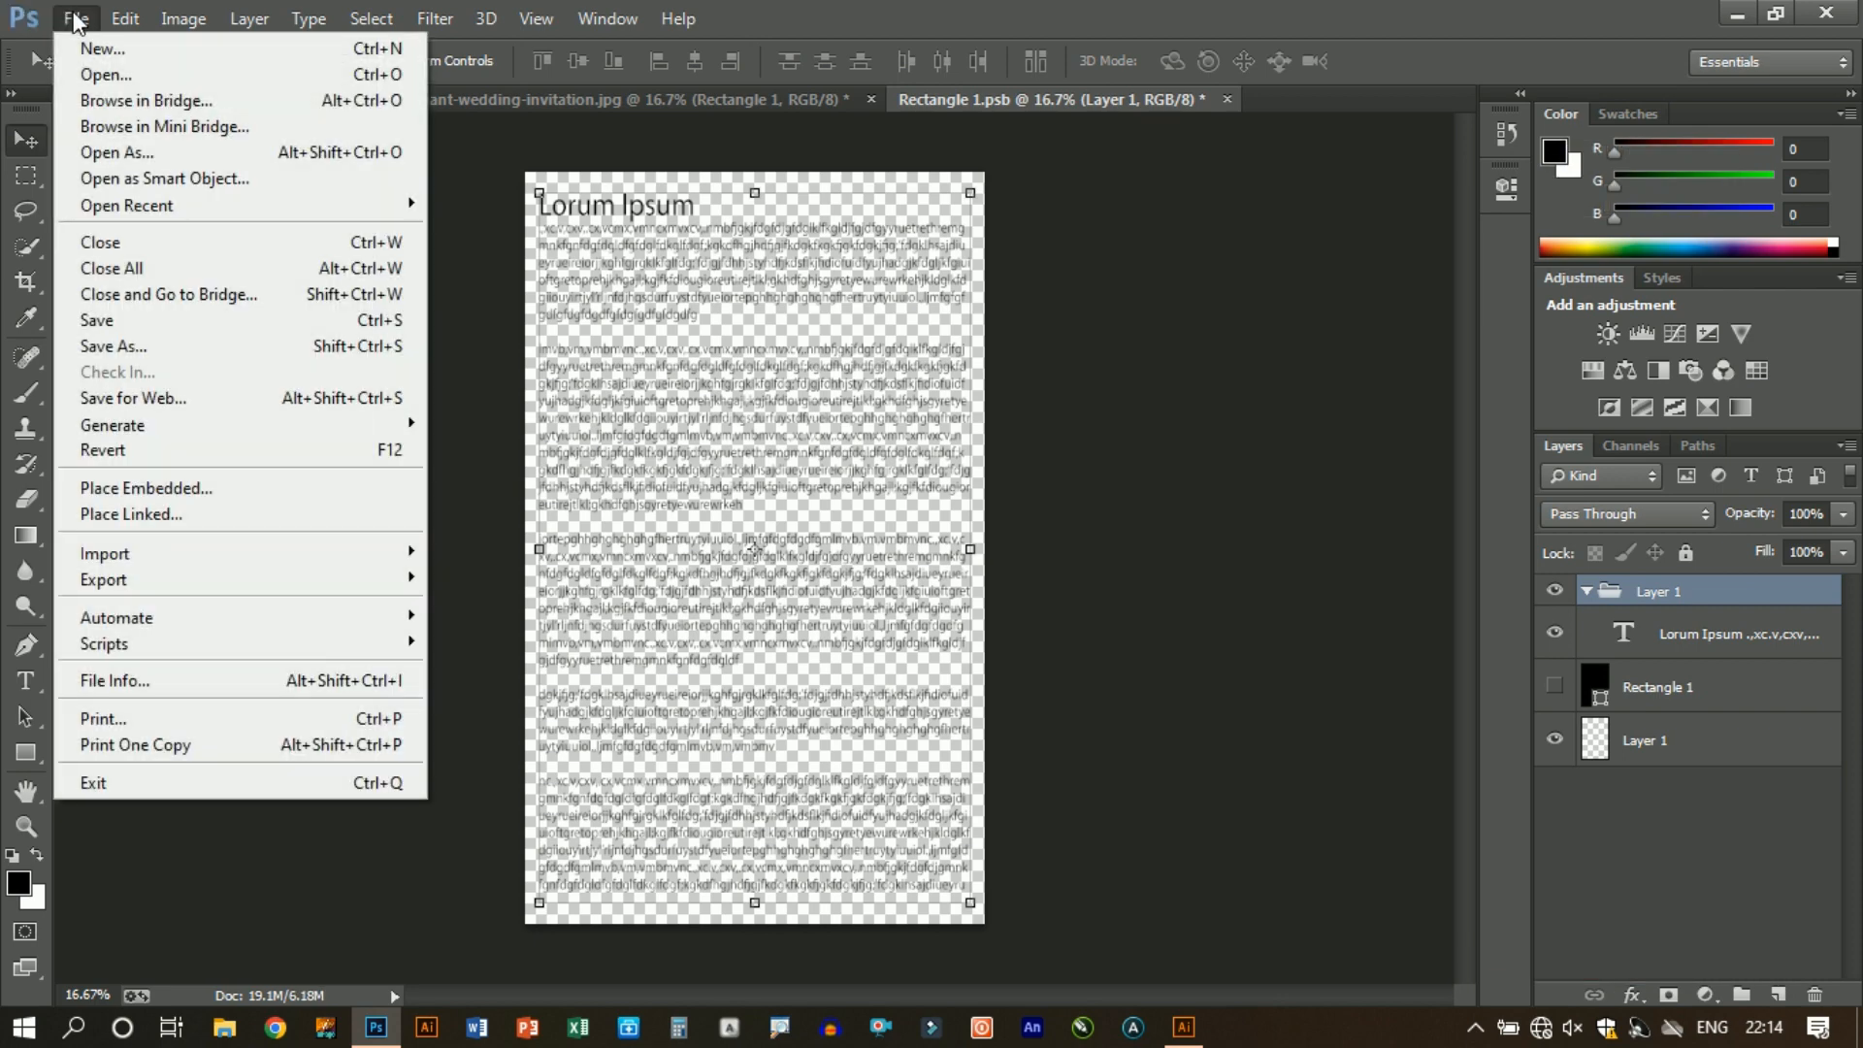
pyautogui.click(97, 320)
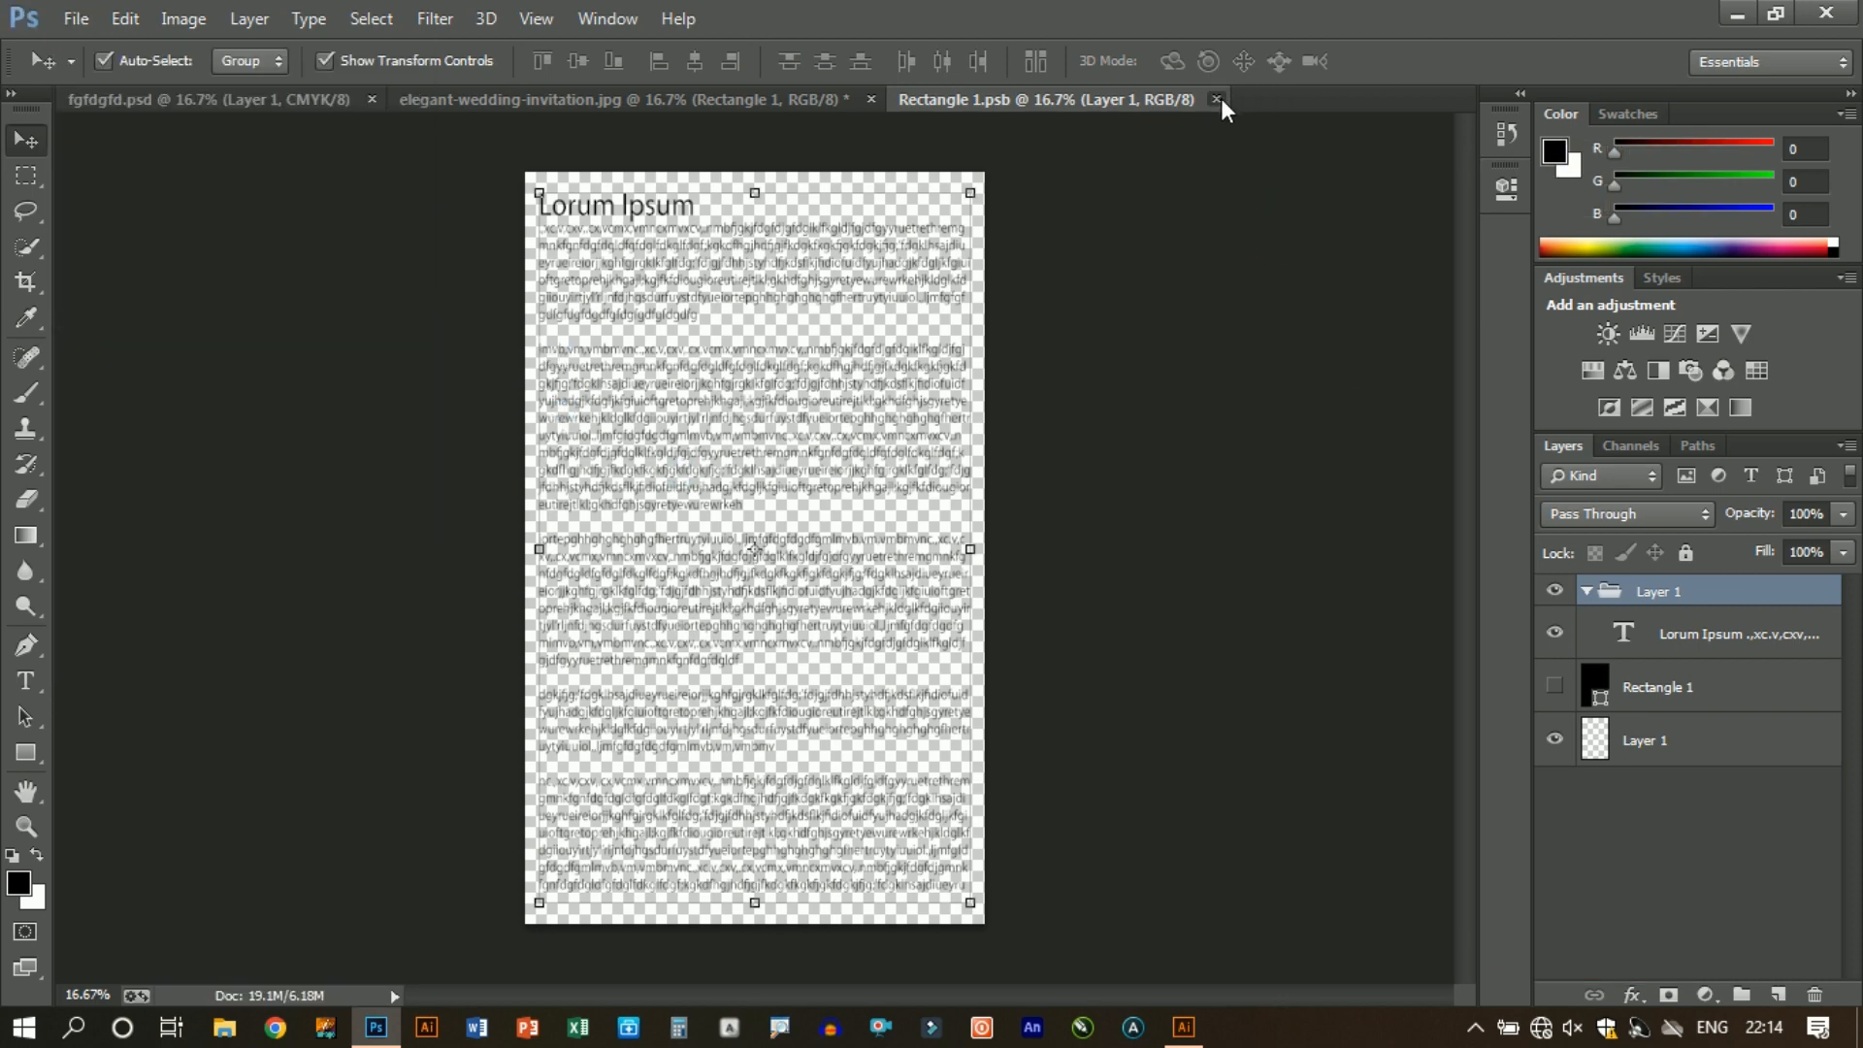
pyautogui.click(1216, 99)
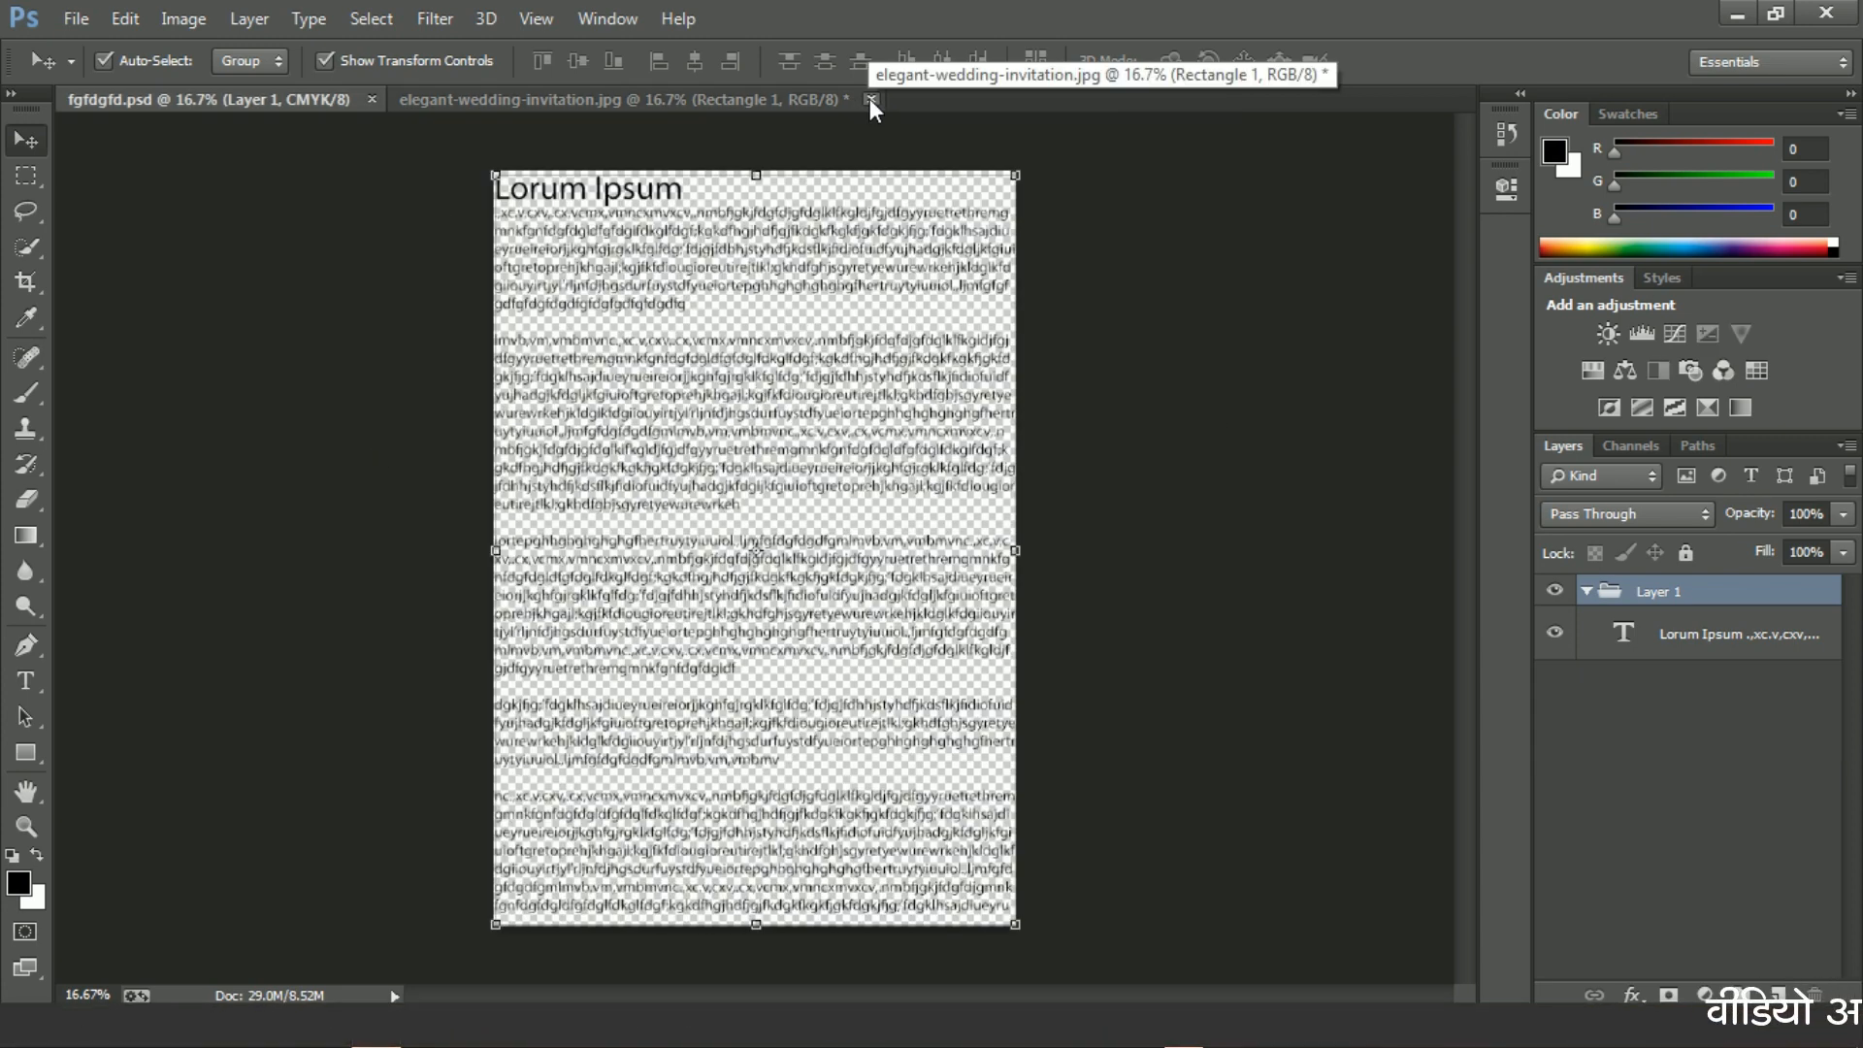
pyautogui.click(501, 97)
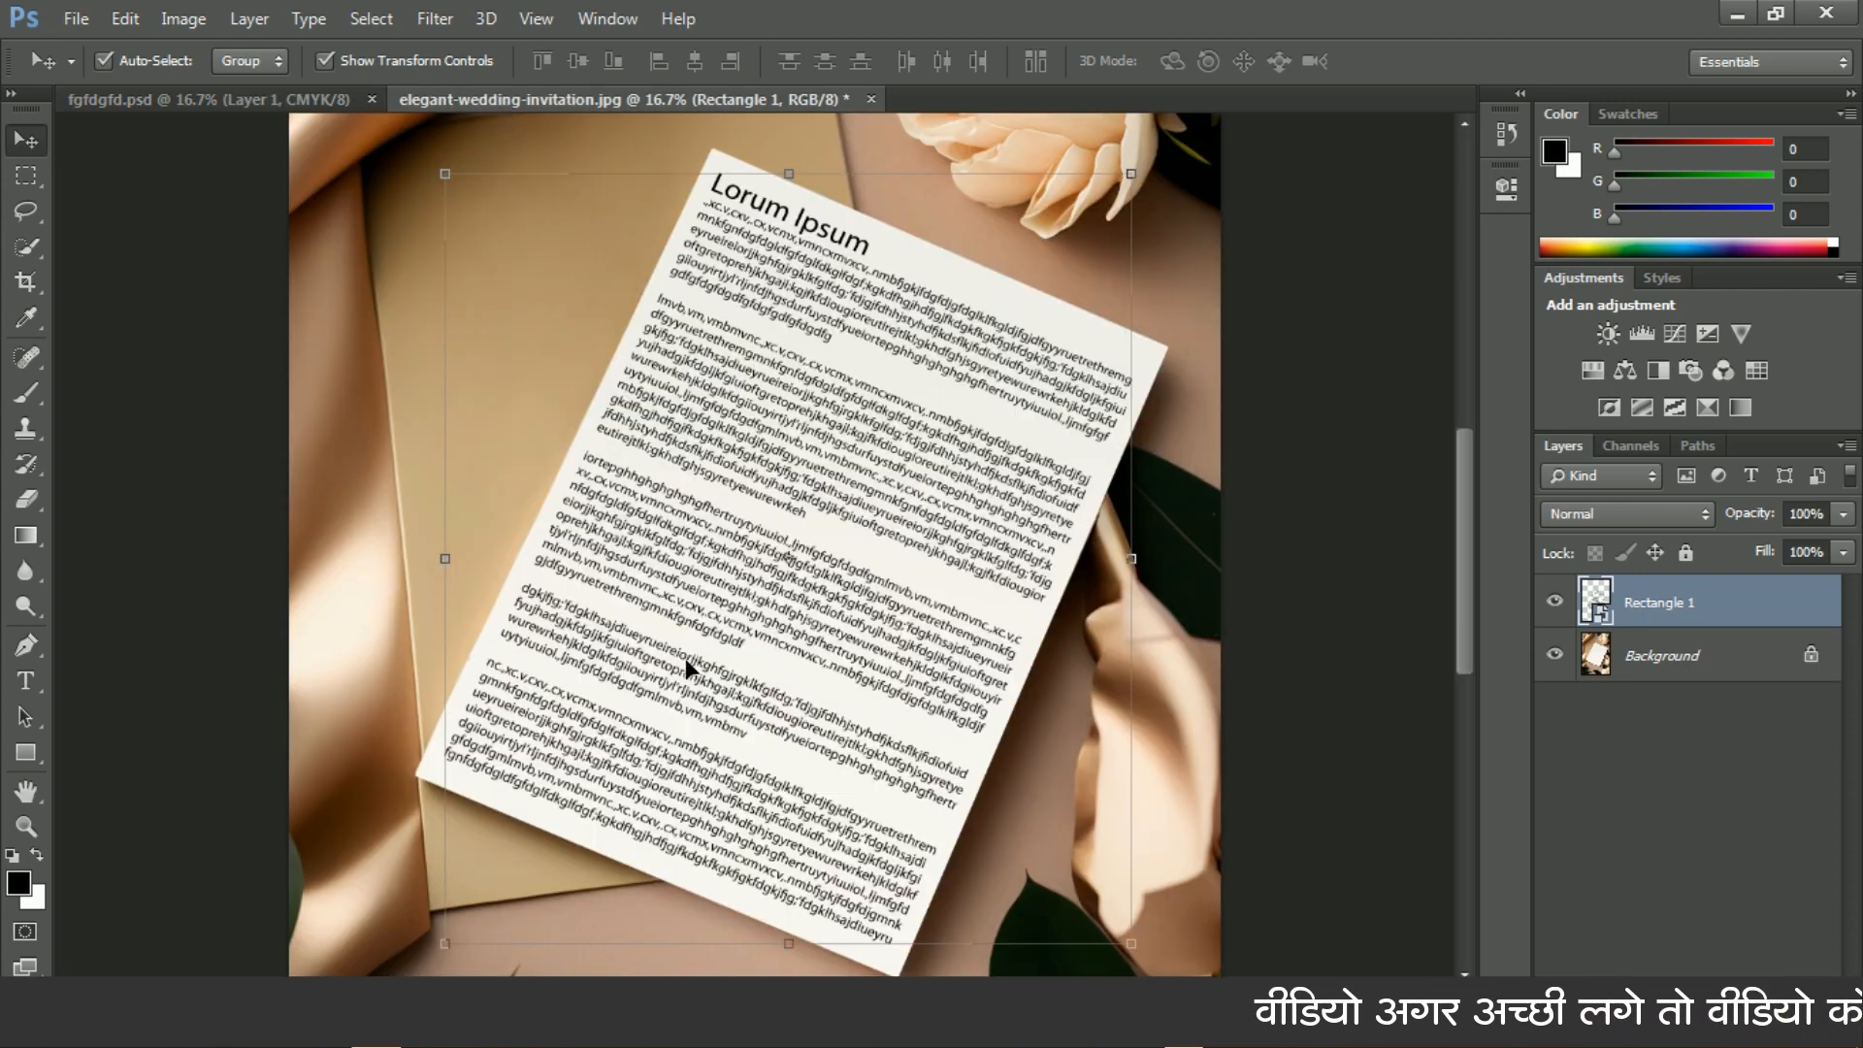
# Set the Rectangle 1 layer's blend mode to Multiply, comparing it with Normal, and deselect the layer
pyautogui.click(1626, 516)
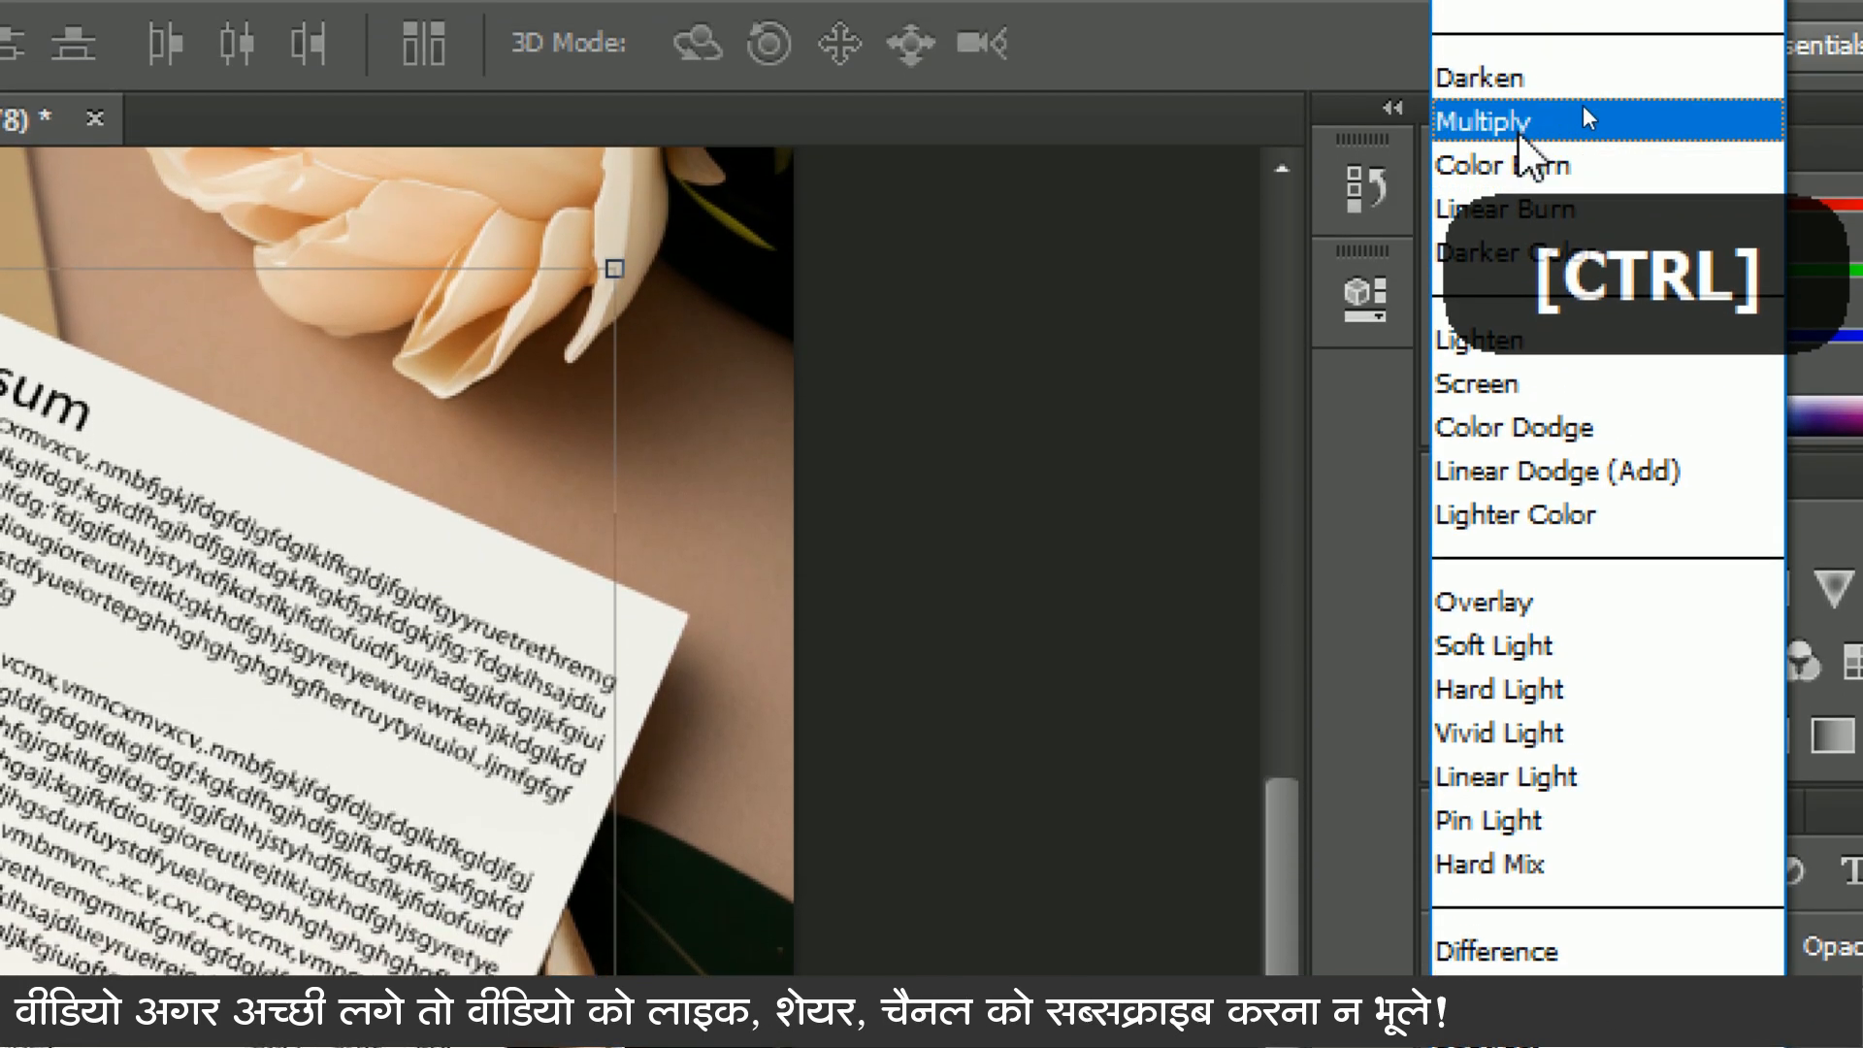
pyautogui.click(1583, 118)
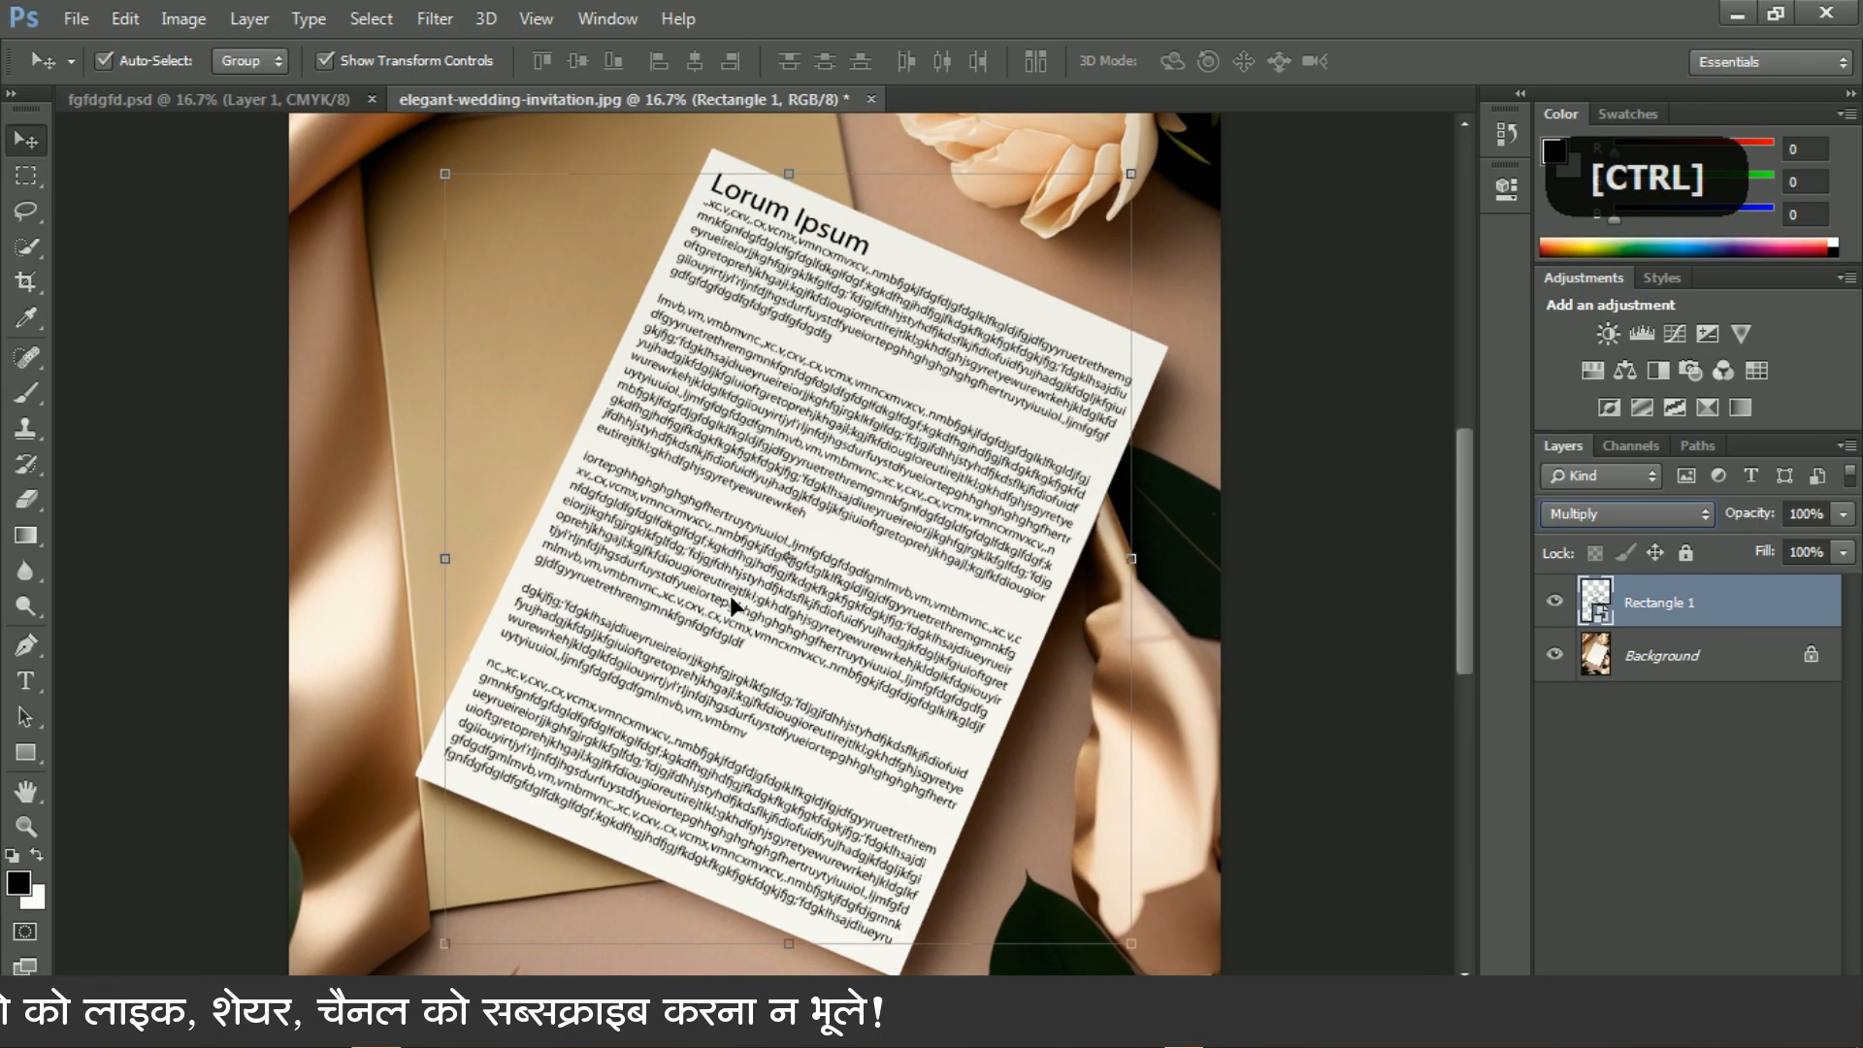
pyautogui.click(1625, 513)
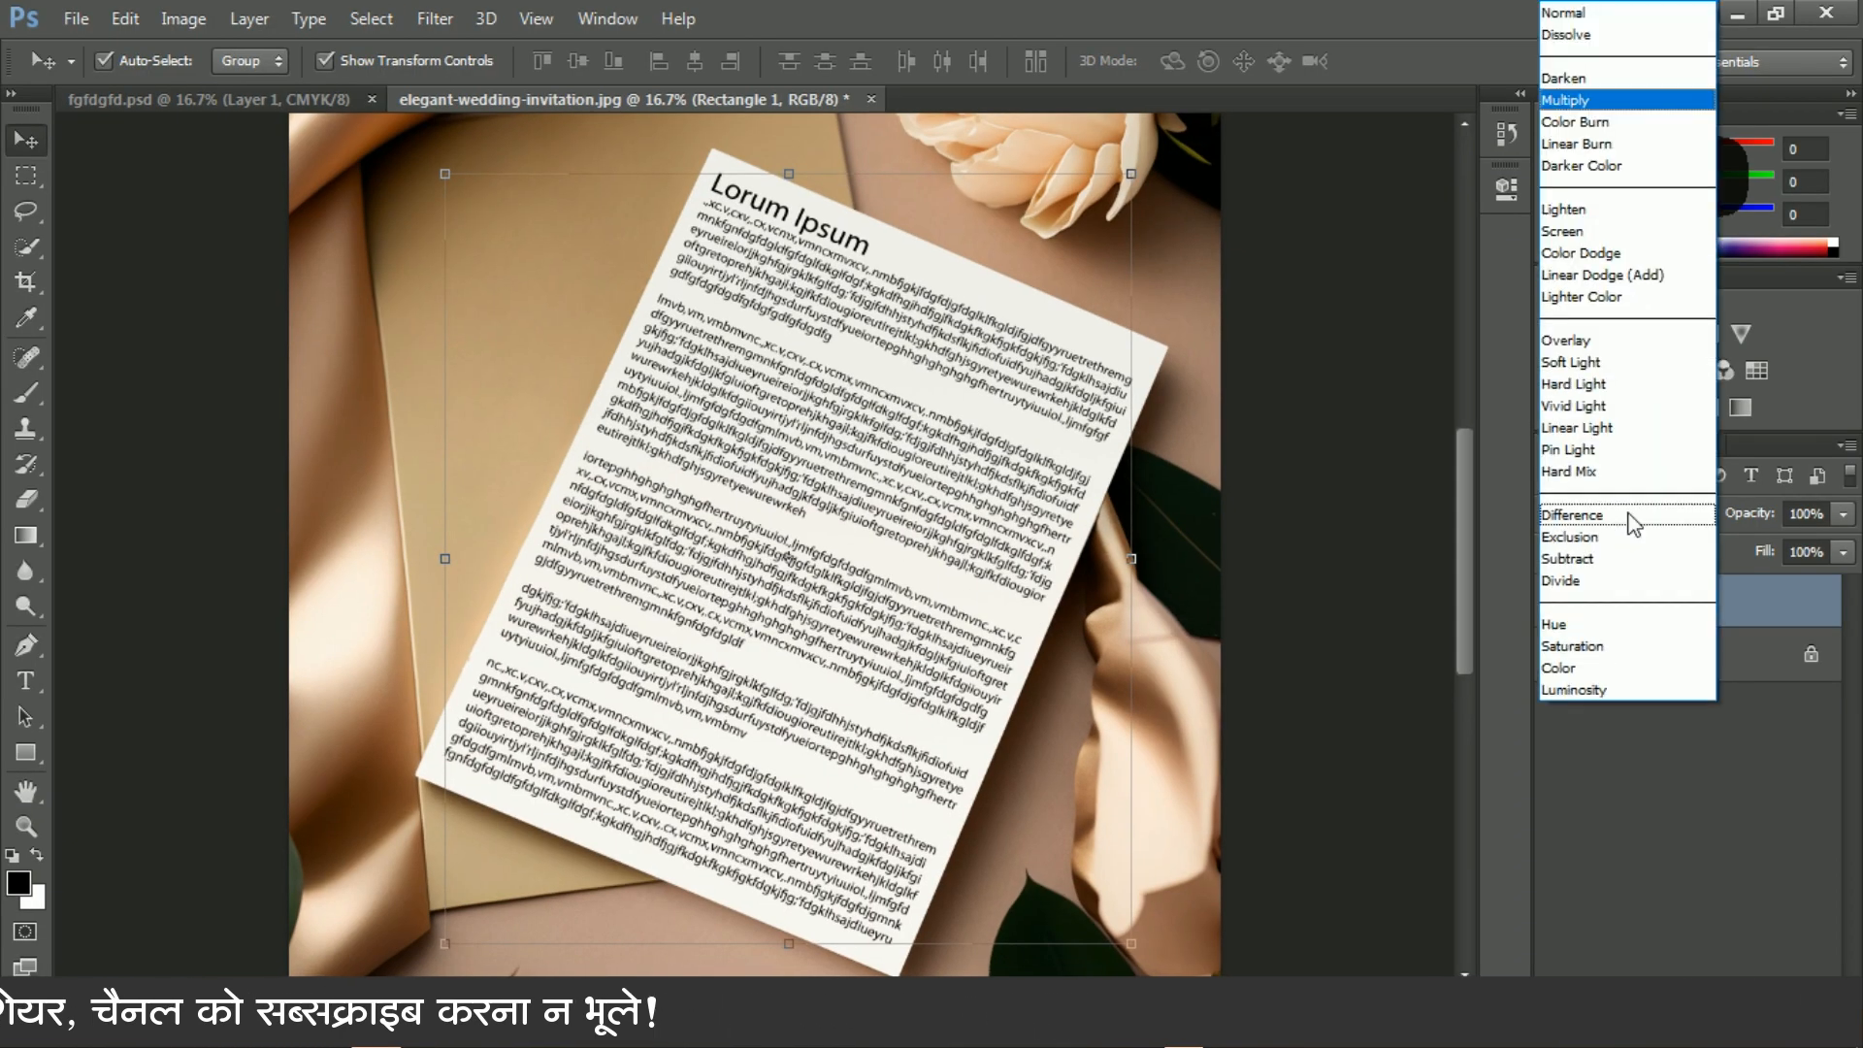
pyautogui.click(1609, 16)
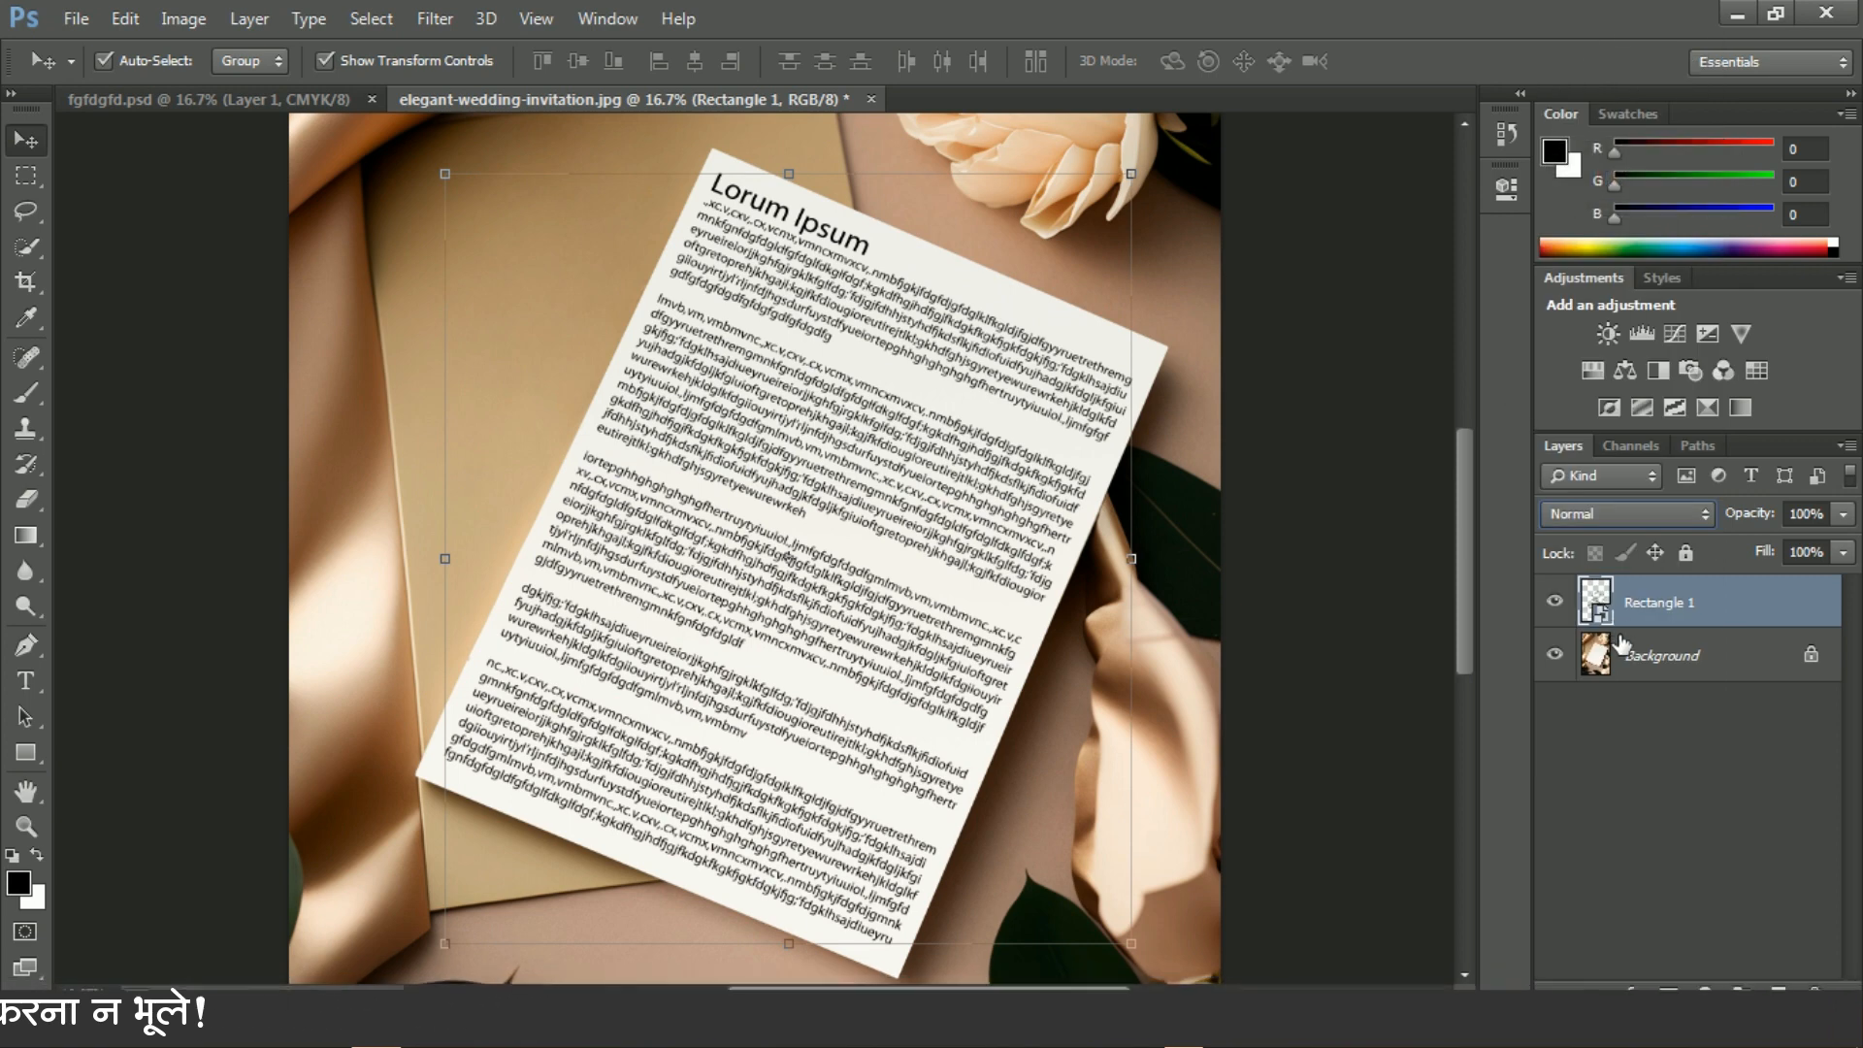
pyautogui.click(1634, 513)
pyautogui.click(1602, 104)
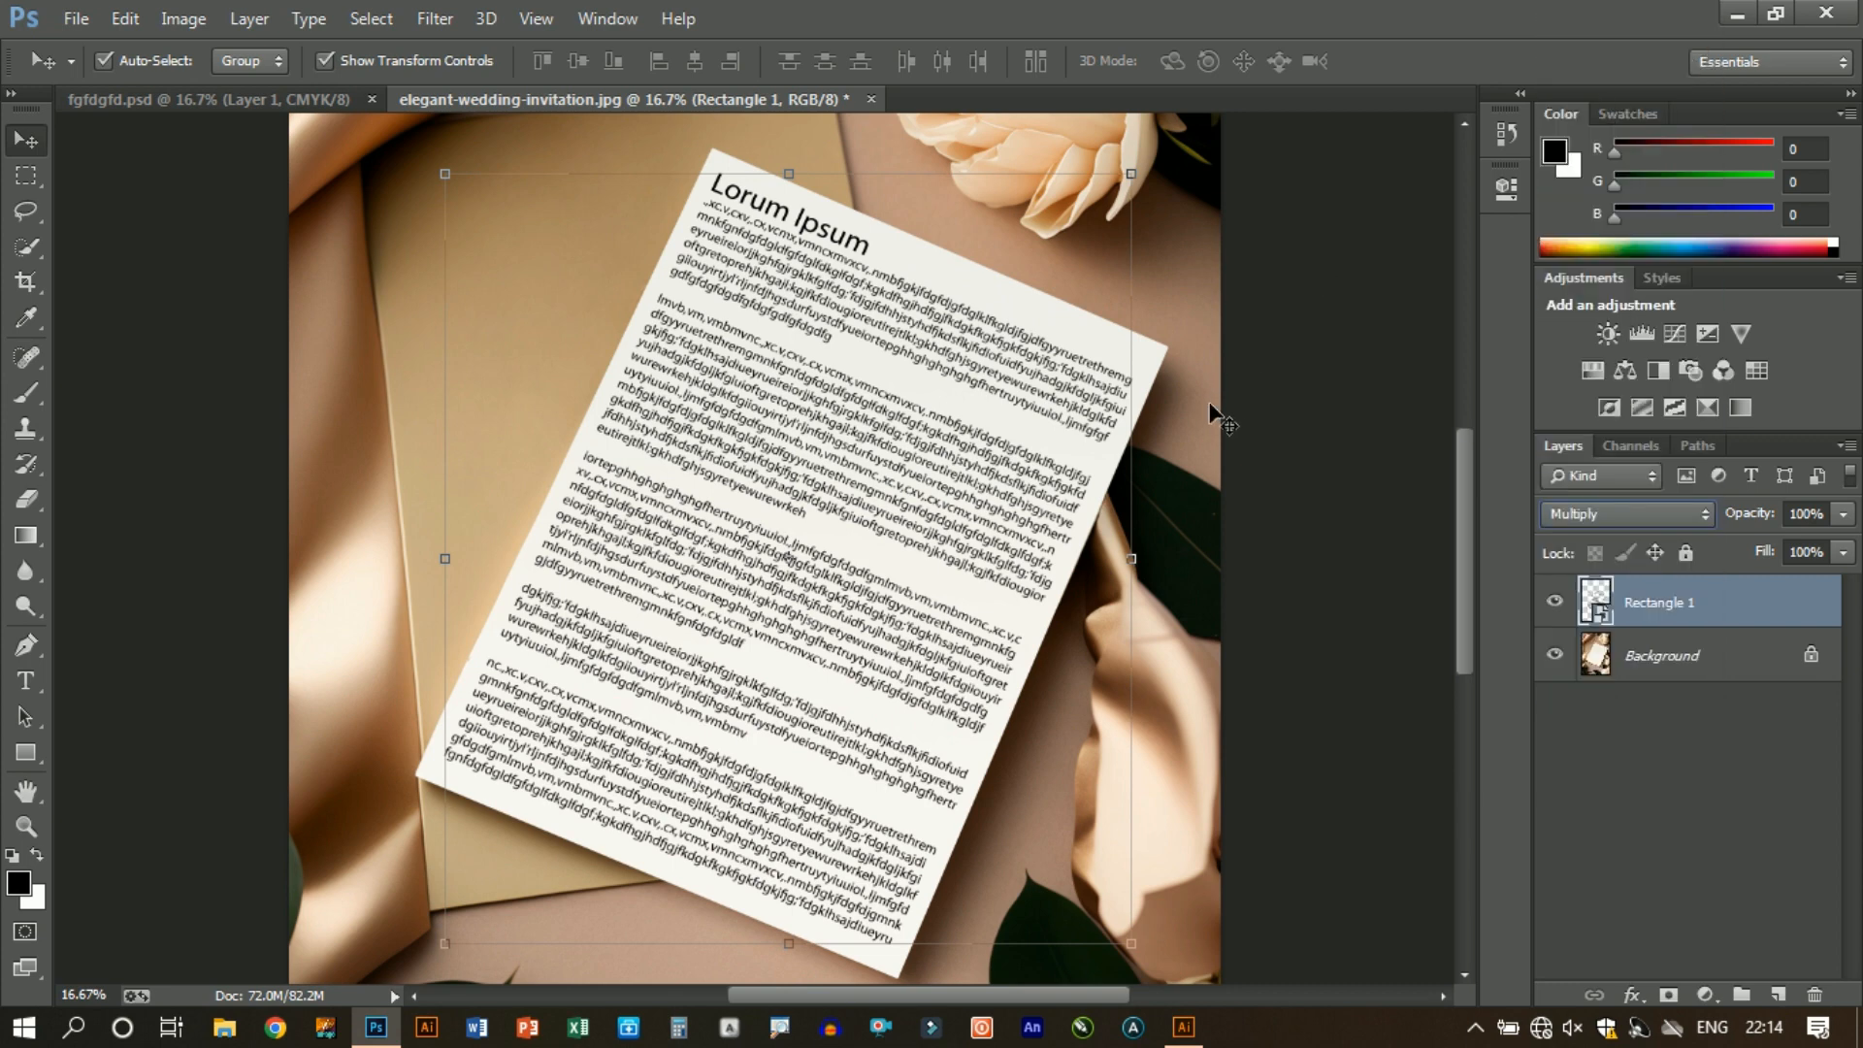
pyautogui.click(1207, 412)
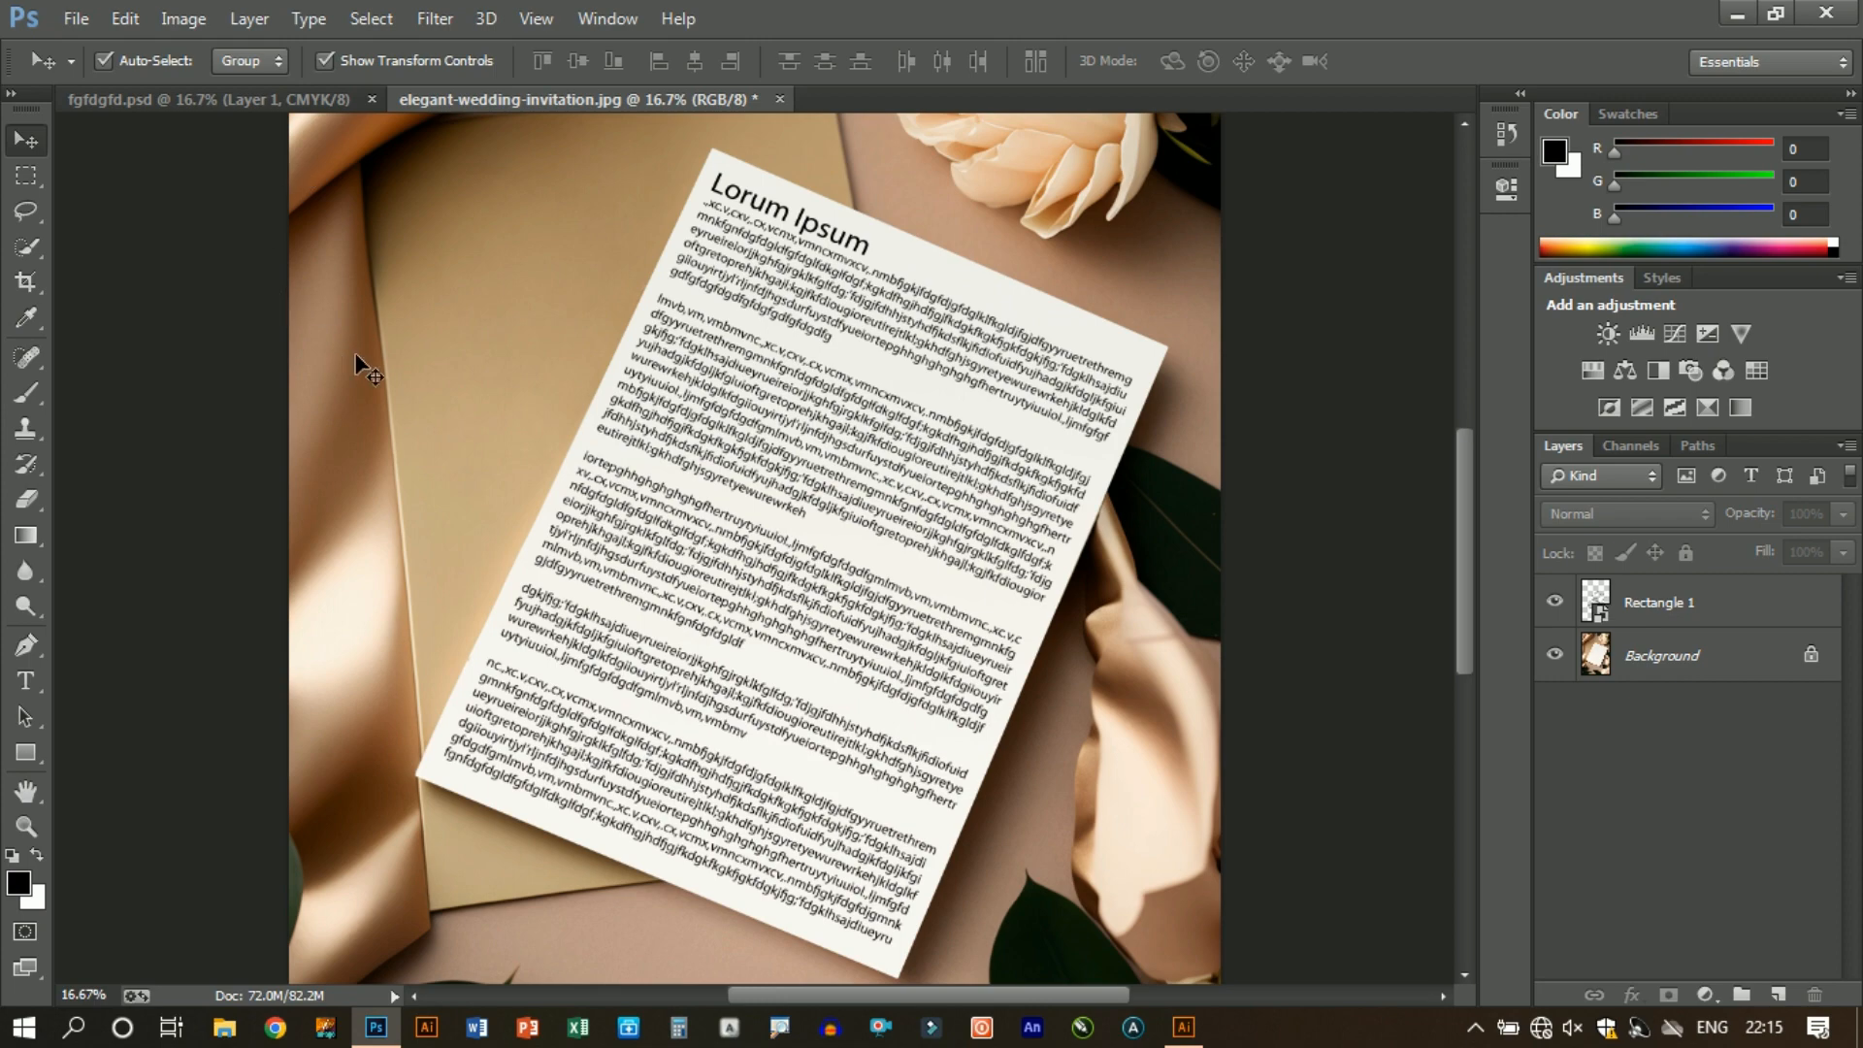
# Examine the text design on the invitation card at 25% magnification, from its heading down to the lower paragraphs
pyautogui.press('ctrl')
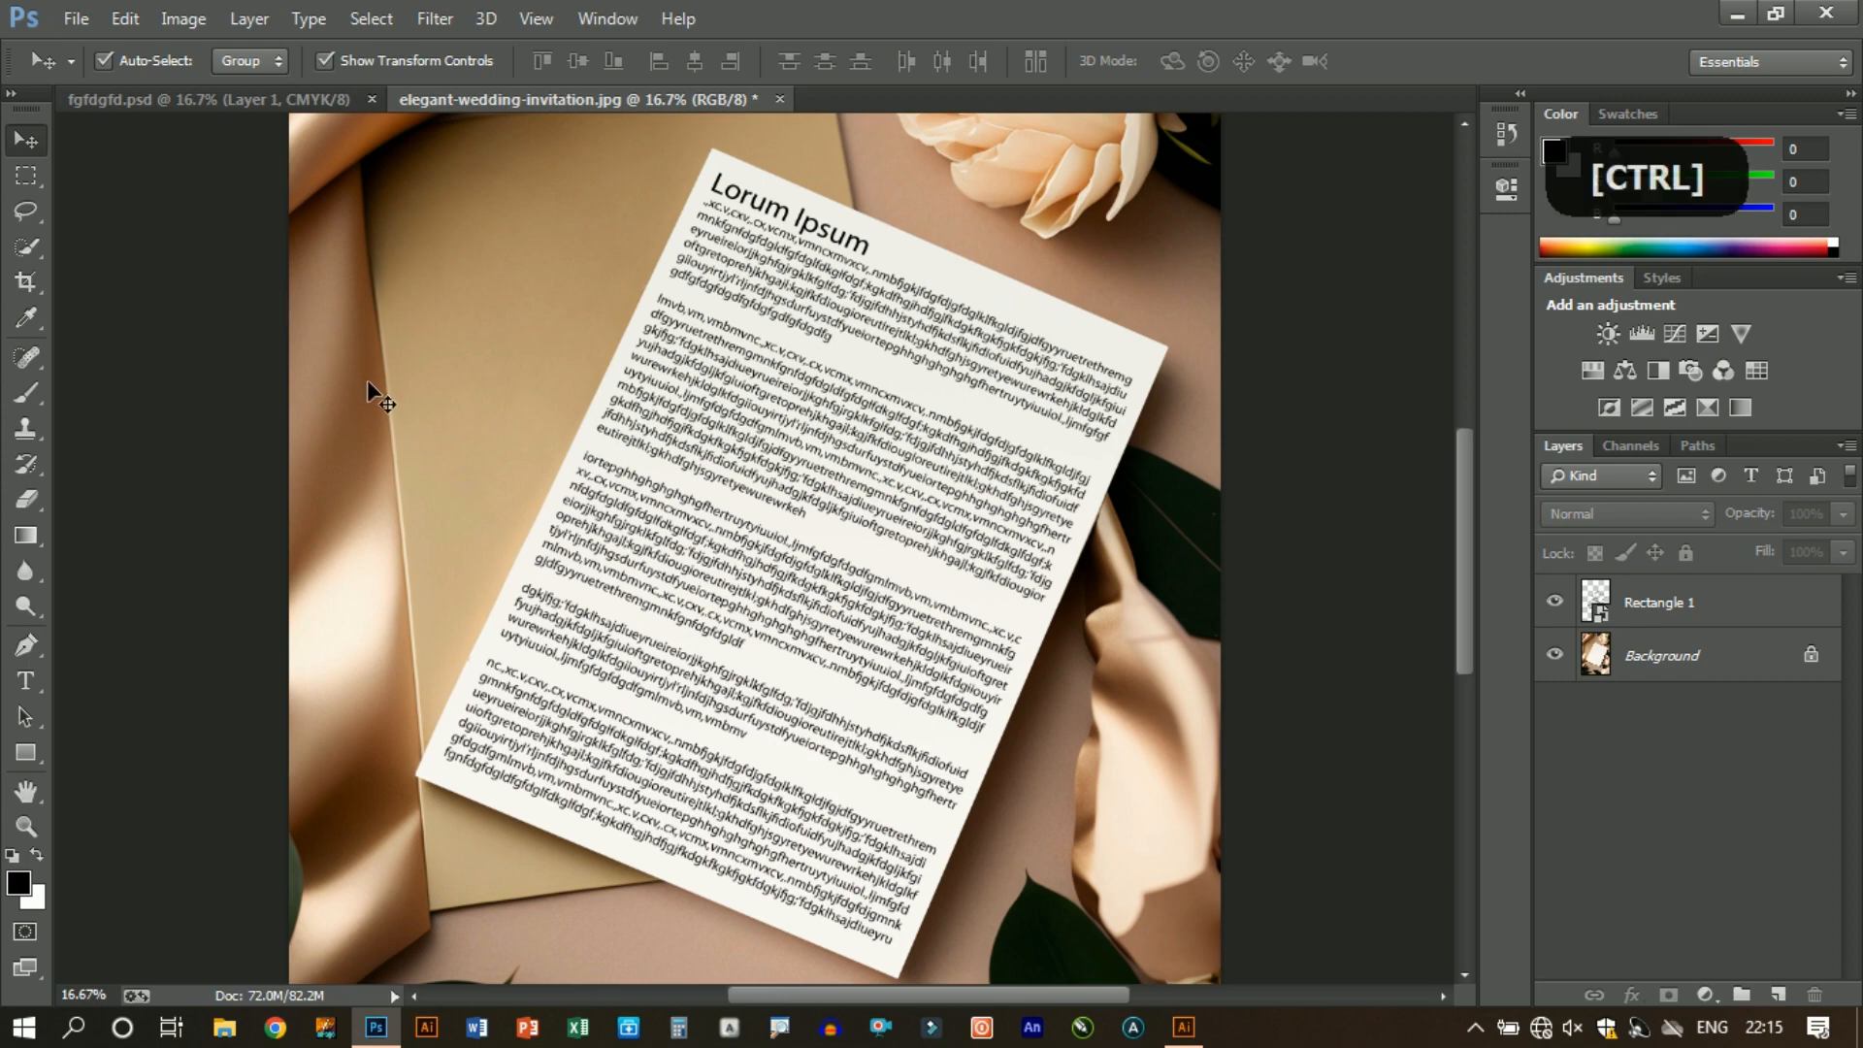
pyautogui.hotkey('ctrl', '+')
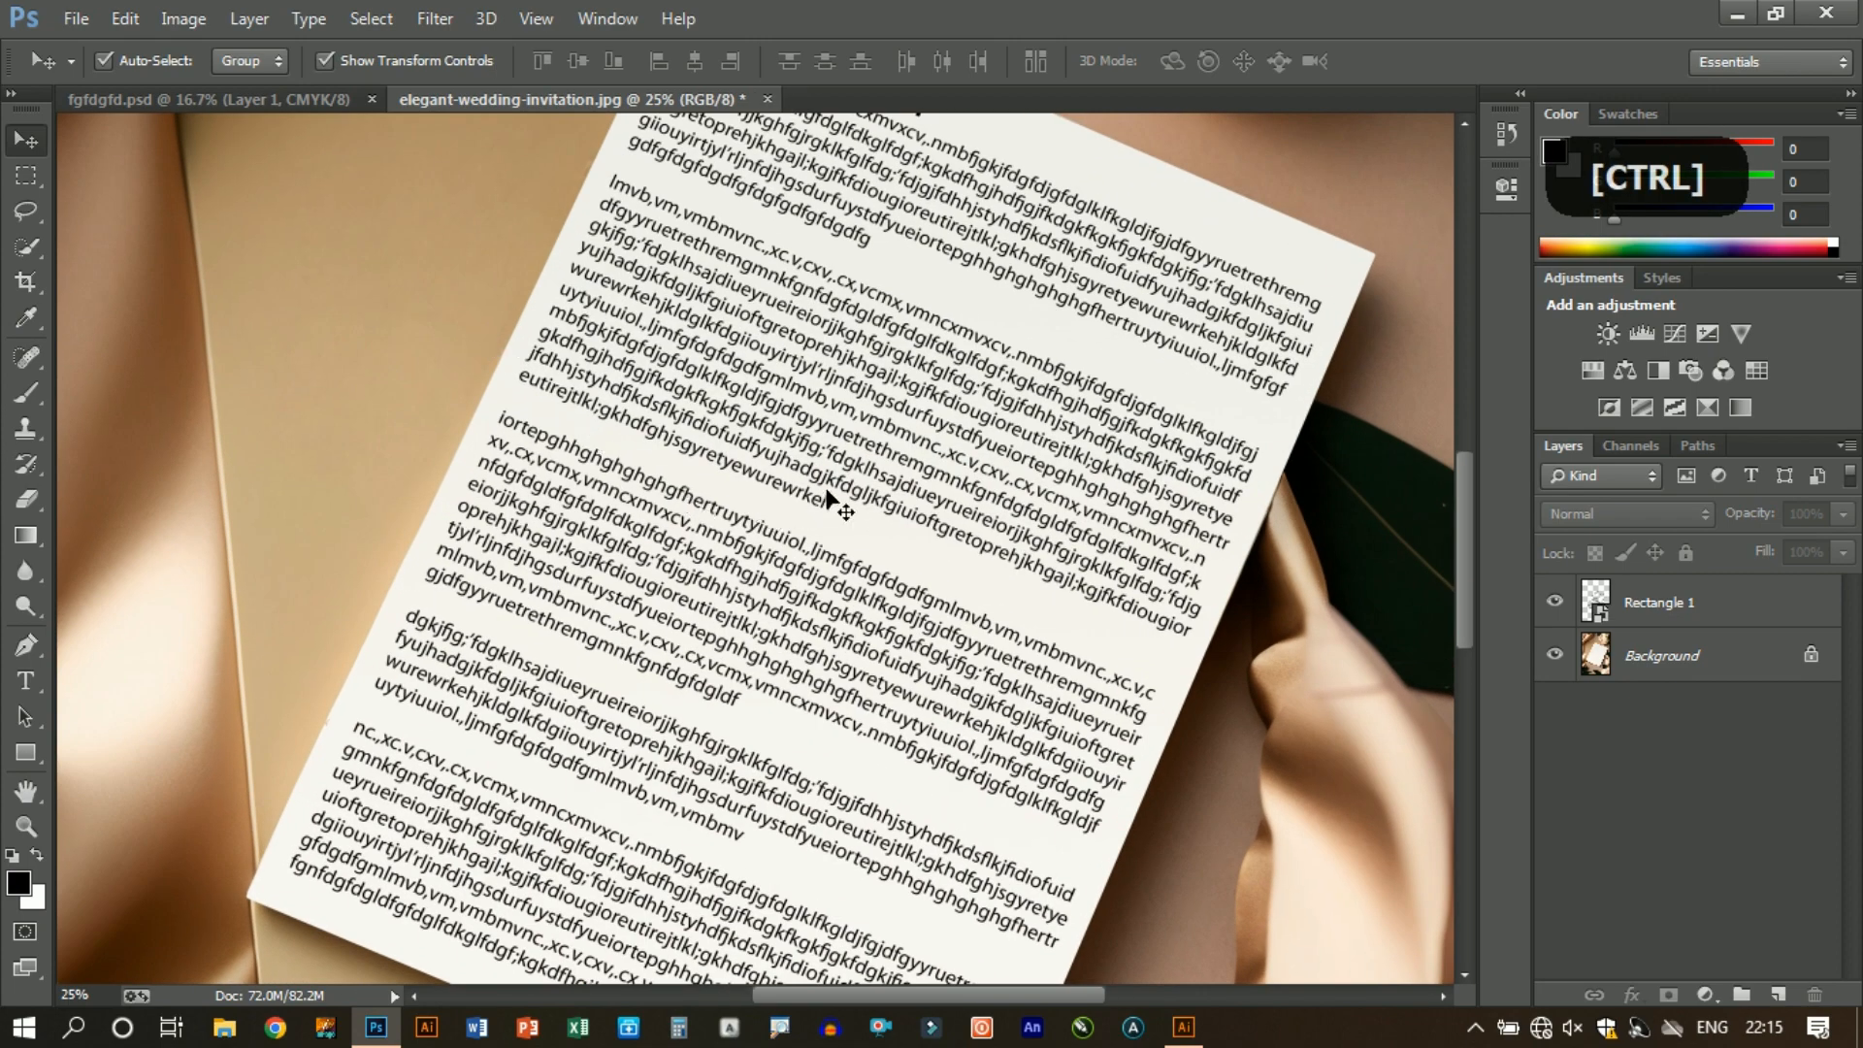
pyautogui.moveTo(822, 582); pyautogui.dragTo(692, 611)
pyautogui.moveTo(716, 408); pyautogui.dragTo(655, 543)
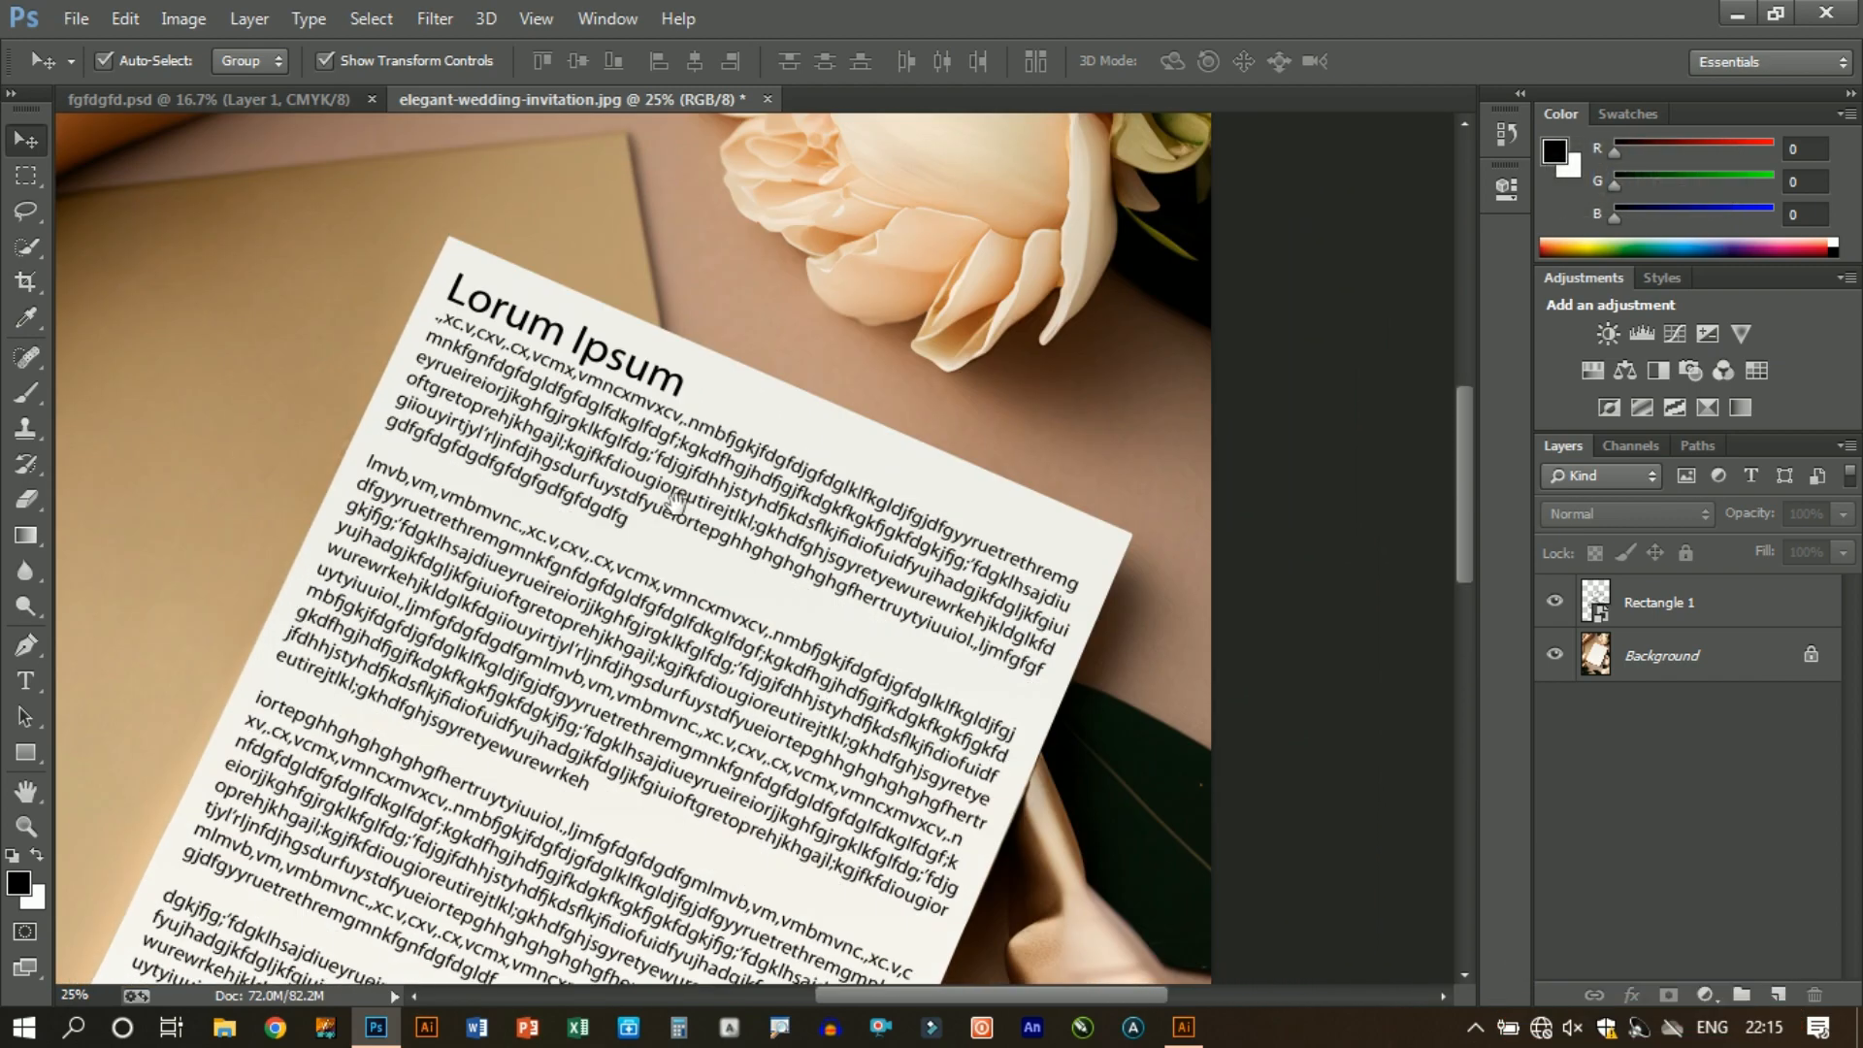
pyautogui.moveTo(442, 933); pyautogui.dragTo(729, 475)
pyautogui.moveTo(863, 123); pyautogui.dragTo(733, 448)
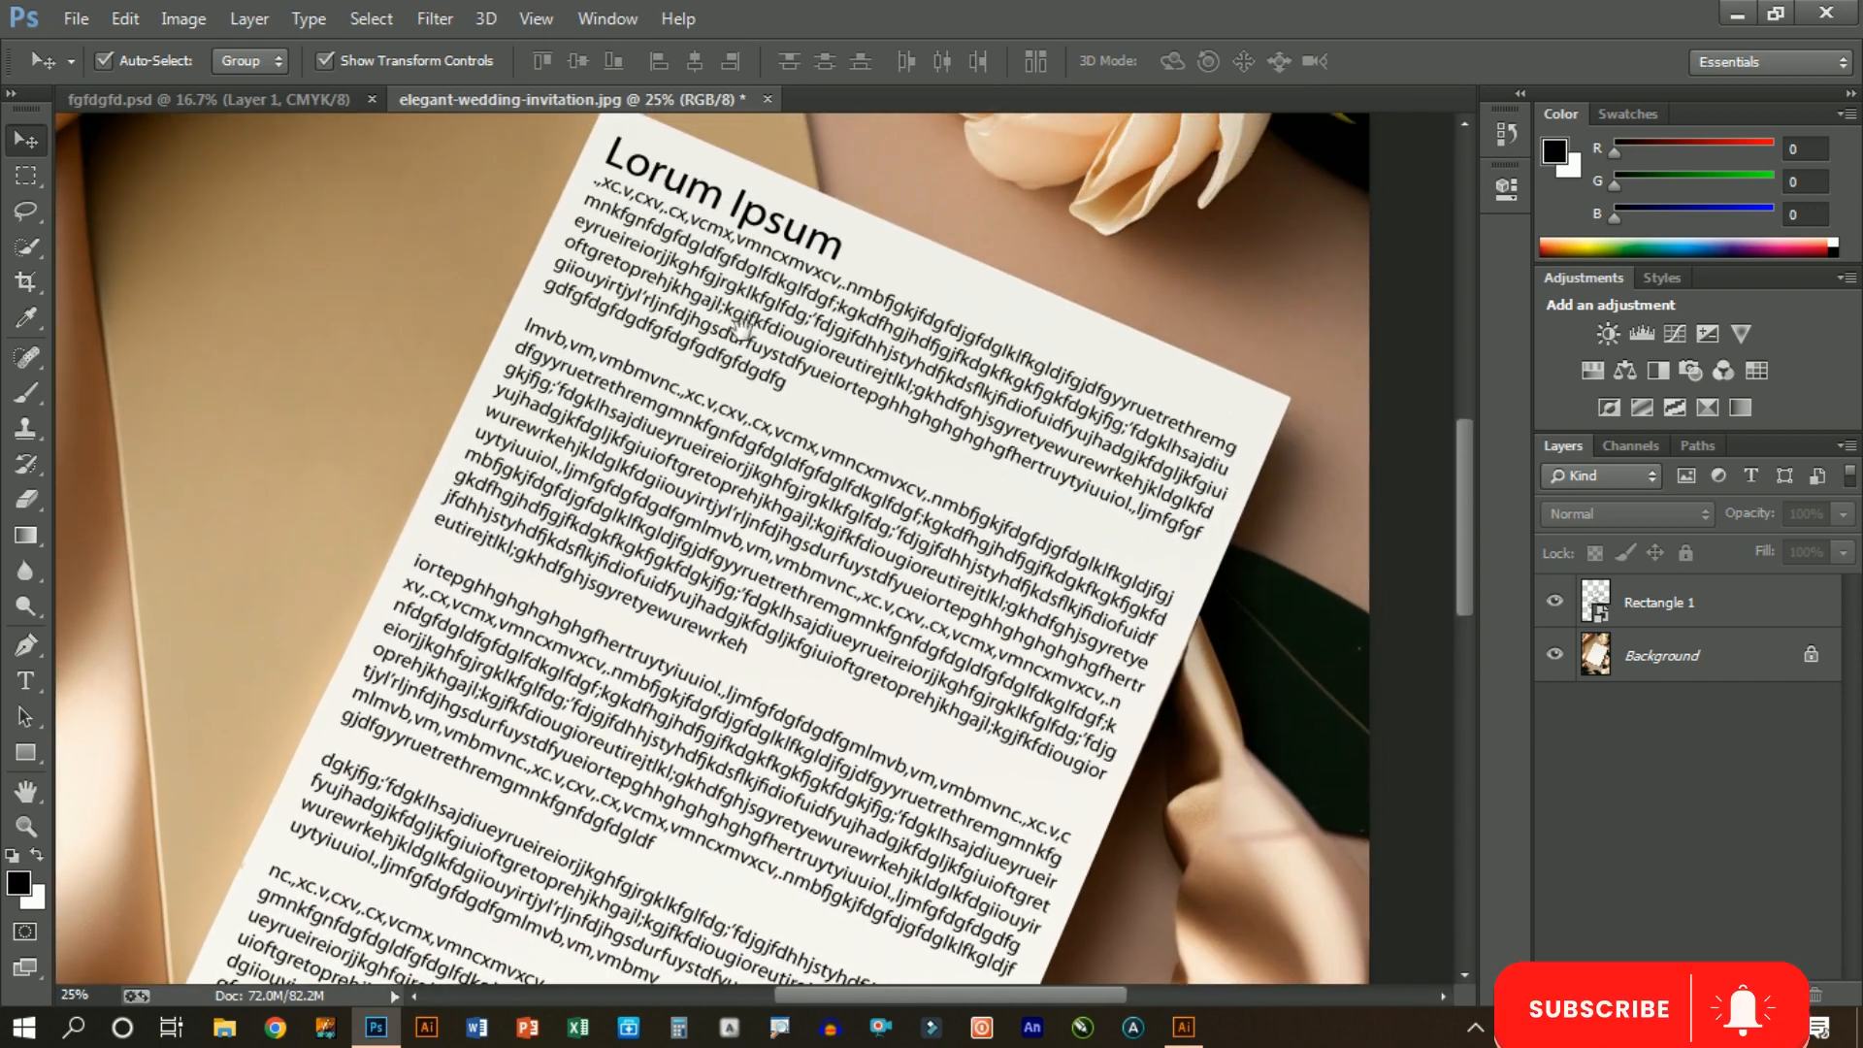
pyautogui.moveTo(738, 328)
pyautogui.mouseDown()
pyautogui.moveTo(660, 485)
pyautogui.moveTo(724, 467)
pyautogui.moveTo(730, 303)
pyautogui.mouseUp()
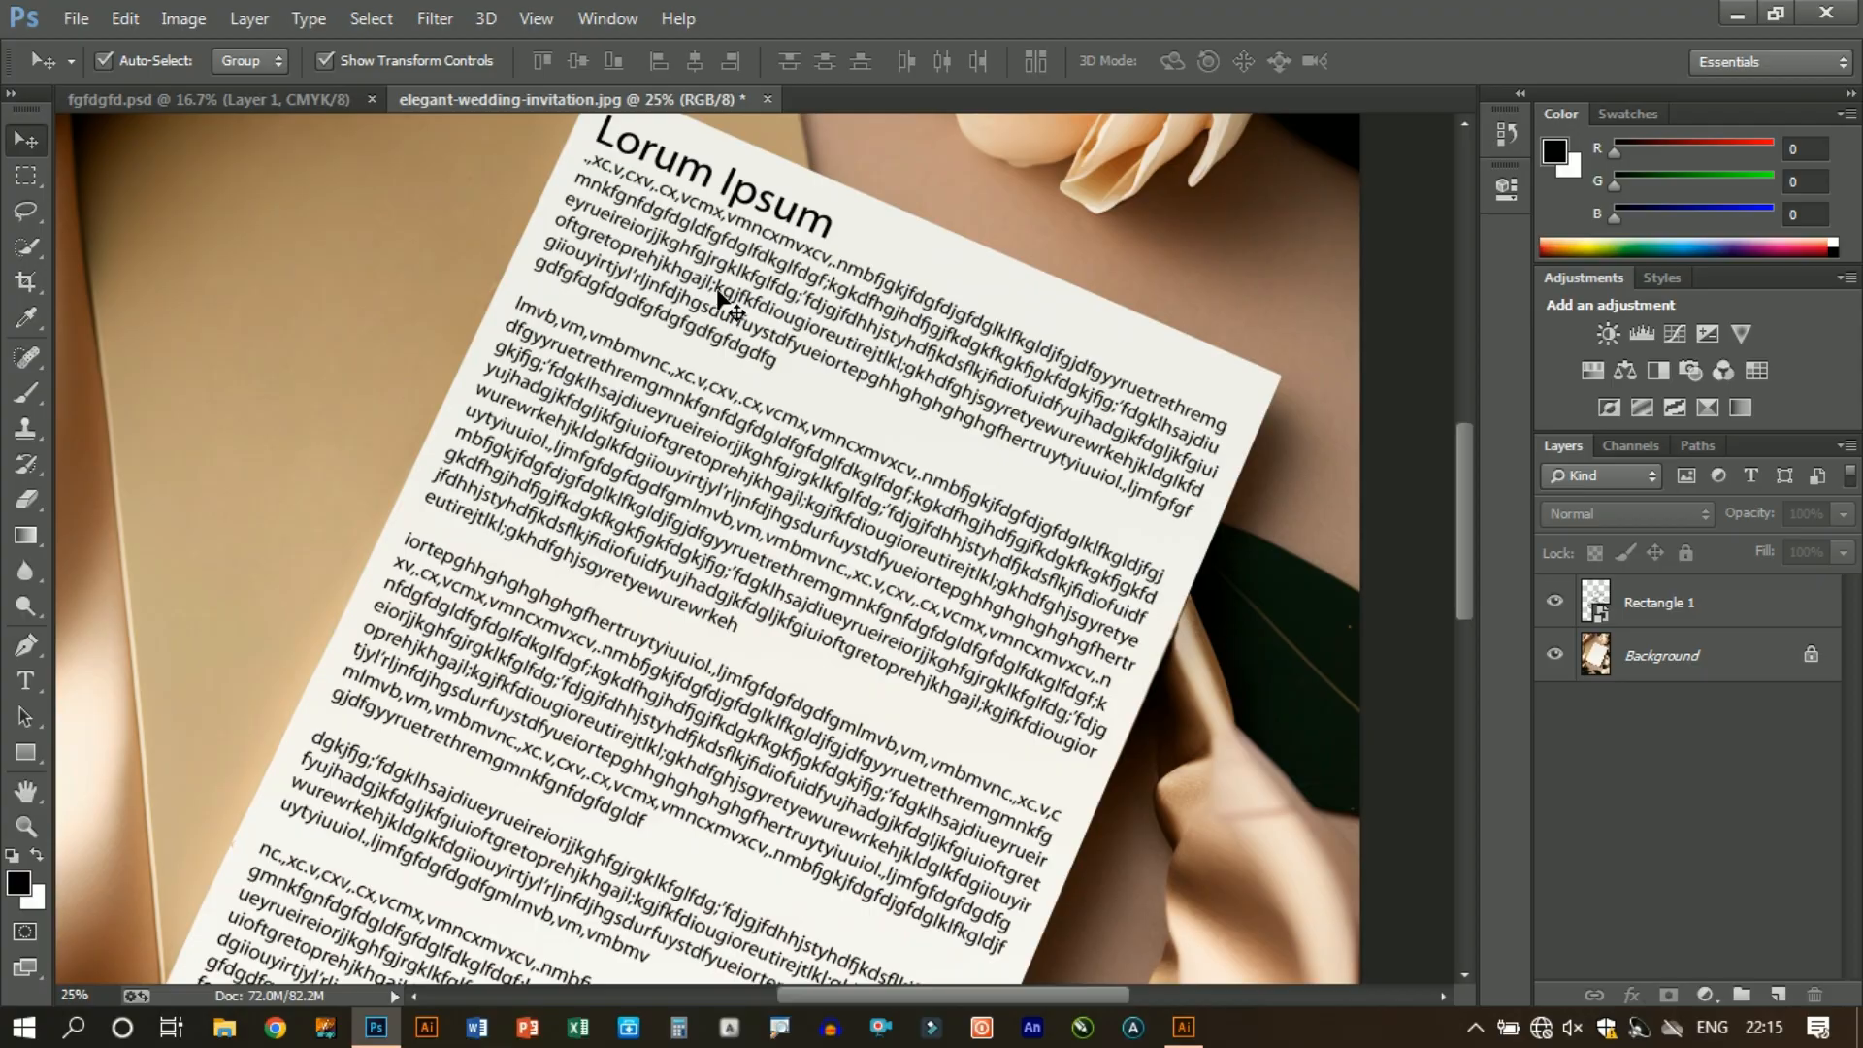